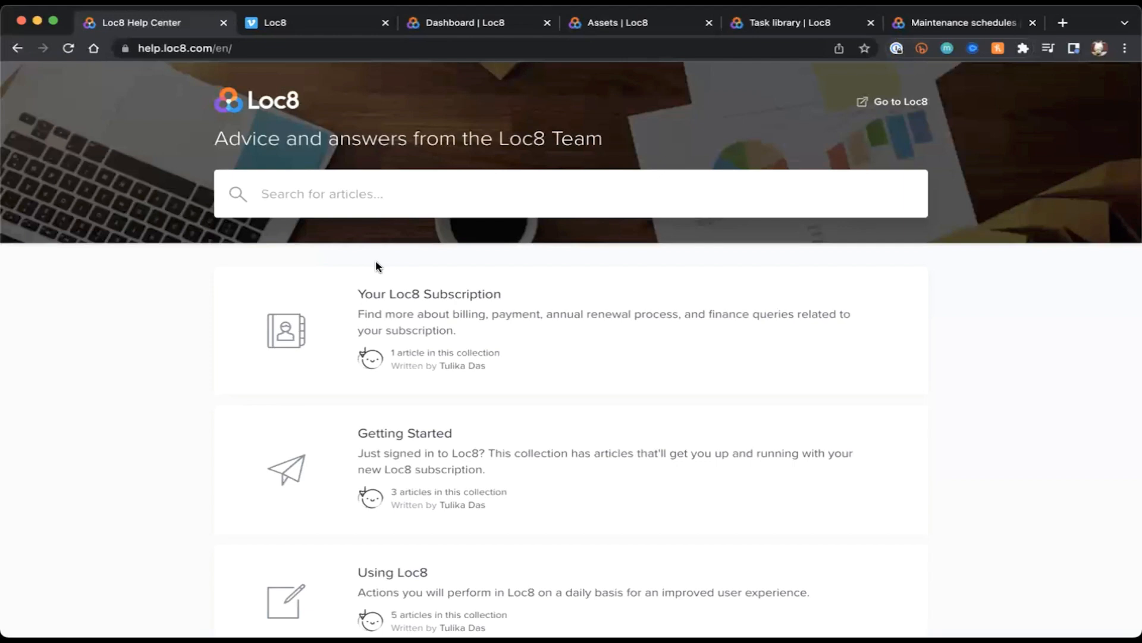
Search the Loc8 Help Center articles for "planned maintenance"
{"action": "scroll", "coordinate": [383, 395], "scroll_direction": "down", "scroll_amount": 7}
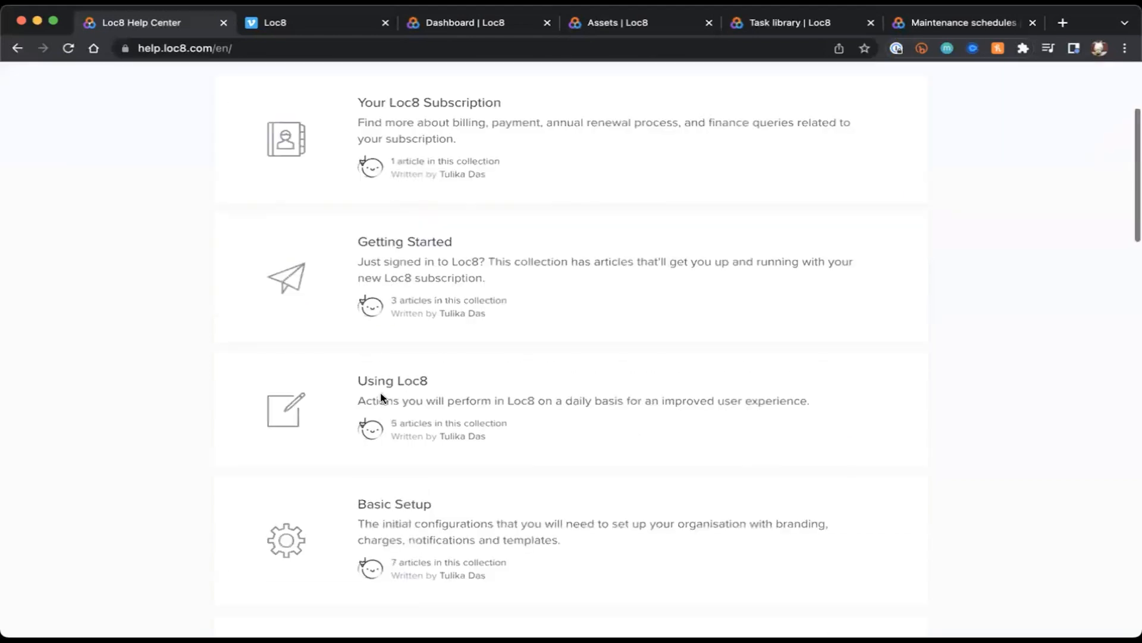
{"action": "scroll", "coordinate": [380, 401], "scroll_direction": "down", "scroll_amount": 10}
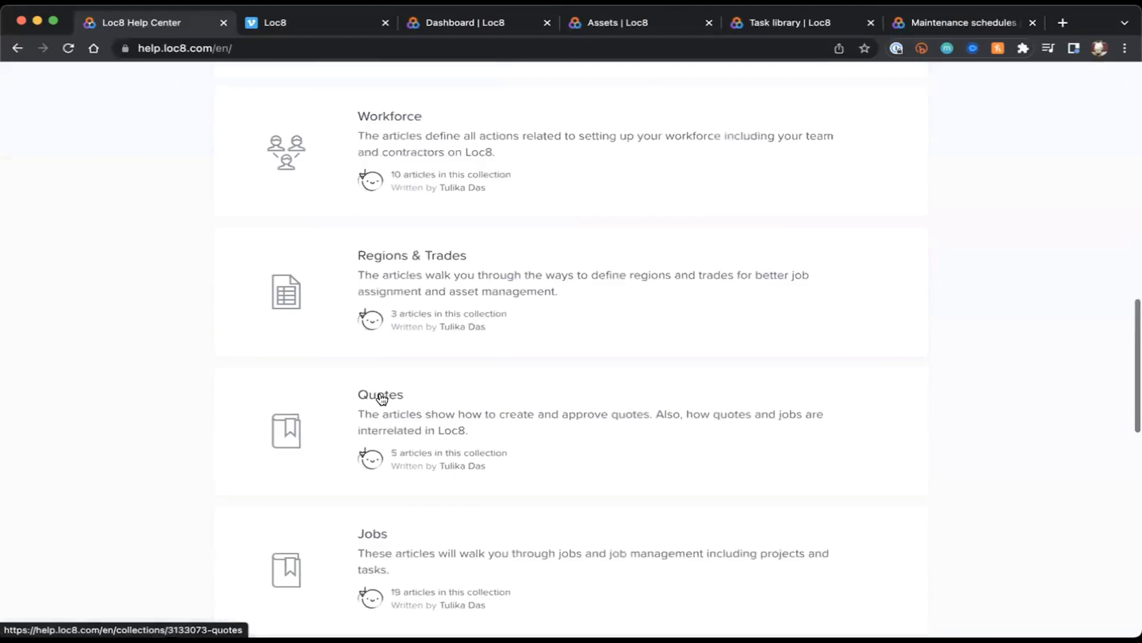
{"action": "scroll", "coordinate": [225, 70], "scroll_direction": "up", "scroll_amount": 20}
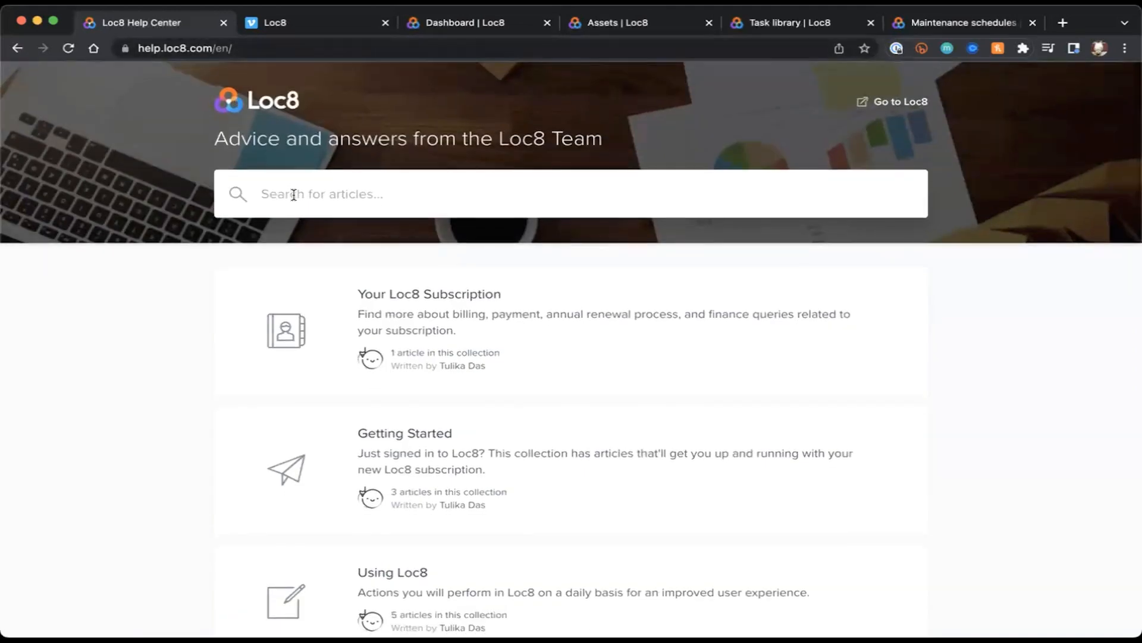
{"action": "type", "text": "planned m"}
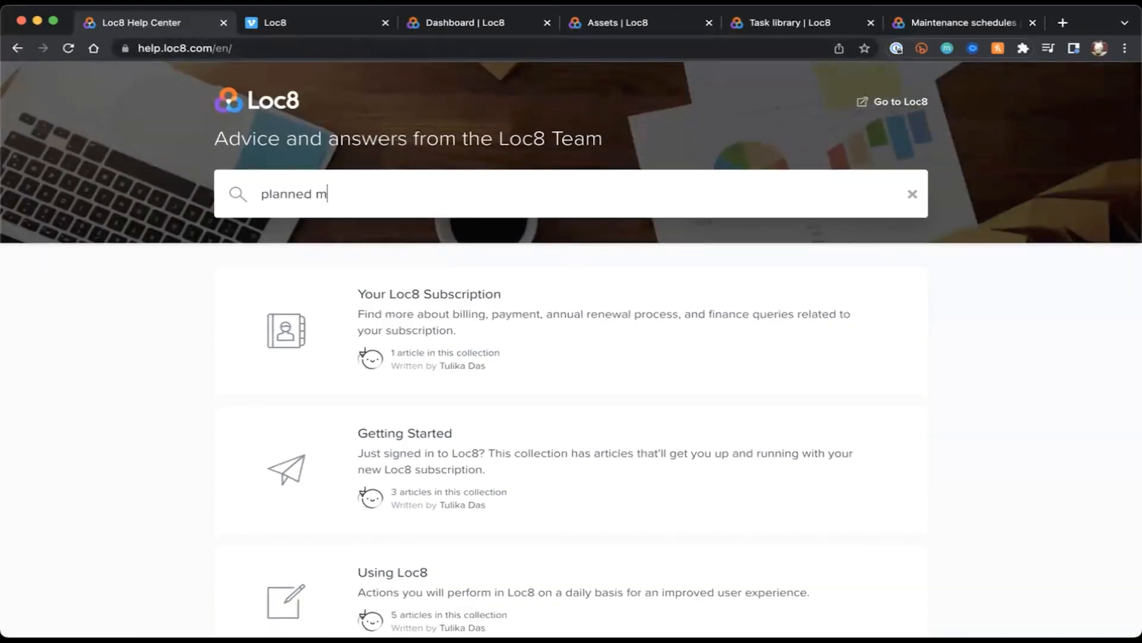
{"action": "key", "text": "BackSpace"}
{"action": "type", "text": "a"}
{"action": "key", "text": "BackSpace"}
{"action": "type", "text": "maintenance"}
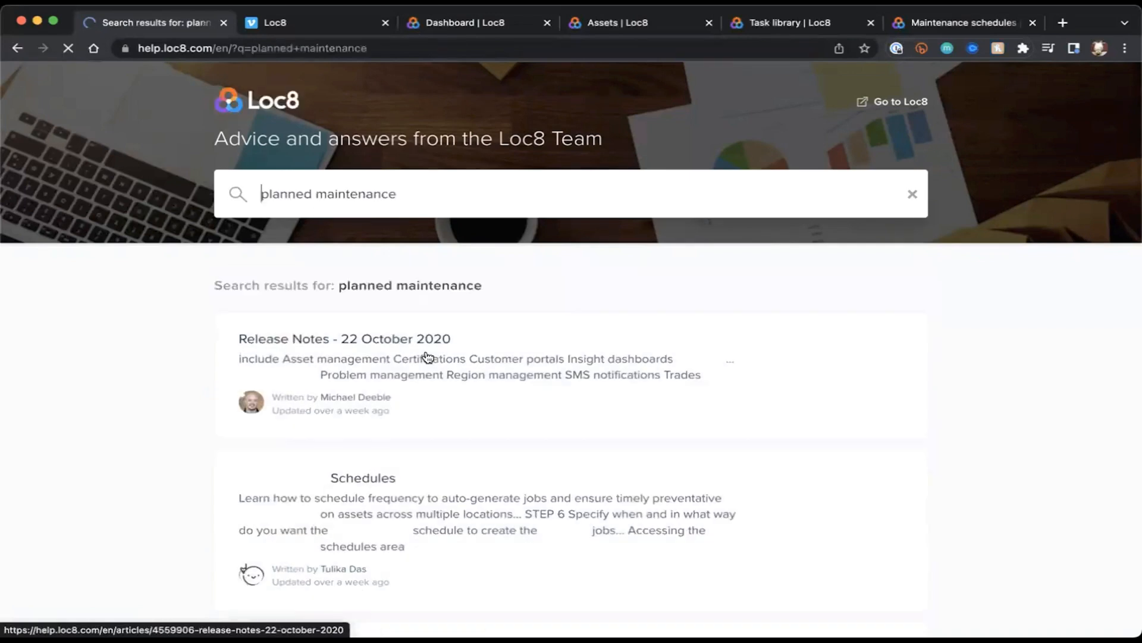
Open the Maintenance Schedules article from the search results and read its setup outline, prerequisites and first steps
{"action": "scroll", "coordinate": [438, 458], "scroll_direction": "down", "scroll_amount": 2}
{"action": "left_click", "coordinate": [351, 427]}
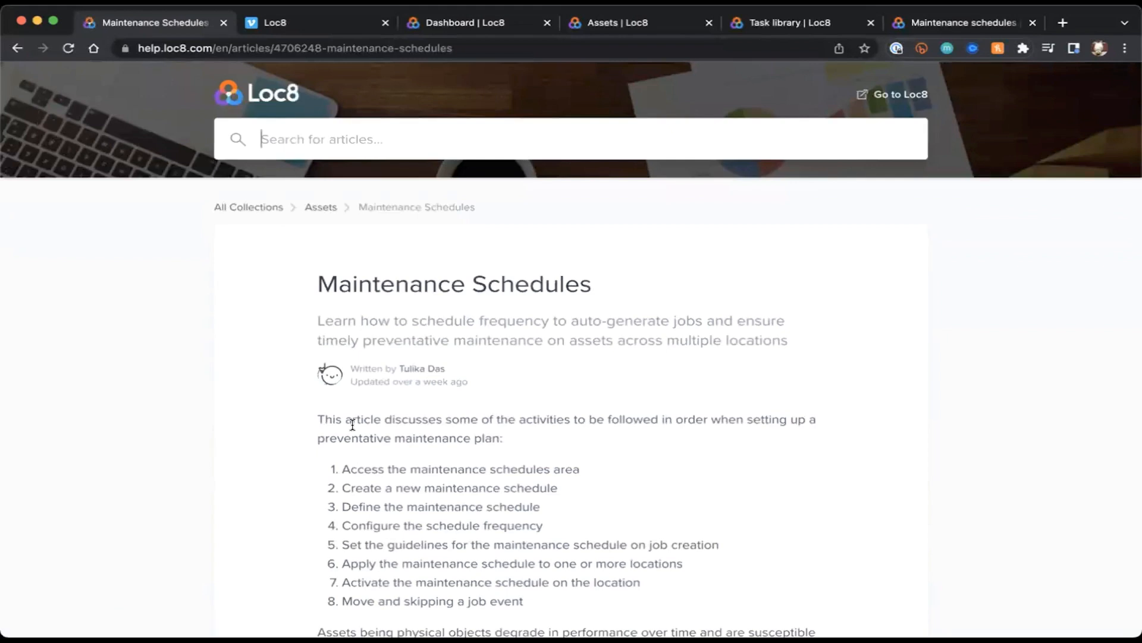
{"action": "scroll", "coordinate": [352, 424], "scroll_direction": "down", "scroll_amount": 2}
{"action": "scroll", "coordinate": [352, 424], "scroll_direction": "down", "scroll_amount": 5}
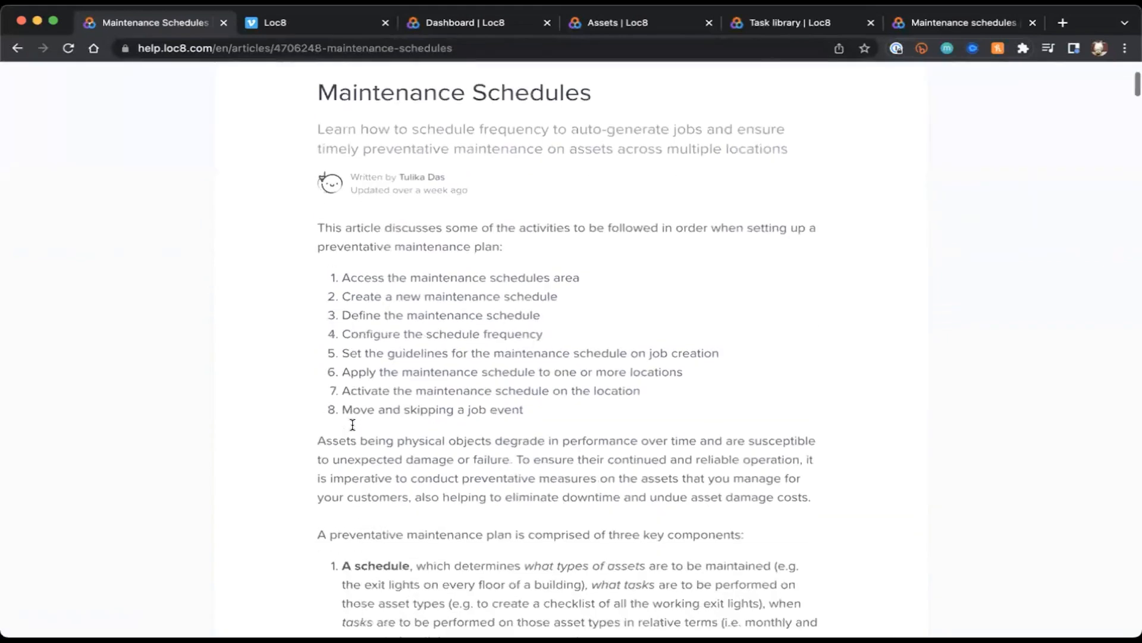
{"action": "scroll", "coordinate": [352, 428], "scroll_direction": "down", "scroll_amount": 15}
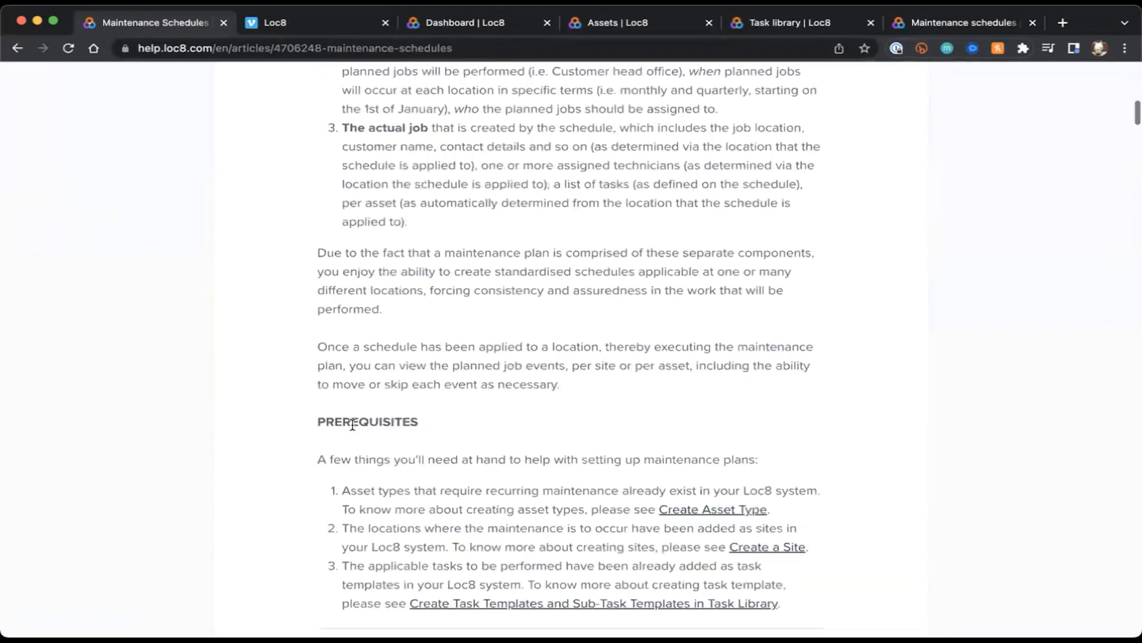
{"action": "scroll", "coordinate": [352, 424], "scroll_direction": "down", "scroll_amount": 11}
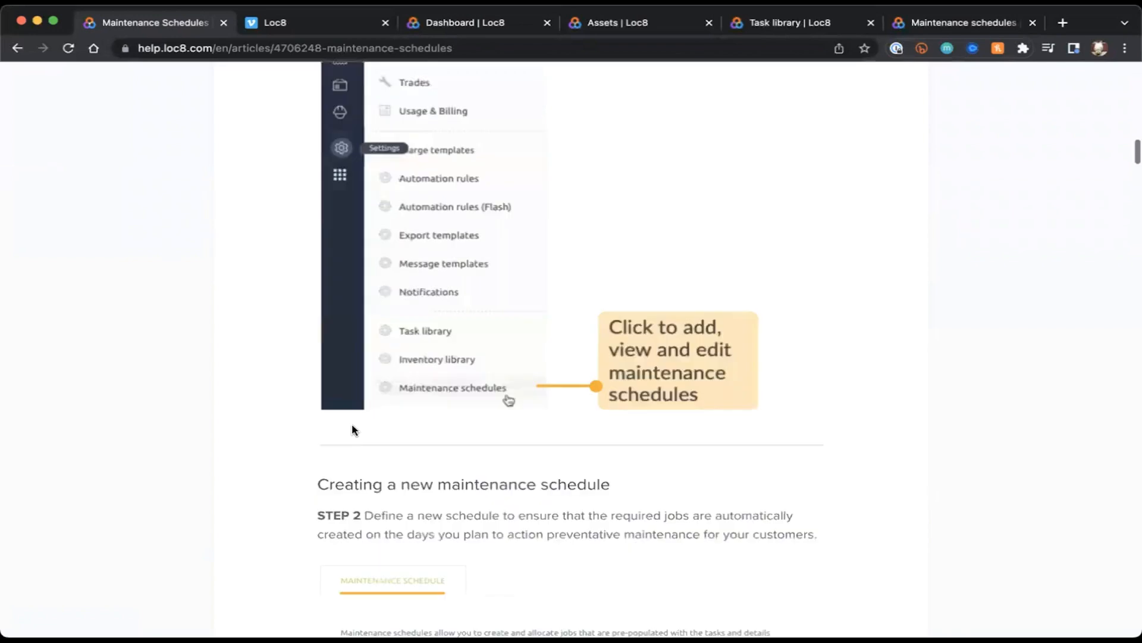
{"action": "scroll", "coordinate": [352, 427], "scroll_direction": "up", "scroll_amount": 20}
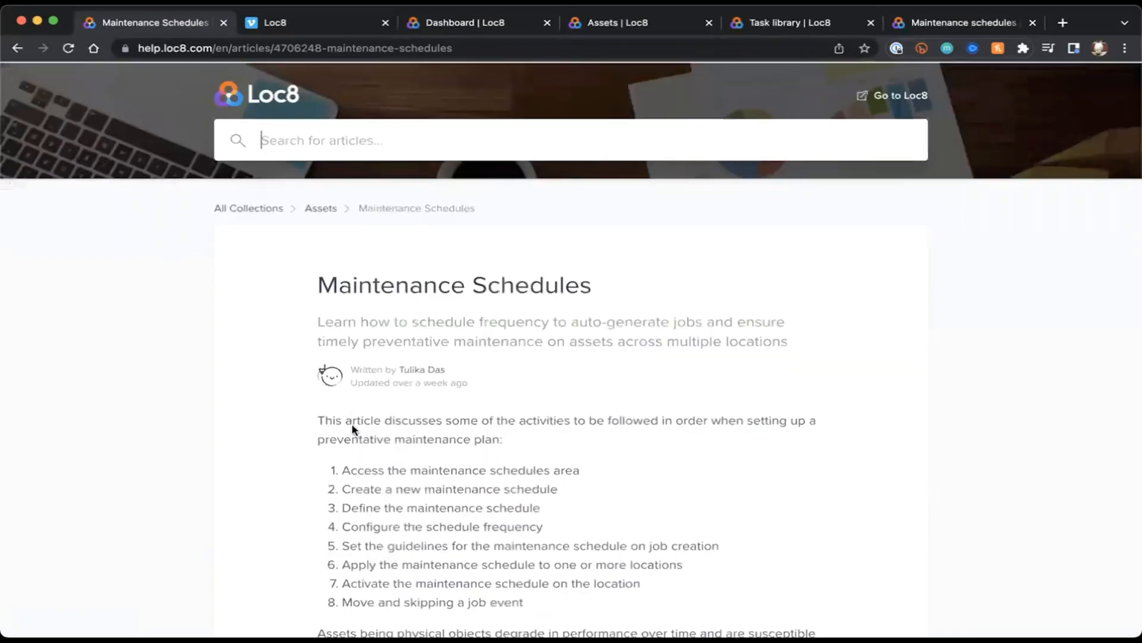
{"action": "scroll", "coordinate": [352, 425], "scroll_direction": "down", "scroll_amount": 2}
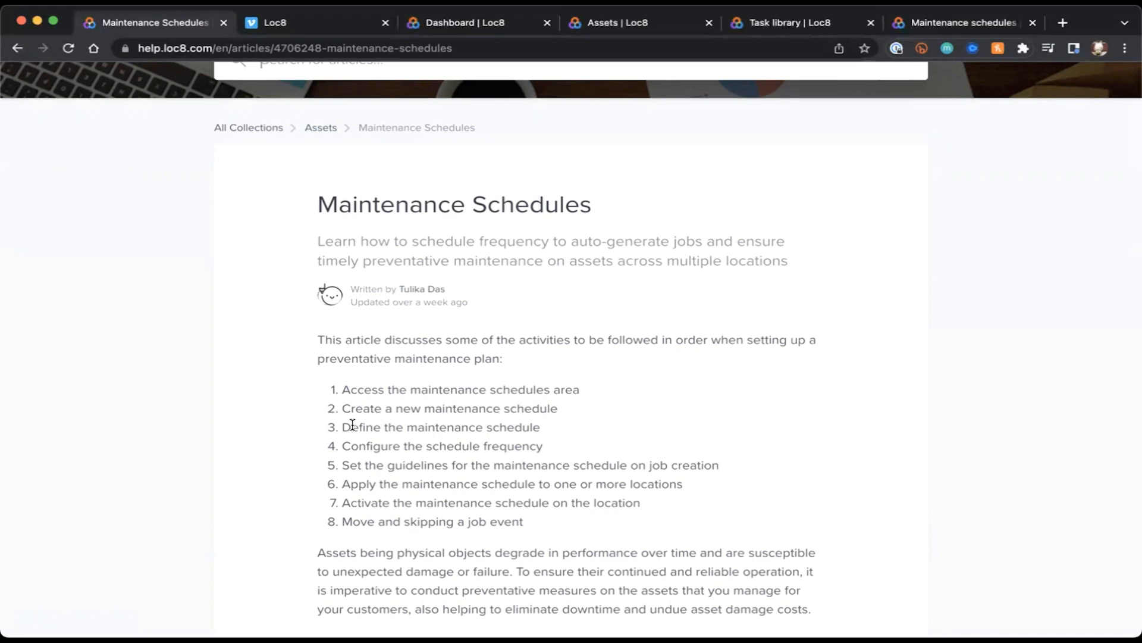
{"action": "scroll", "coordinate": [352, 425], "scroll_direction": "up", "scroll_amount": 3}
Switch to Loc8's Vimeo page, dismiss the cashback offer and look through the channel's masterclass and how-to videos, including the additional ones
{"action": "left_click", "coordinate": [272, 23]}
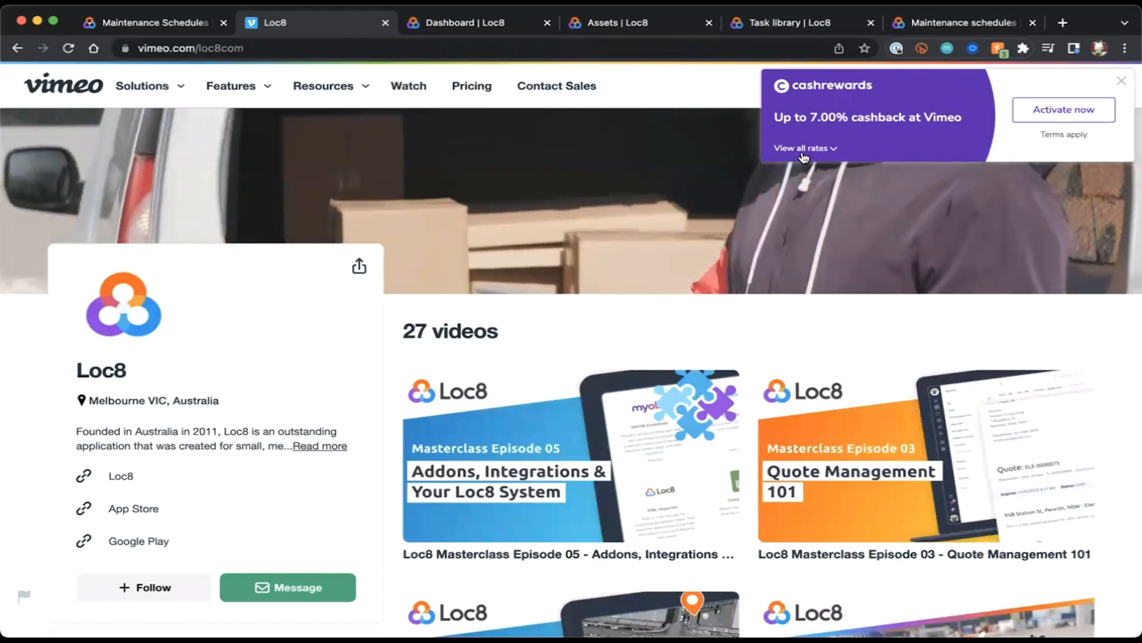
{"action": "left_click", "coordinate": [1122, 81]}
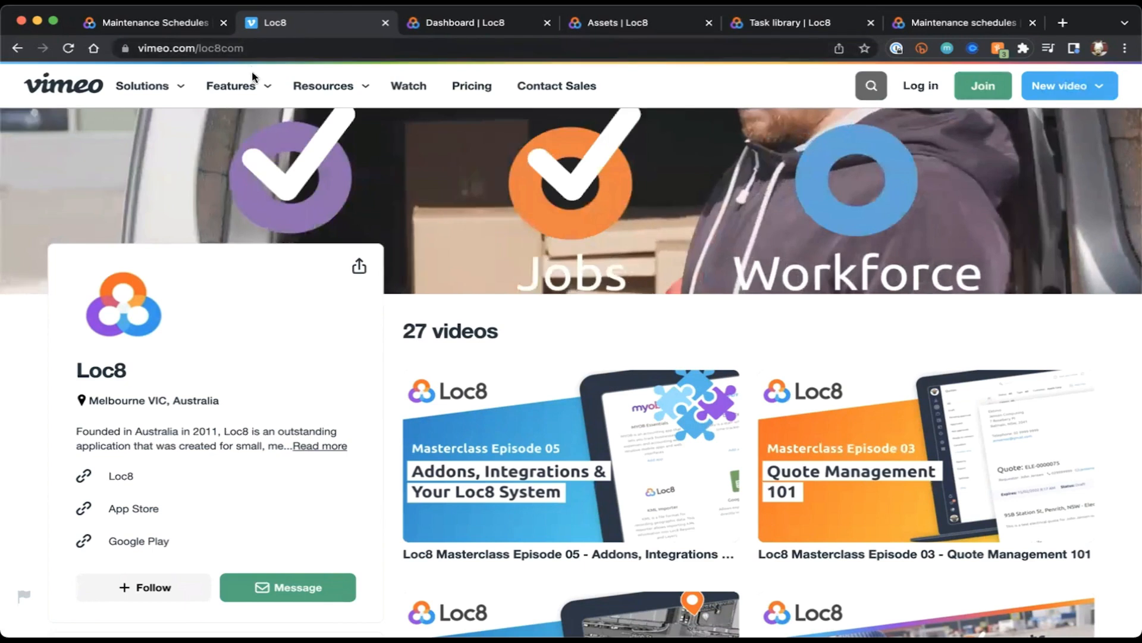
{"action": "scroll", "coordinate": [543, 400], "scroll_direction": "down", "scroll_amount": 1}
{"action": "scroll", "coordinate": [543, 400], "scroll_direction": "down", "scroll_amount": 2}
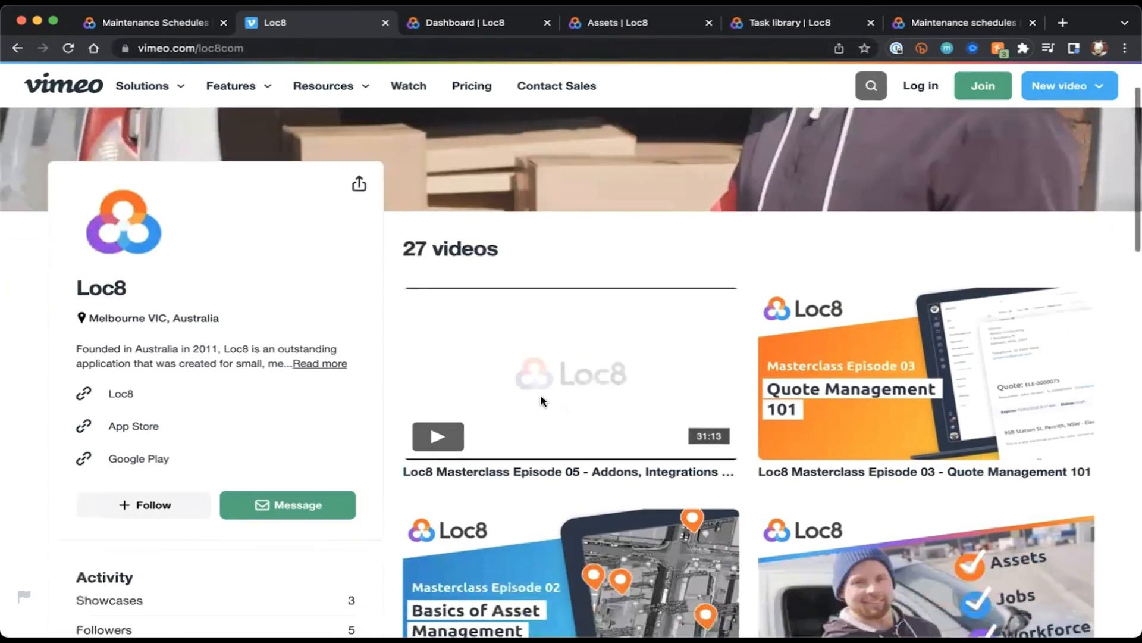
{"action": "scroll", "coordinate": [543, 400], "scroll_direction": "down", "scroll_amount": 3}
{"action": "scroll", "coordinate": [543, 401], "scroll_direction": "down", "scroll_amount": 1}
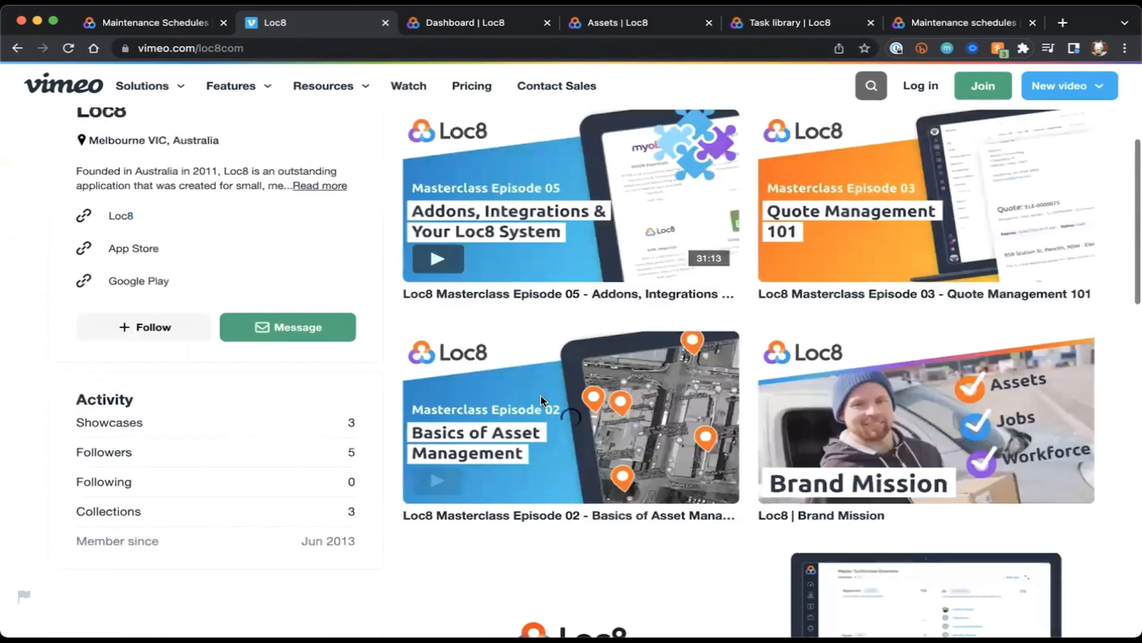
{"action": "scroll", "coordinate": [694, 410], "scroll_direction": "down", "scroll_amount": 3}
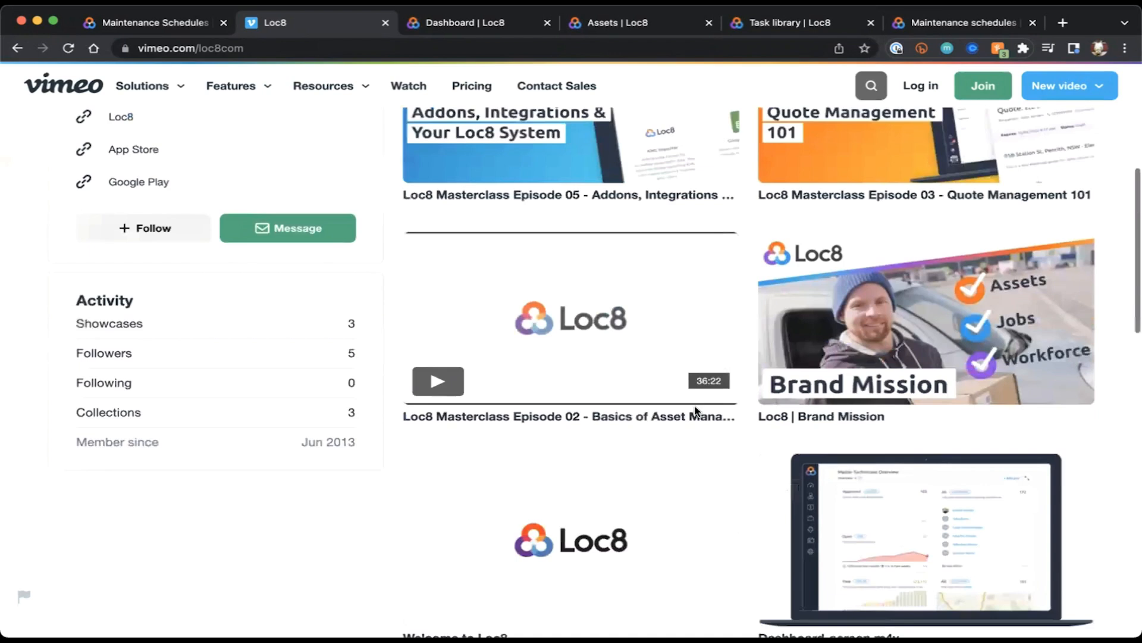
{"action": "scroll", "coordinate": [694, 411], "scroll_direction": "down", "scroll_amount": 4}
{"action": "scroll", "coordinate": [694, 410], "scroll_direction": "down", "scroll_amount": 10}
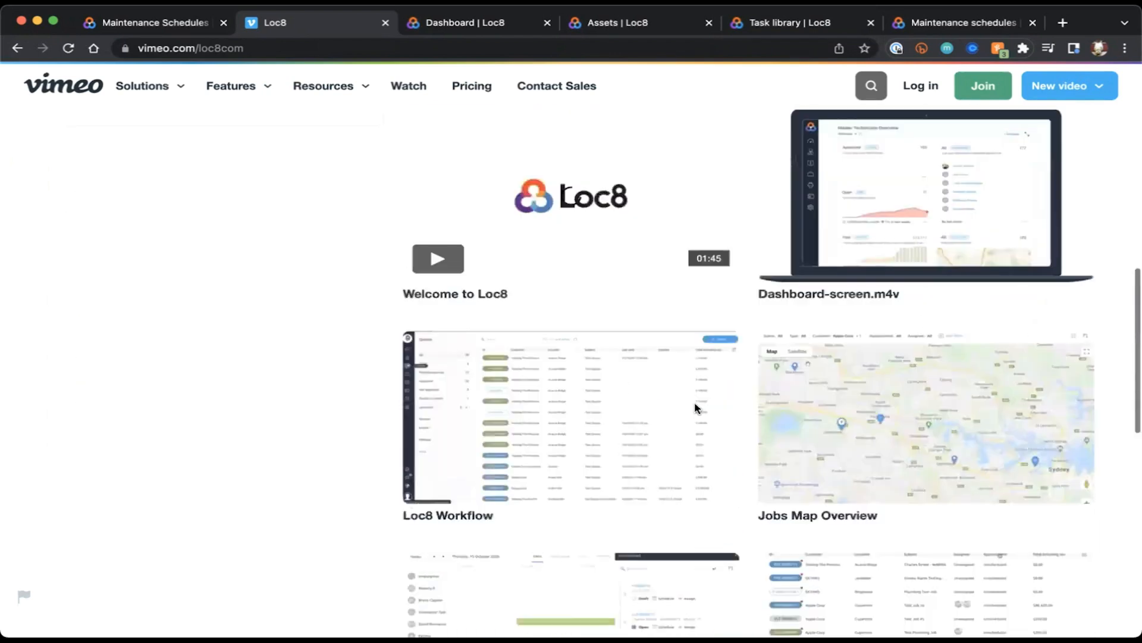
{"action": "left_click", "coordinate": [724, 428]}
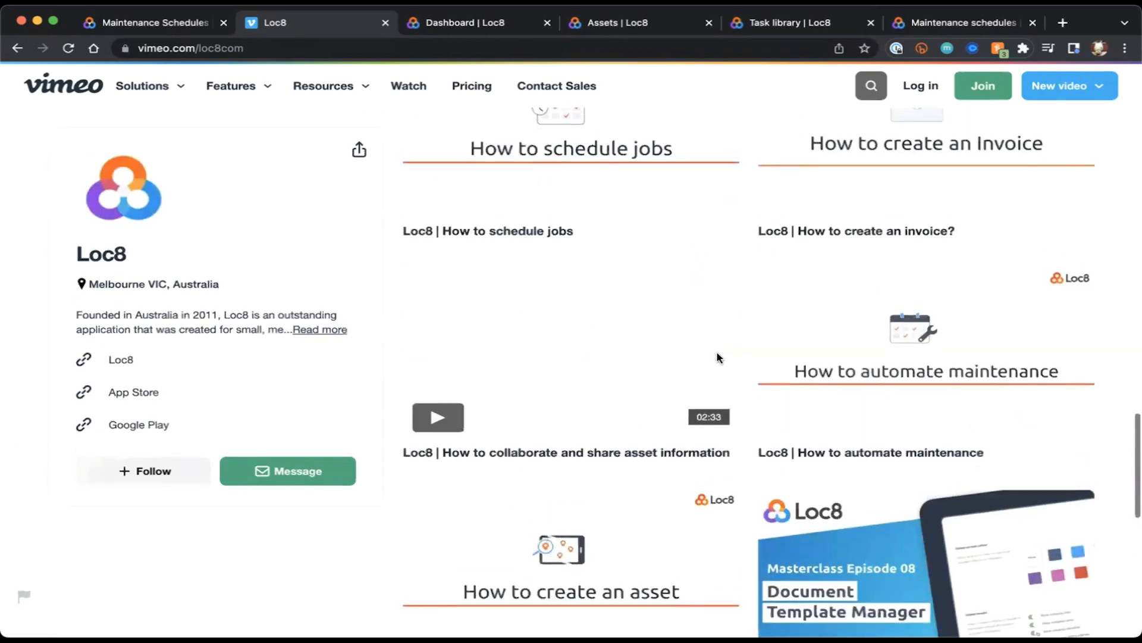
{"action": "scroll", "coordinate": [718, 357], "scroll_direction": "up", "scroll_amount": 7}
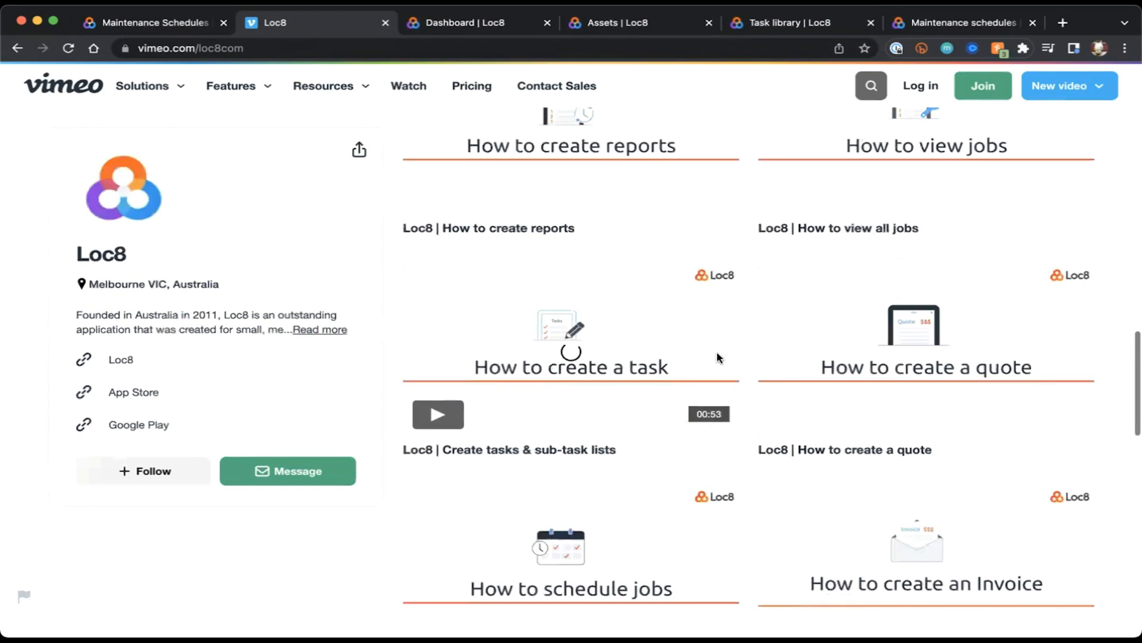
{"action": "scroll", "coordinate": [718, 357], "scroll_direction": "up", "scroll_amount": 10}
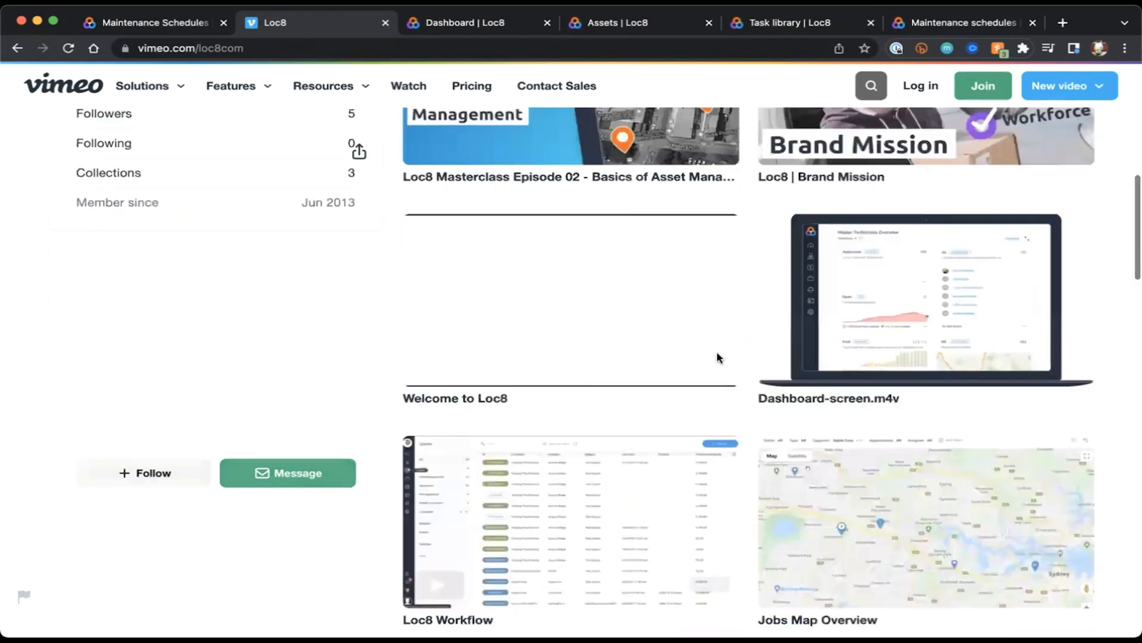
{"action": "scroll", "coordinate": [718, 357], "scroll_direction": "up", "scroll_amount": 10}
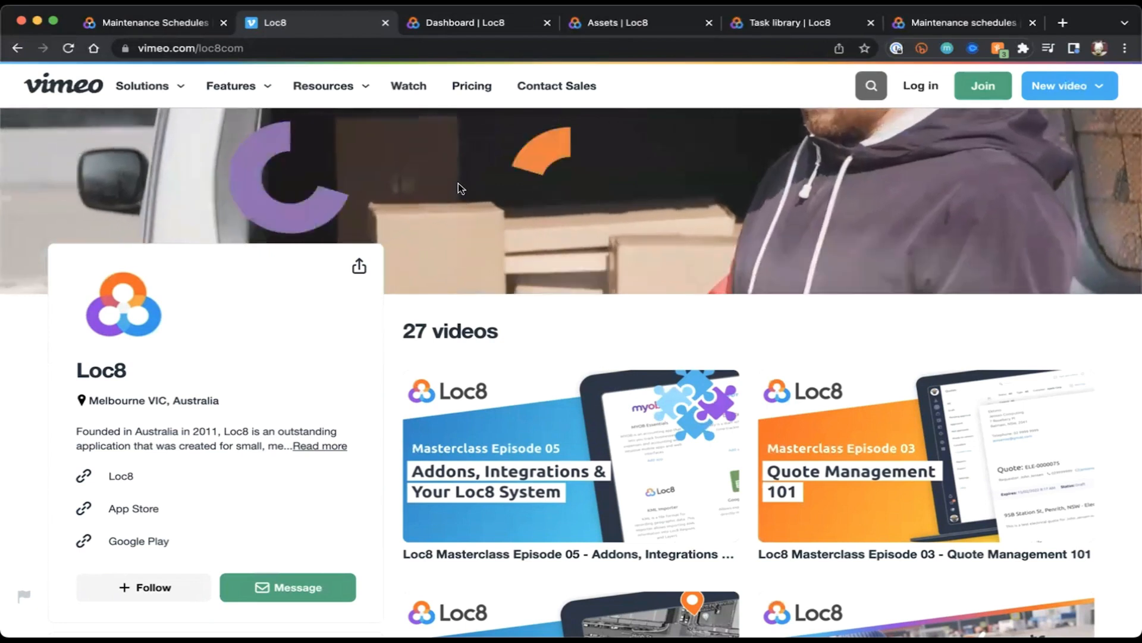
On the Loc8 dashboard, open the support messenger through the personal Help option, view a new message conversation and close it
{"action": "left_click", "coordinate": [455, 23]}
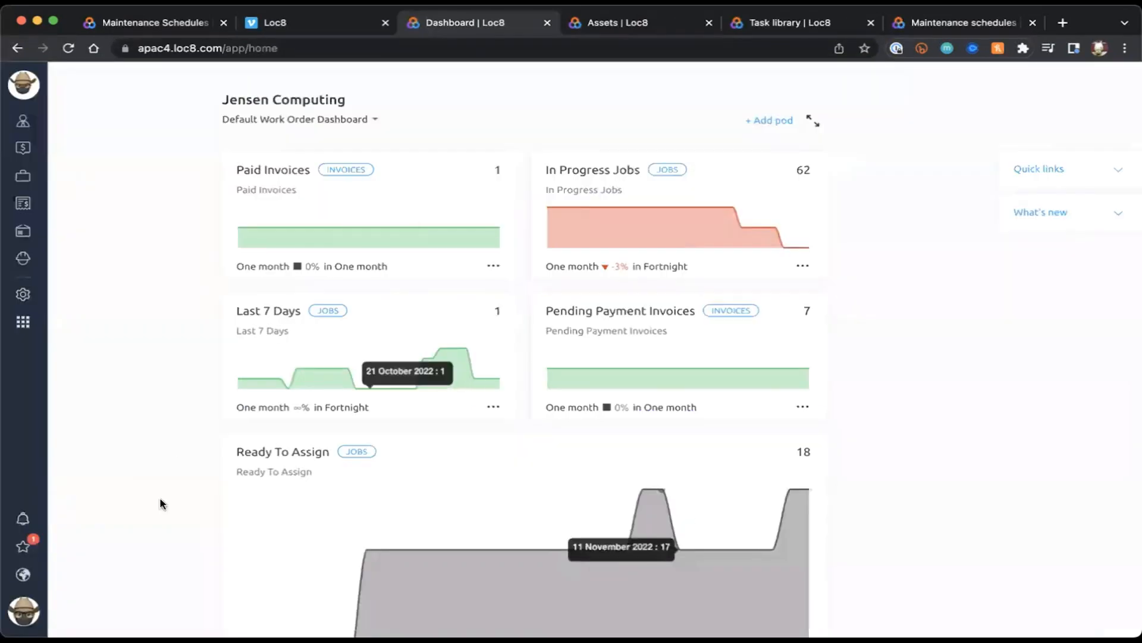
{"action": "left_click", "coordinate": [25, 608]}
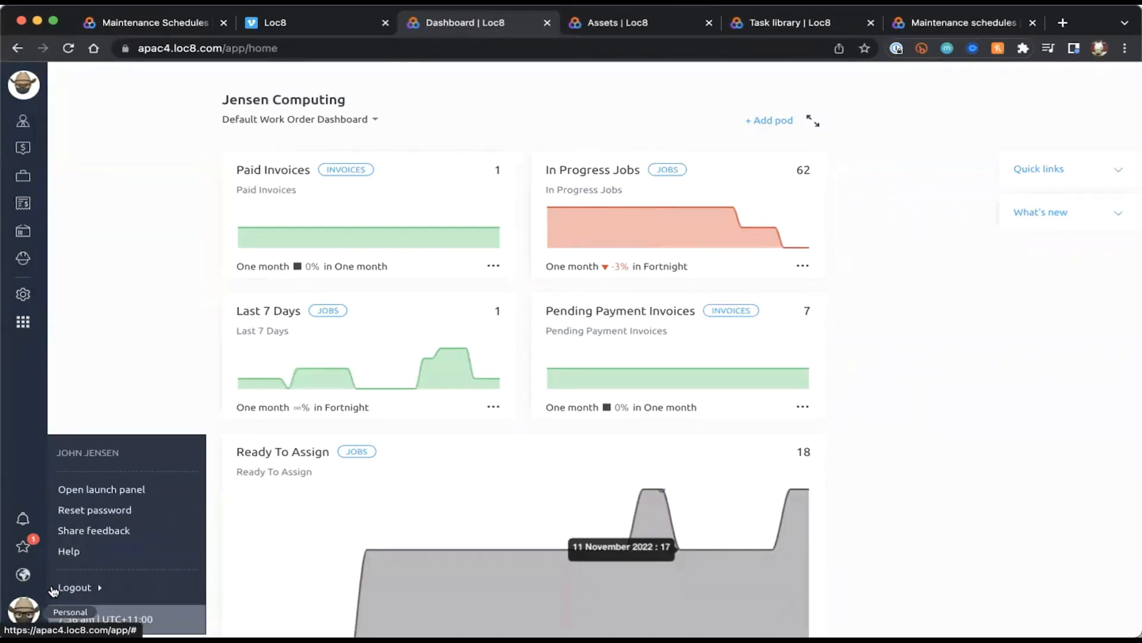
{"action": "left_click", "coordinate": [72, 552]}
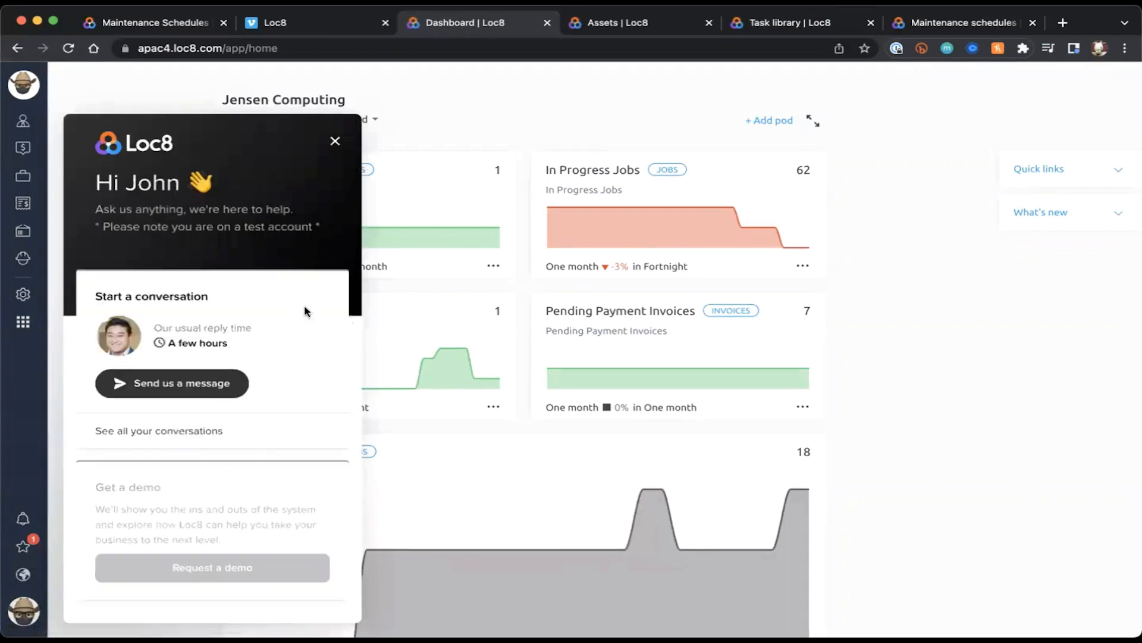
{"action": "left_click", "coordinate": [183, 386]}
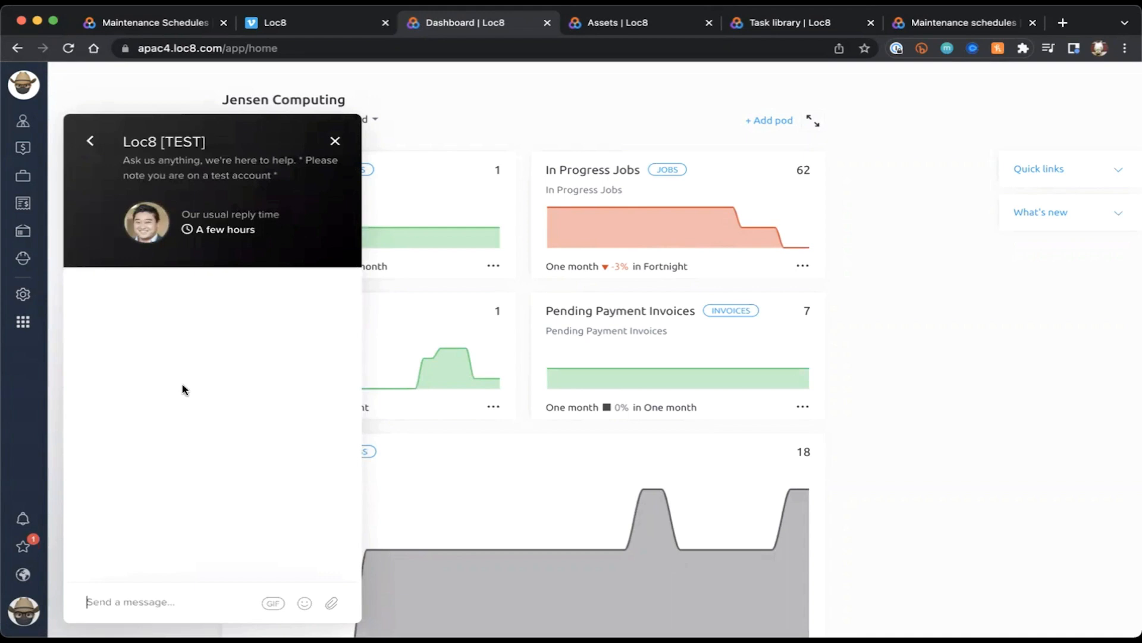
{"action": "left_click", "coordinate": [335, 143]}
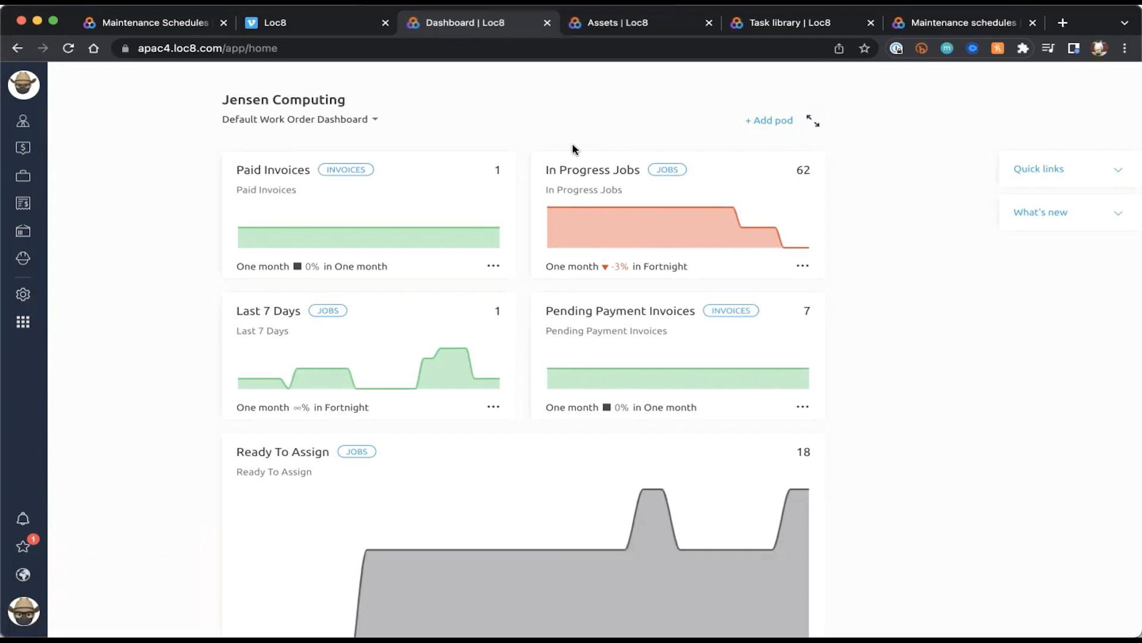
Close the Vimeo, Dashboard and Maintenance Schedules help article pages, leaving the Assets list open
{"action": "left_click", "coordinate": [385, 22]}
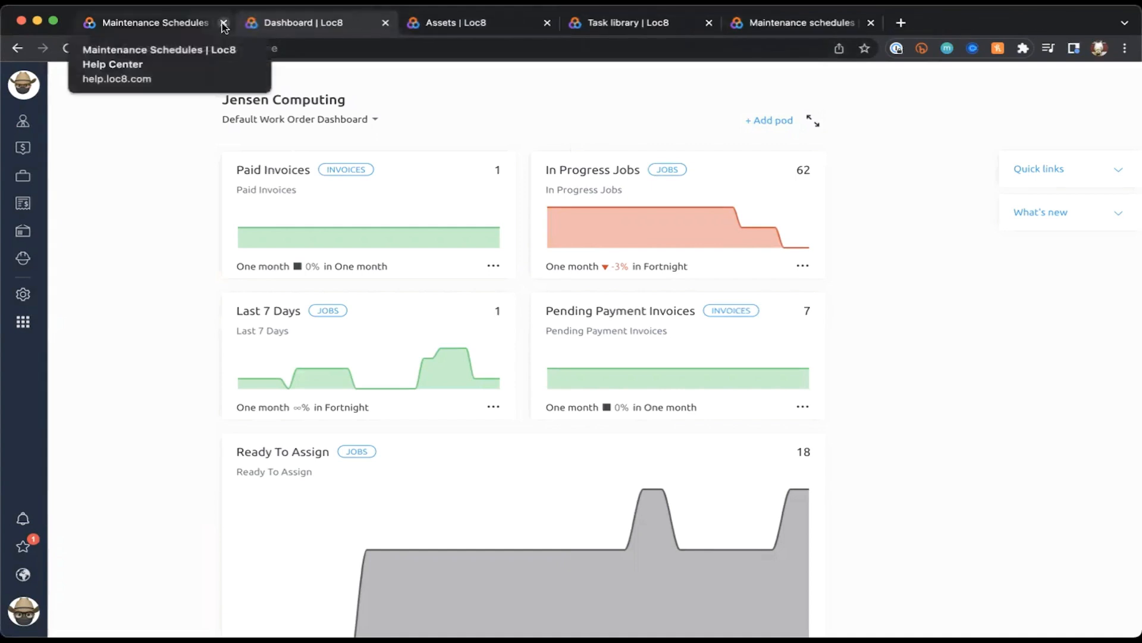
{"action": "left_click", "coordinate": [385, 24]}
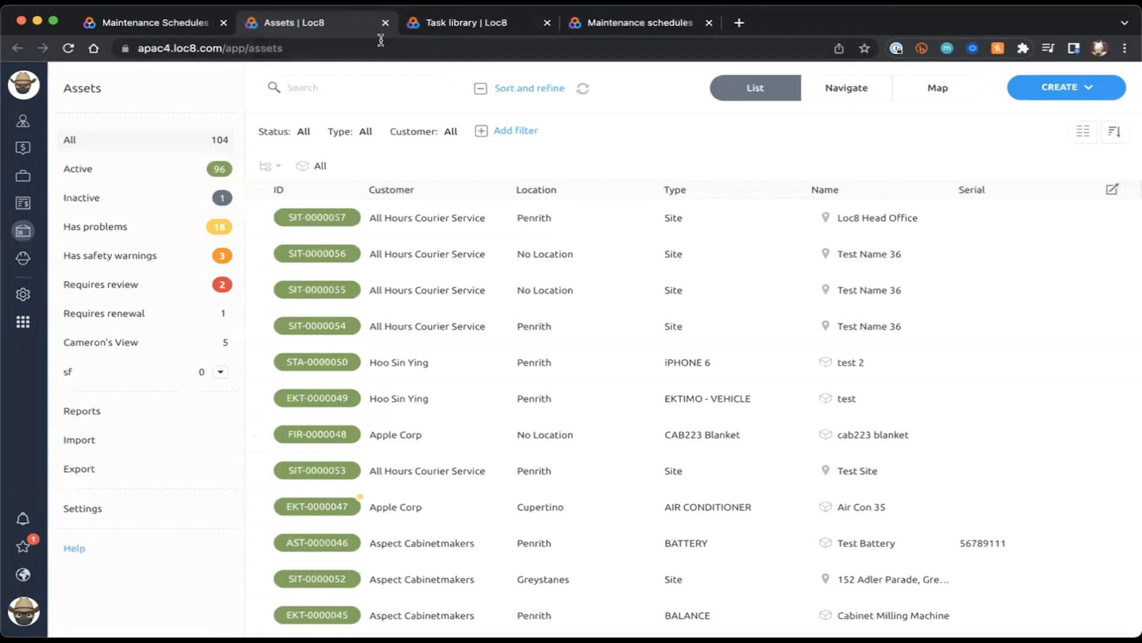
{"action": "left_click", "coordinate": [191, 26]}
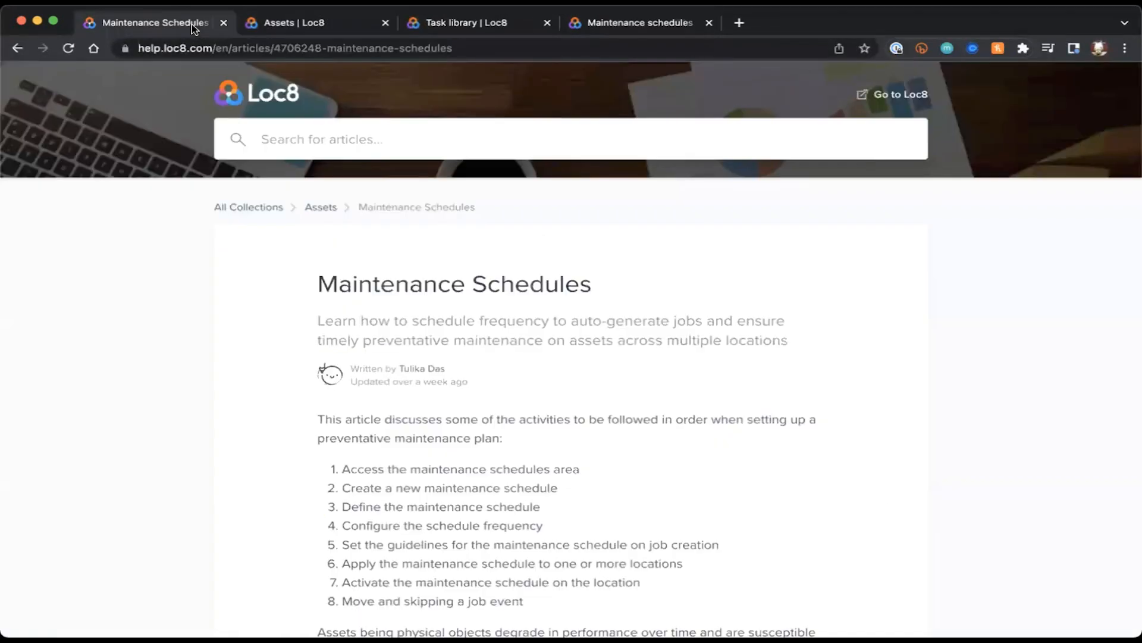
{"action": "left_click", "coordinate": [223, 23]}
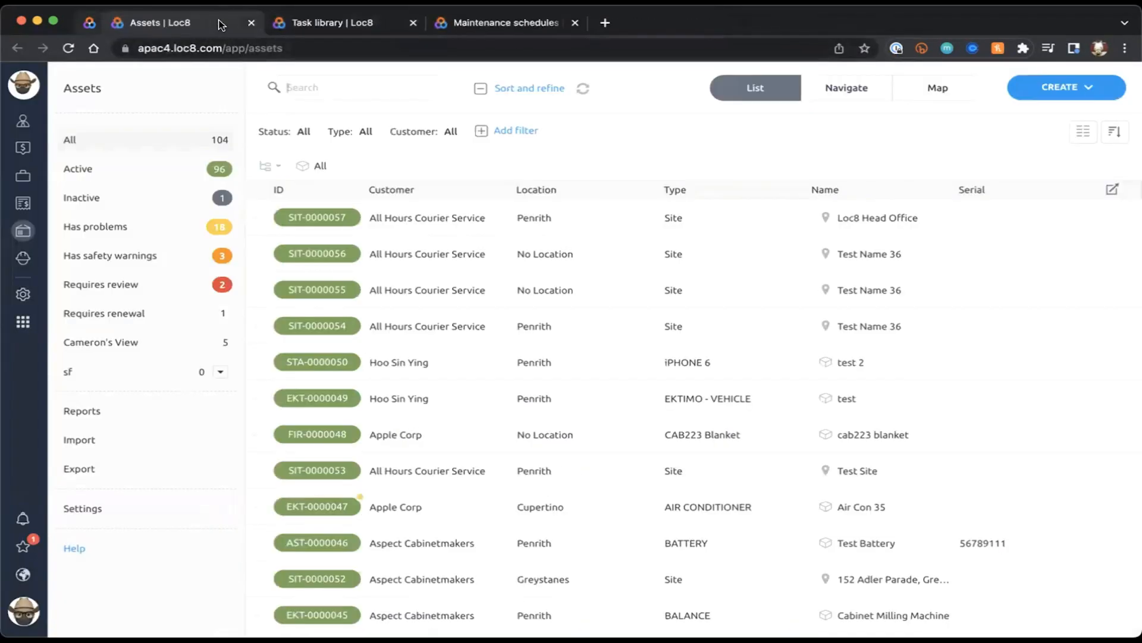
Open Addons and Integrations in a separate browser tab and switch to it
{"action": "right_click", "coordinate": [25, 323]}
{"action": "left_click", "coordinate": [58, 327]}
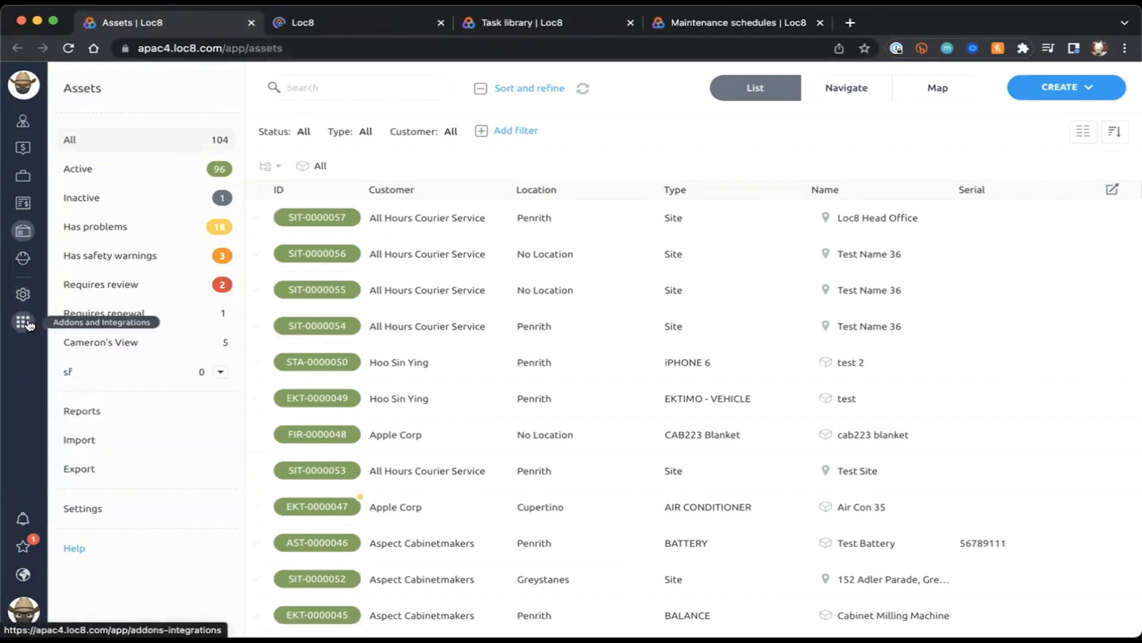
{"action": "left_click", "coordinate": [305, 24]}
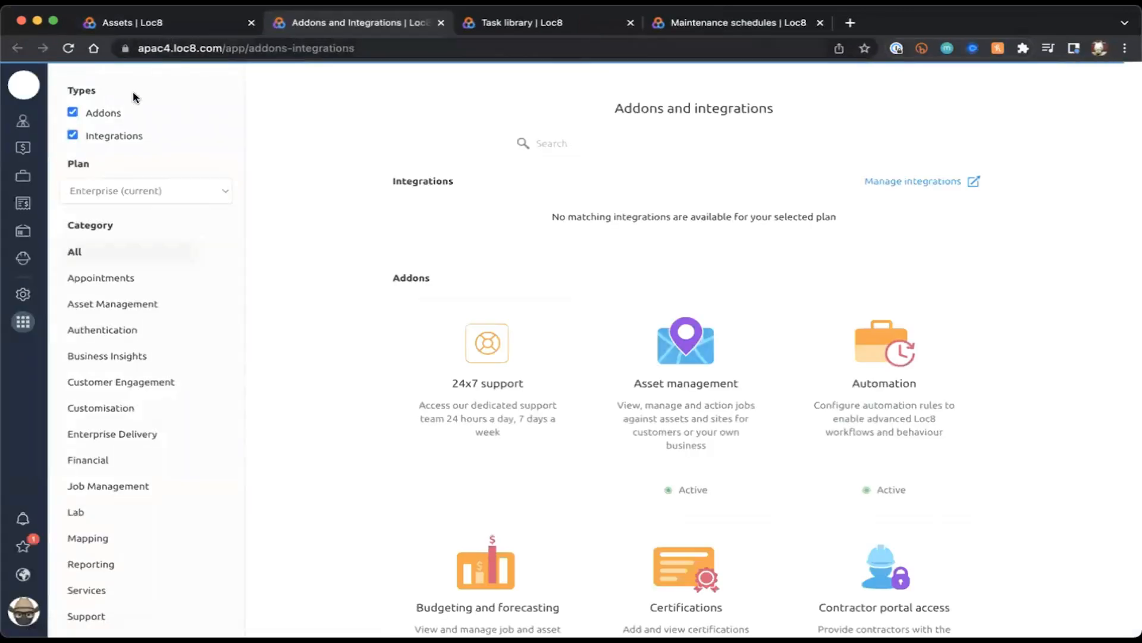
Exclude integrations so only addons are listed, and look through the addons available on the Enterprise plan
{"action": "left_click", "coordinate": [73, 137]}
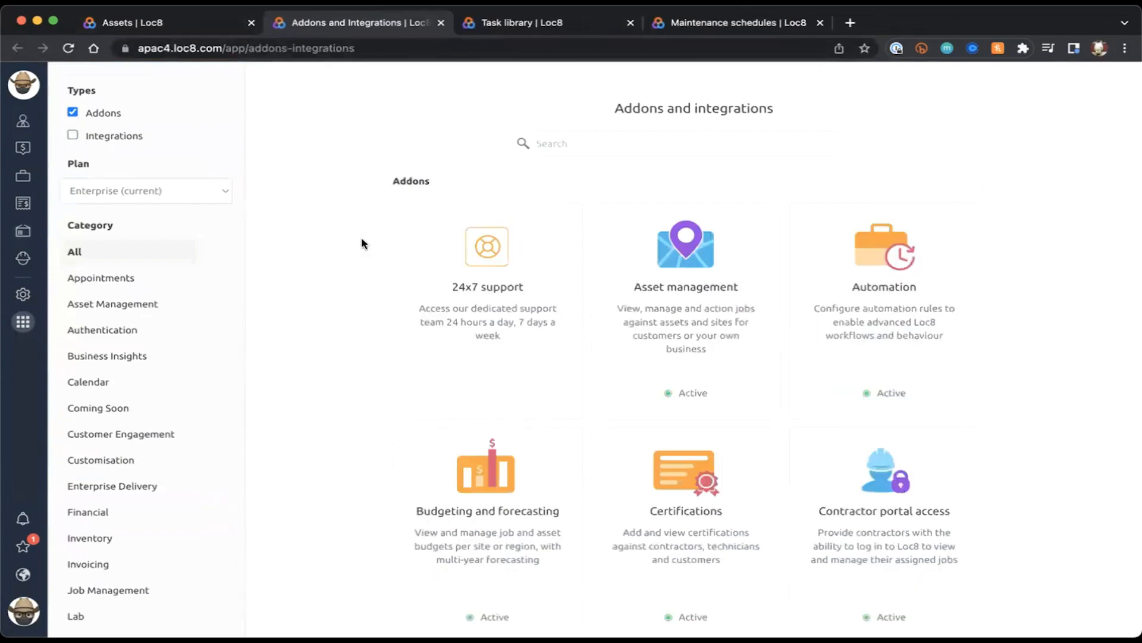
{"action": "scroll", "coordinate": [517, 443], "scroll_direction": "down", "scroll_amount": 3}
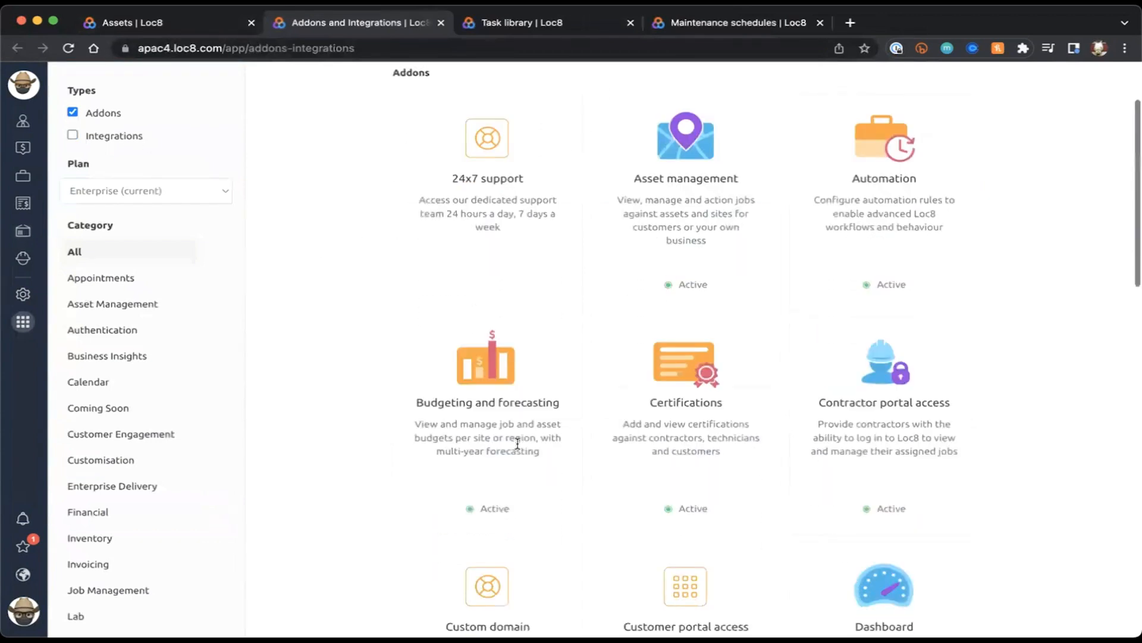
{"action": "scroll", "coordinate": [517, 443], "scroll_direction": "down", "scroll_amount": 8}
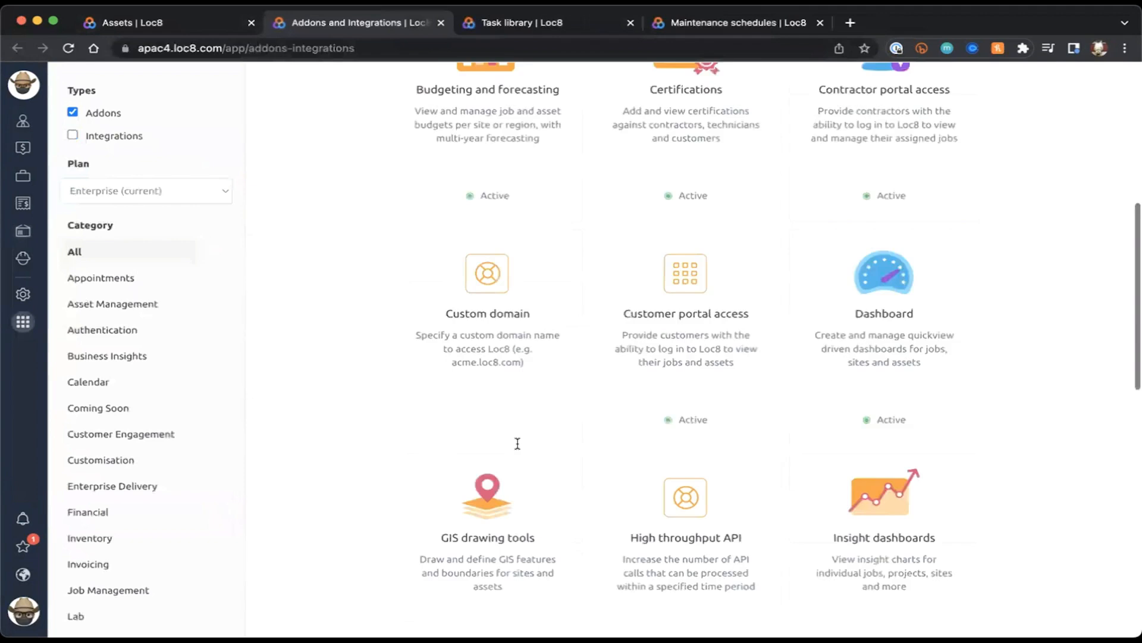
Look through the remaining addons and move the Addons and Integrations browser tab ahead of Assets
{"action": "scroll", "coordinate": [517, 444], "scroll_direction": "down", "scroll_amount": 10}
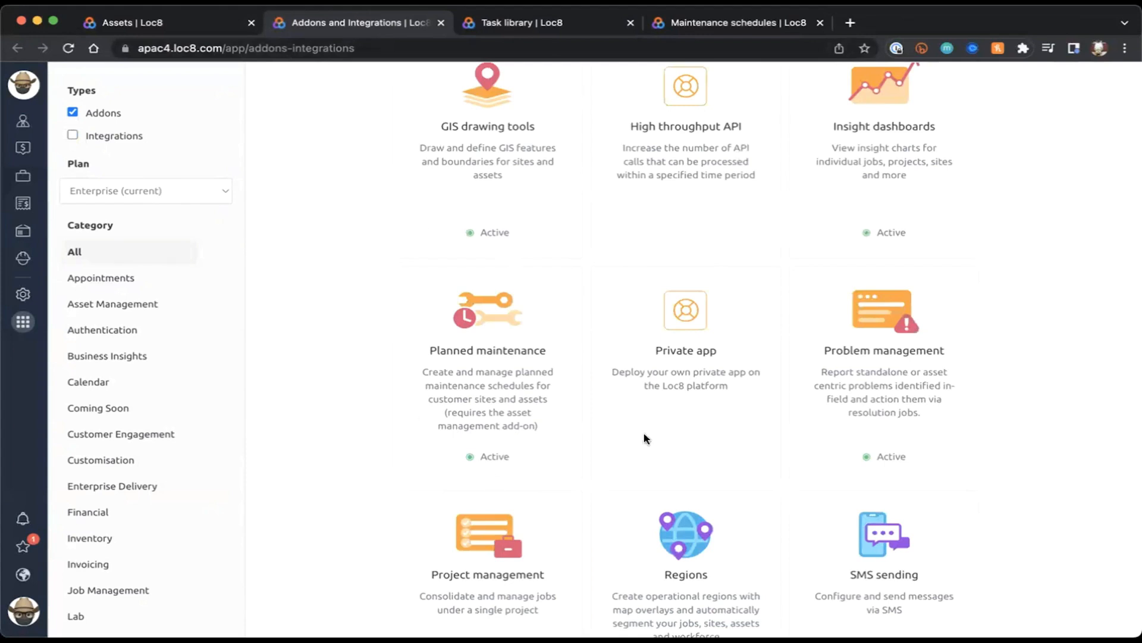
{"action": "left_click", "coordinate": [176, 26]}
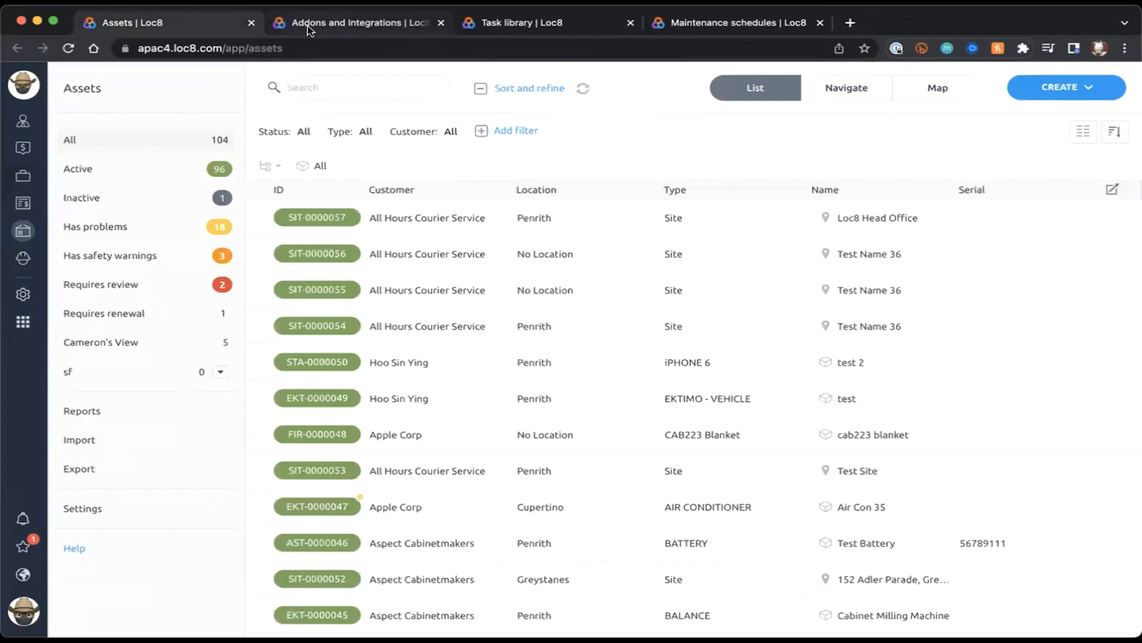
{"action": "left_click_drag", "start_coordinate": [308, 29], "coordinate": [178, 35]}
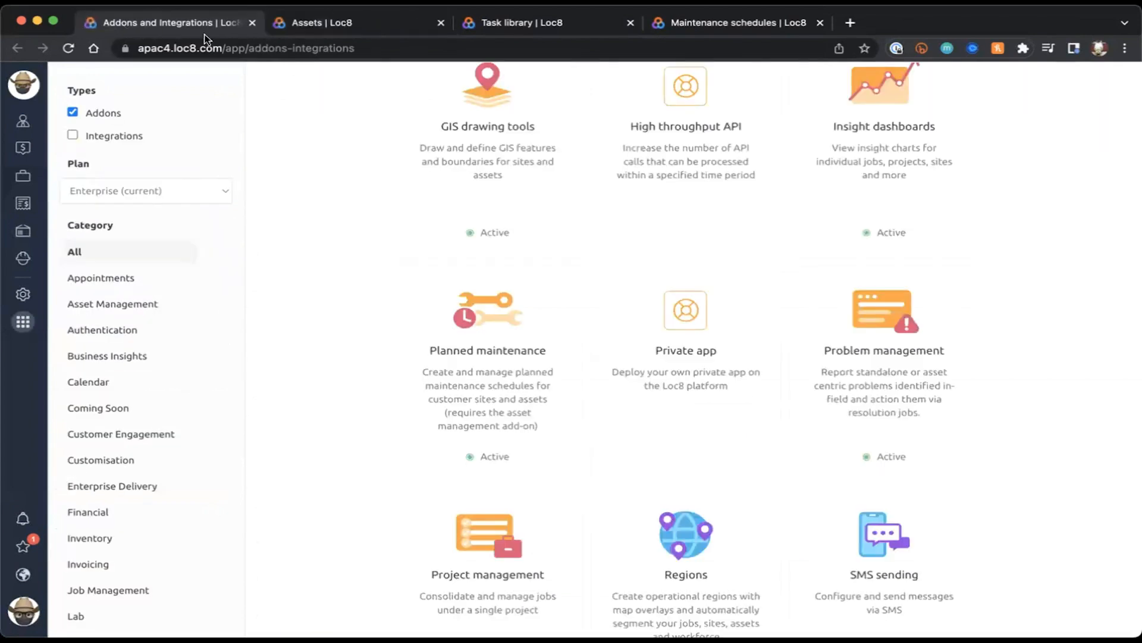
Browse the Assets list and open the details of Gas Company's smoke detector at Jandakot
{"action": "left_click", "coordinate": [305, 28]}
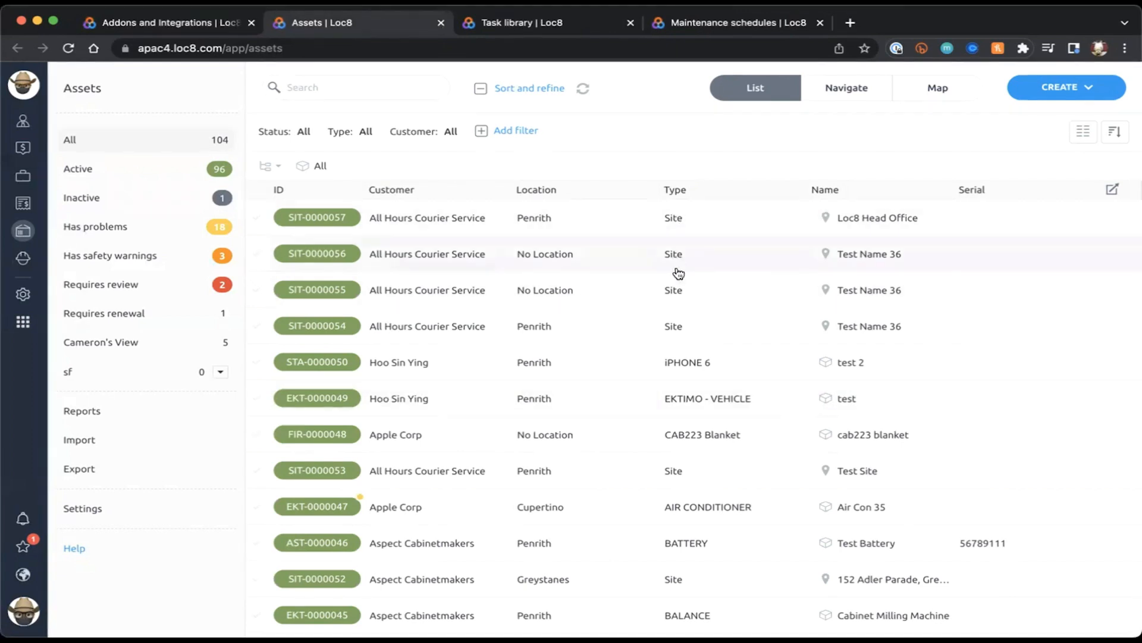
{"action": "scroll", "coordinate": [708, 458], "scroll_direction": "down", "scroll_amount": 5}
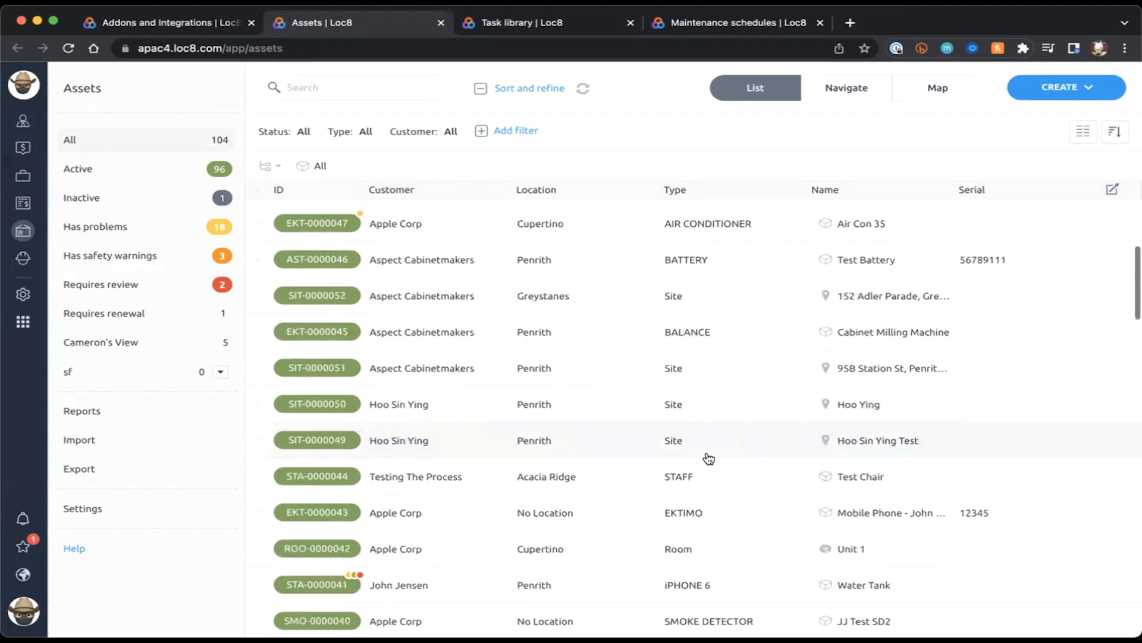
{"action": "scroll", "coordinate": [712, 550], "scroll_direction": "down", "scroll_amount": 5}
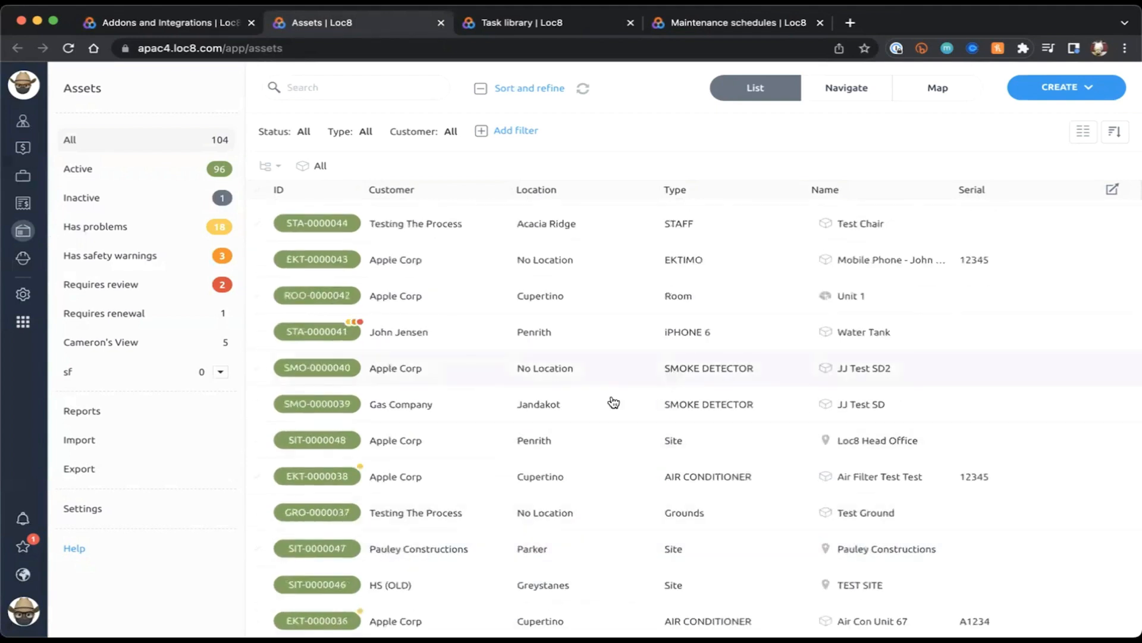
{"action": "left_click", "coordinate": [600, 405]}
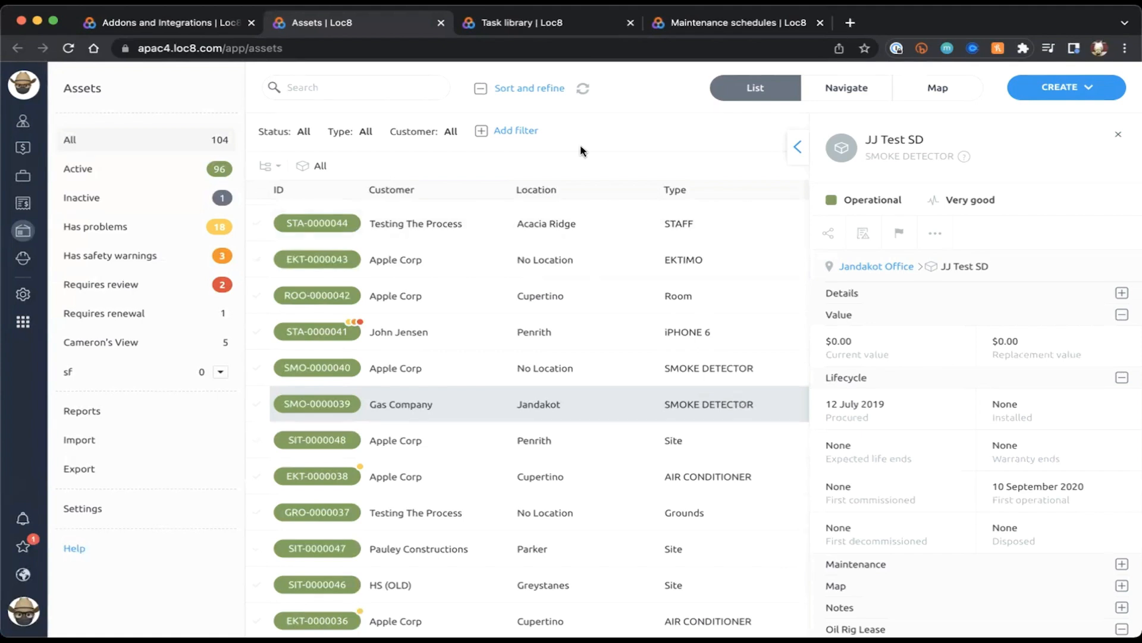
Review the tasks in the Task library, highlighting the SAI ORIGINAL GALV ROTARY CLOTHES HOIST title, and refer back to the Assets list
{"action": "left_click", "coordinate": [495, 31]}
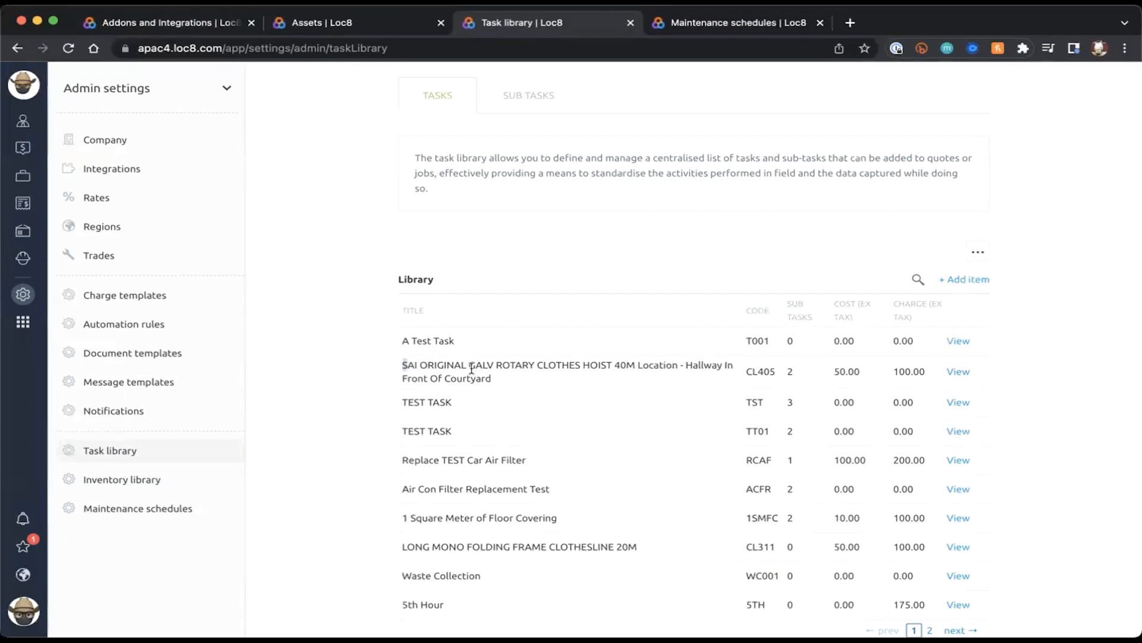
{"action": "left_click_drag", "start_coordinate": [400, 366], "coordinate": [508, 380]}
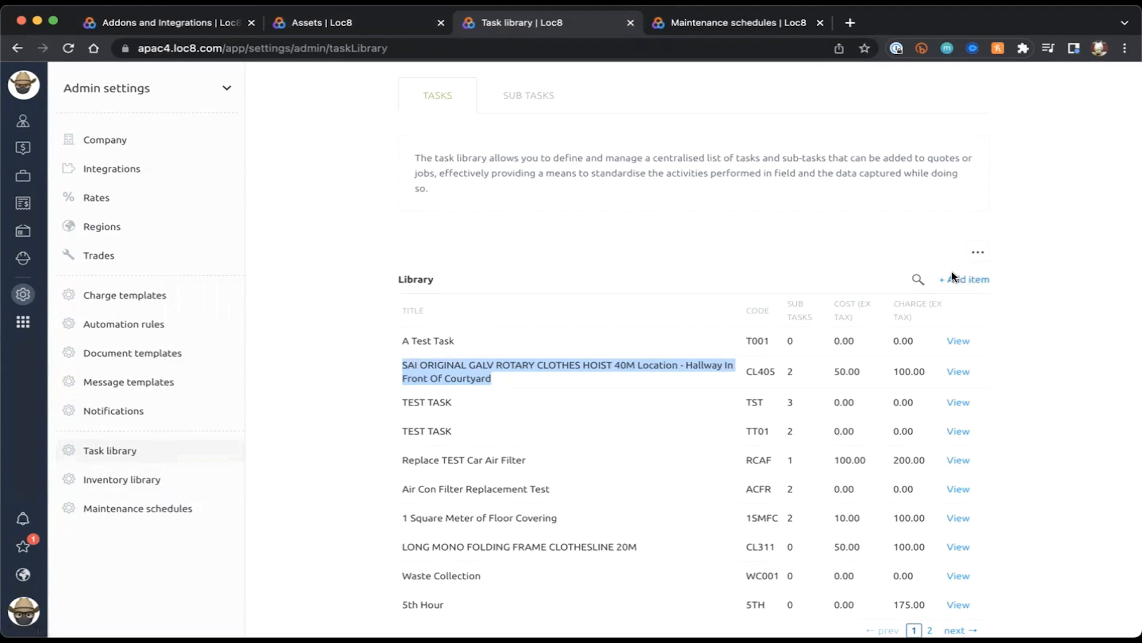
{"action": "scroll", "coordinate": [845, 405], "scroll_direction": "down", "scroll_amount": 1}
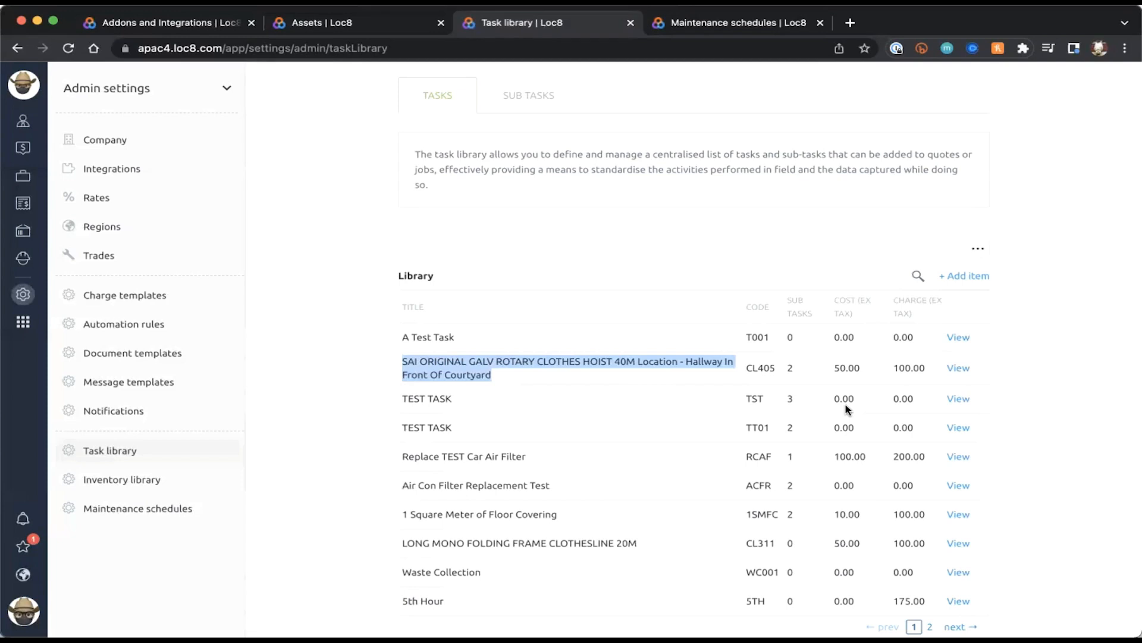
{"action": "left_click", "coordinate": [310, 22]}
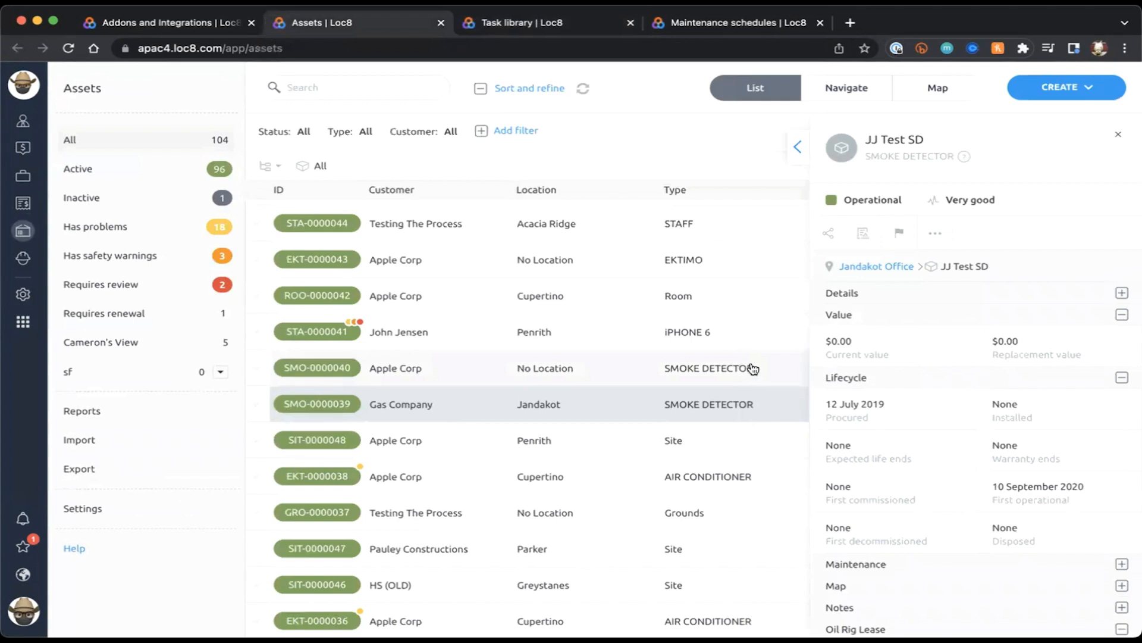
{"action": "left_click", "coordinate": [506, 27]}
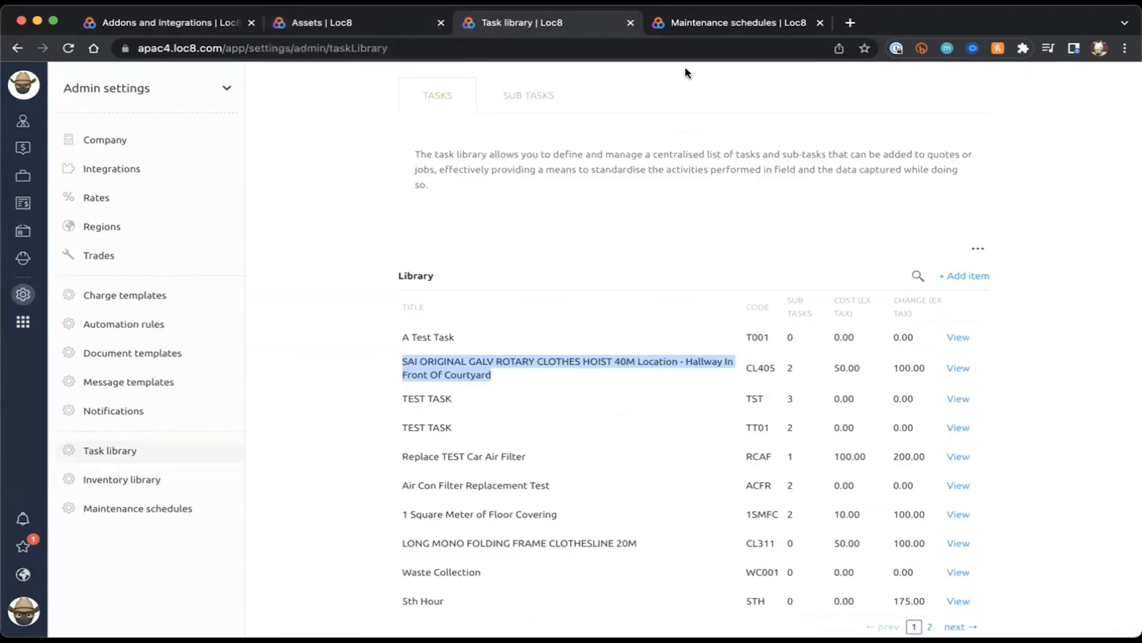
View the locations assigned to the UPS 3 Monthly maintenance schedule, highlight its name, and return to the schedule list
{"action": "left_click", "coordinate": [697, 23]}
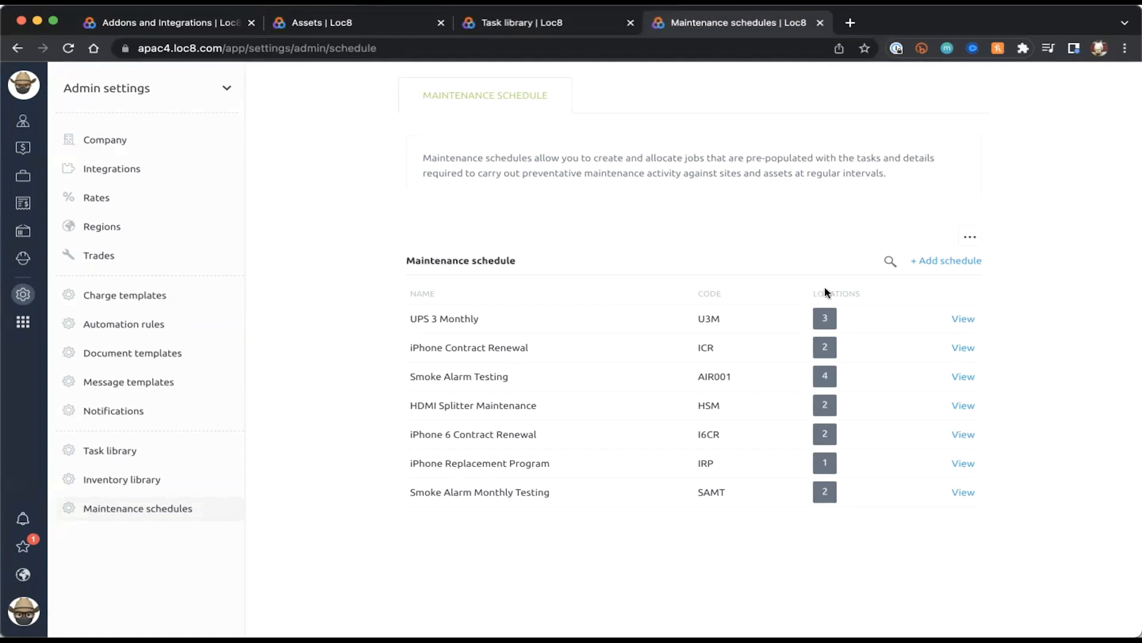
{"action": "left_click", "coordinate": [827, 320]}
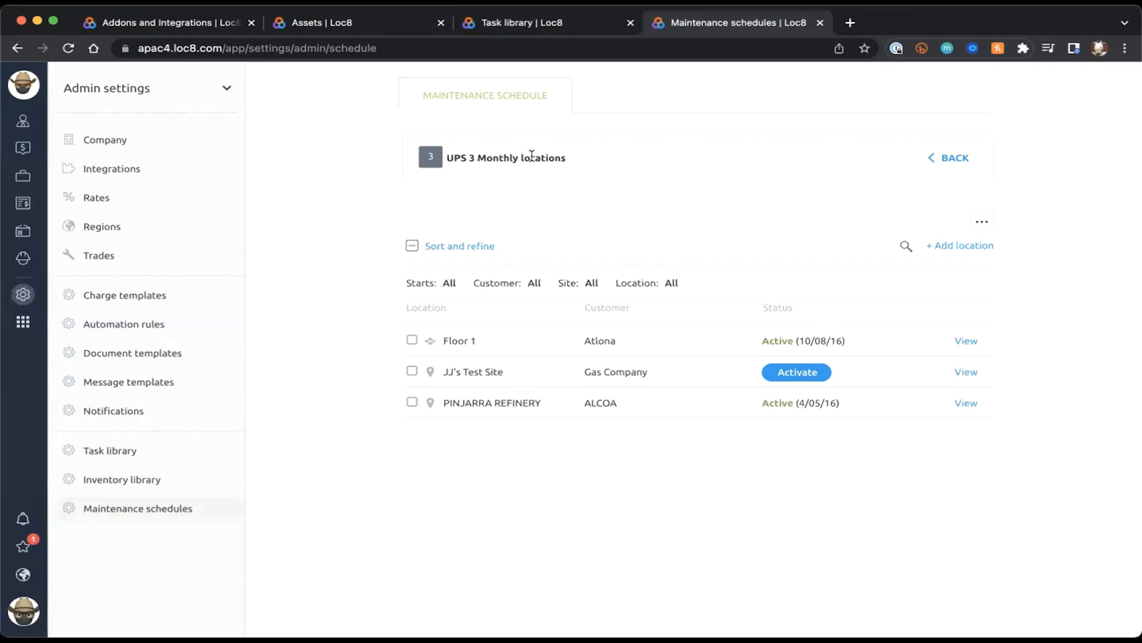
{"action": "left_click_drag", "start_coordinate": [454, 158], "coordinate": [559, 169]}
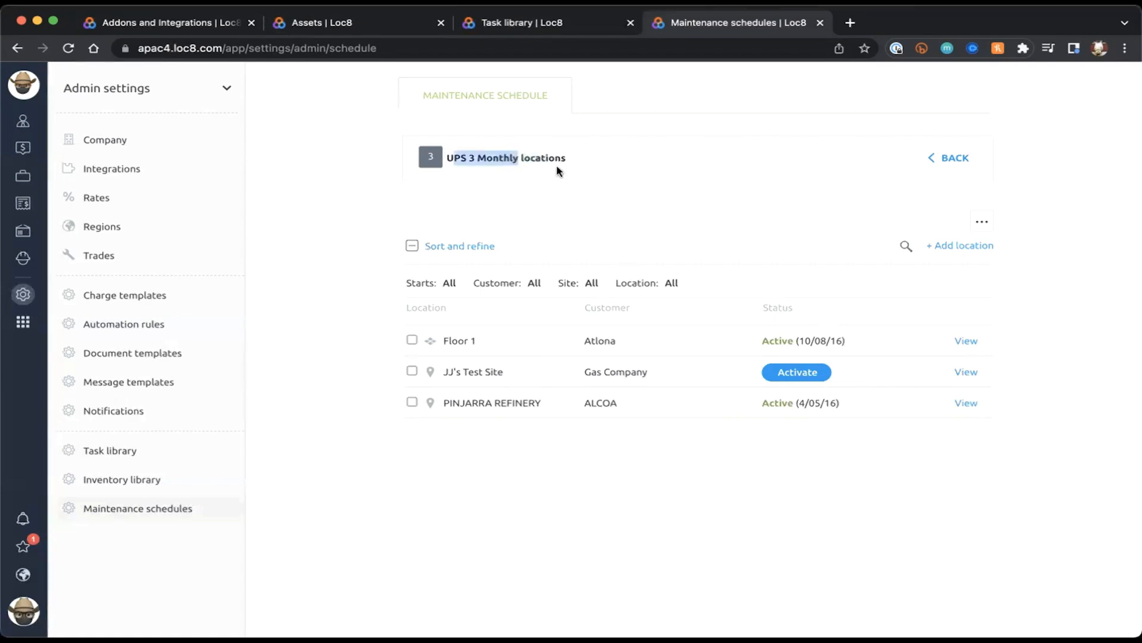
{"action": "left_click", "coordinate": [956, 159]}
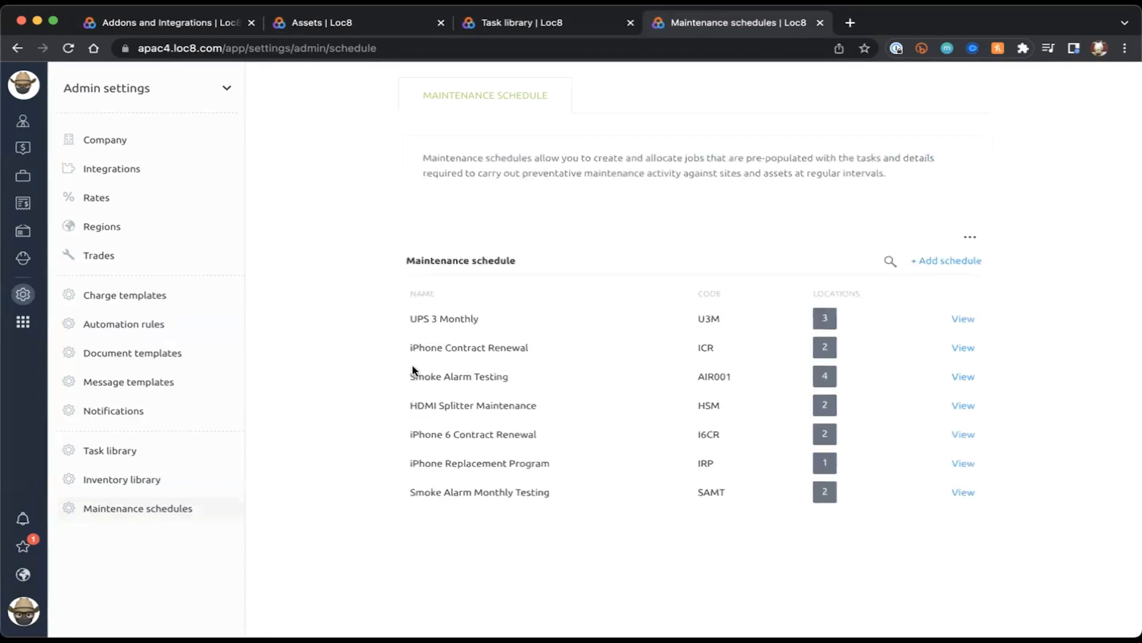
Open the locations of the Smoke Alarm Testing schedule and highlight each listed location in turn
{"action": "left_click", "coordinate": [826, 376]}
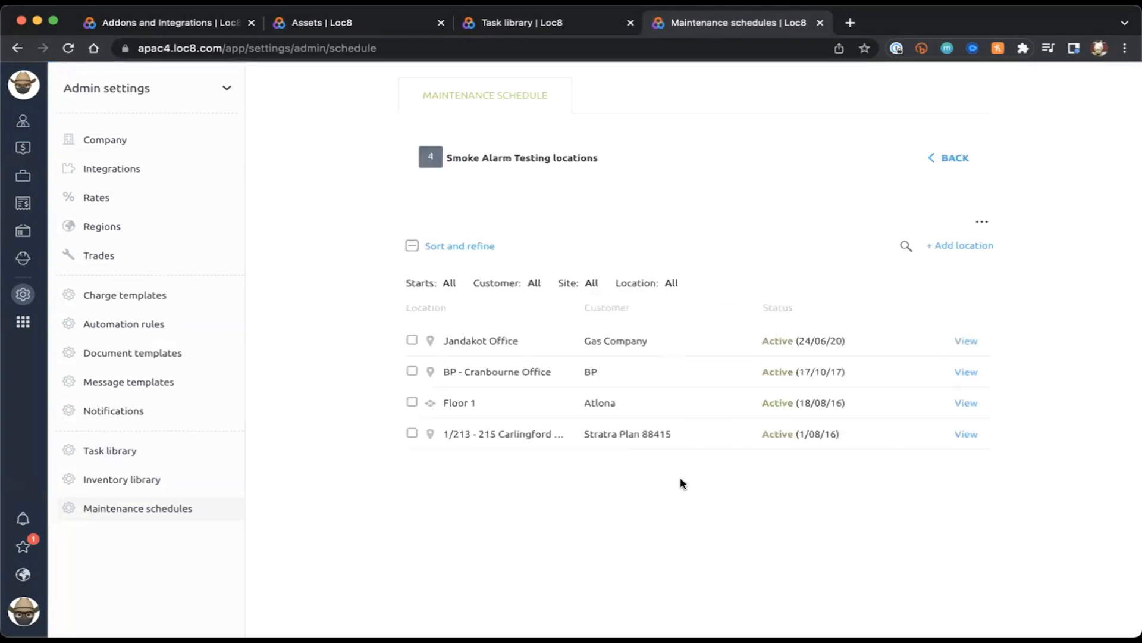
{"action": "double_click", "coordinate": [632, 340]}
{"action": "left_click_drag", "start_coordinate": [442, 348], "coordinate": [530, 350]}
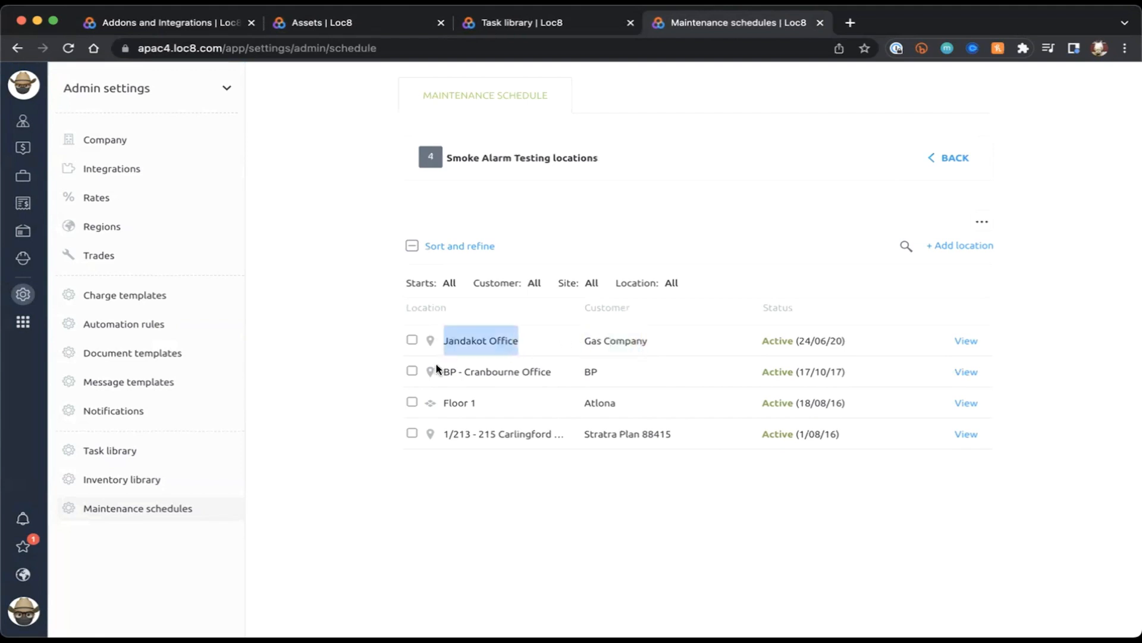
{"action": "left_click_drag", "start_coordinate": [439, 370], "coordinate": [539, 372]}
{"action": "left_click_drag", "start_coordinate": [440, 439], "coordinate": [552, 439]}
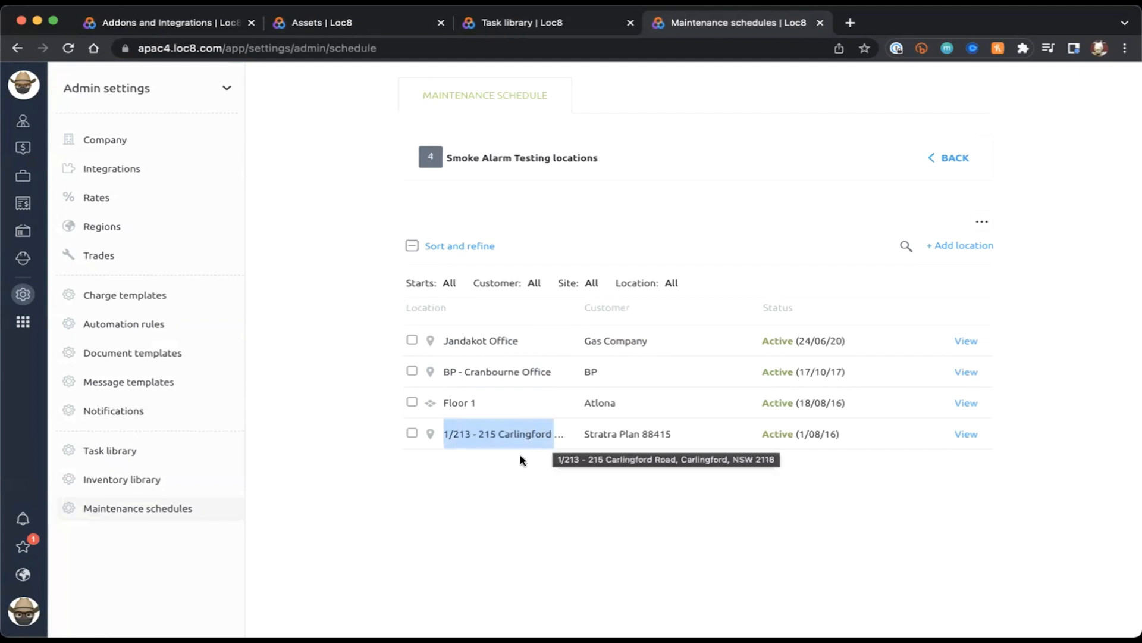
{"action": "left_click", "coordinate": [469, 400]}
{"action": "left_click_drag", "start_coordinate": [442, 402], "coordinate": [490, 402]}
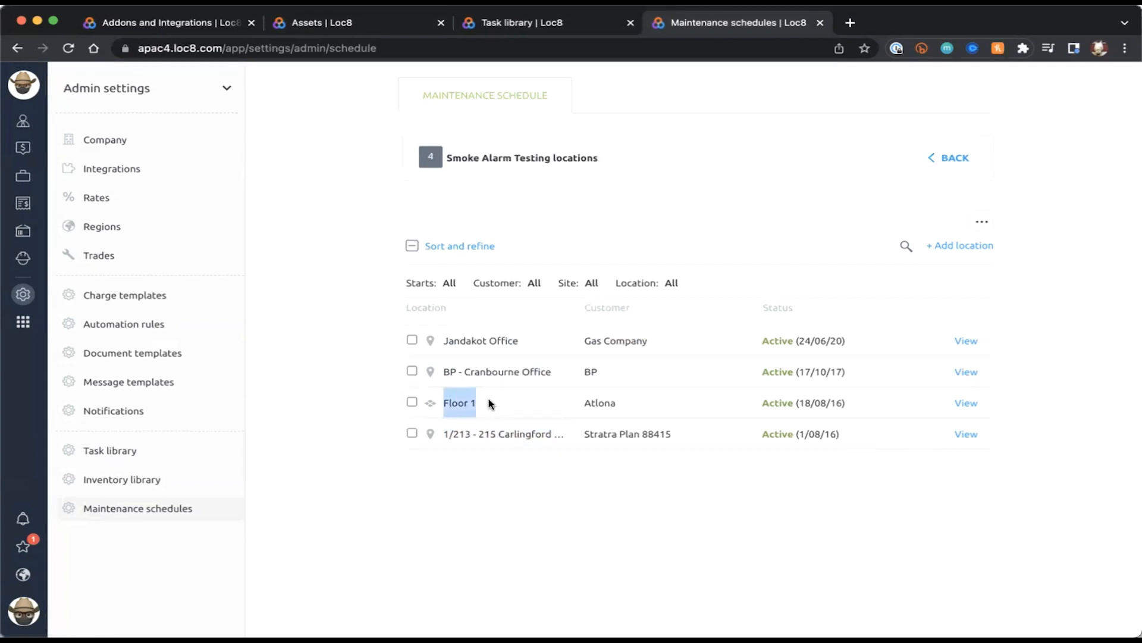
{"action": "left_click", "coordinate": [544, 460]}
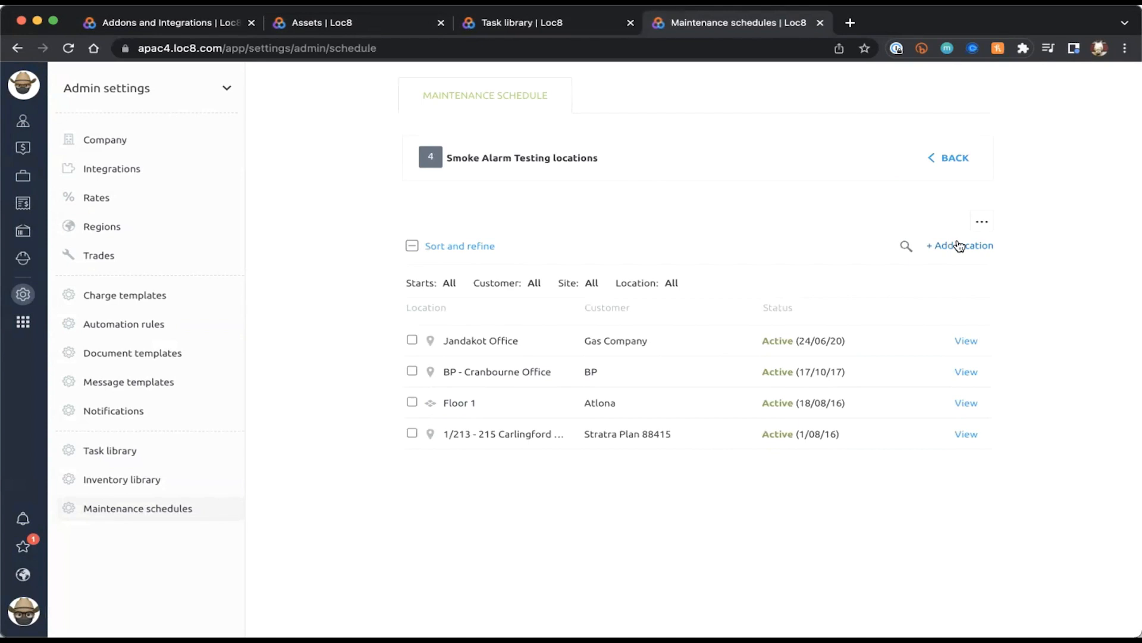
Add Apple Corp's Unit 1 as a location of the Smoke Alarm Testing schedule, finding the customer with the search "apple"
{"action": "left_click", "coordinate": [959, 246]}
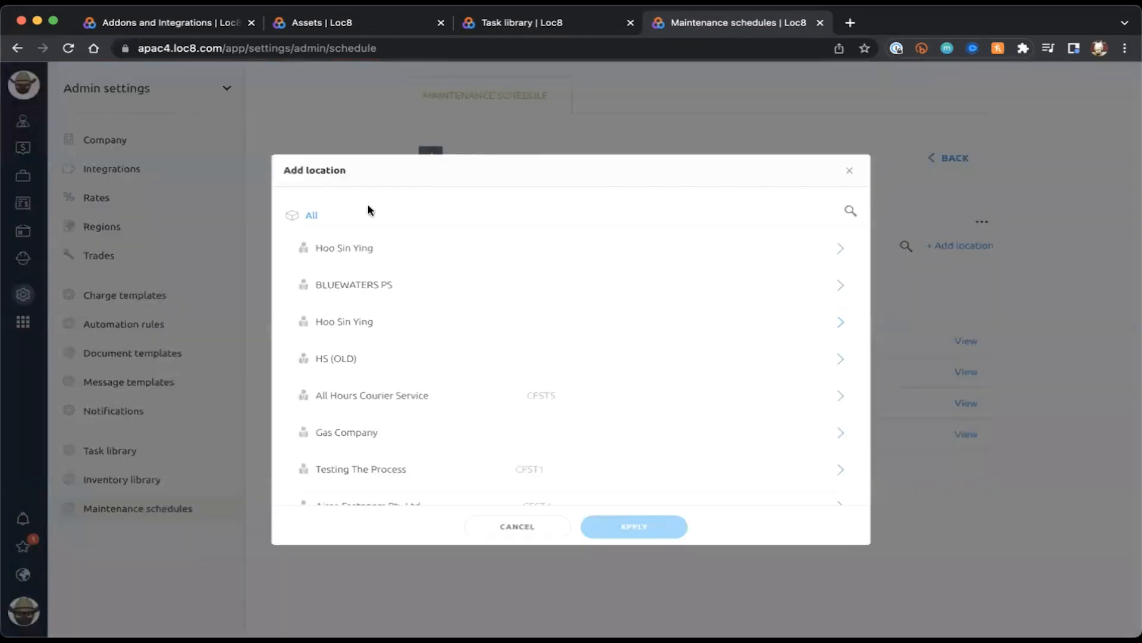
{"action": "left_click", "coordinate": [849, 212]}
{"action": "type", "text": "apple"}
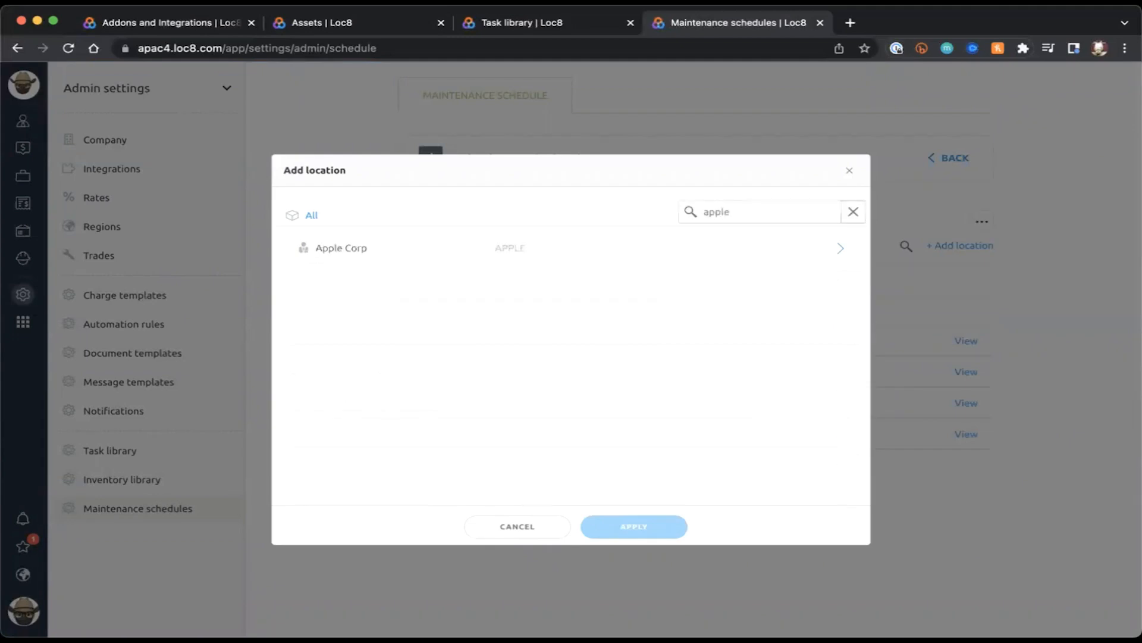
{"action": "left_click", "coordinate": [841, 247]}
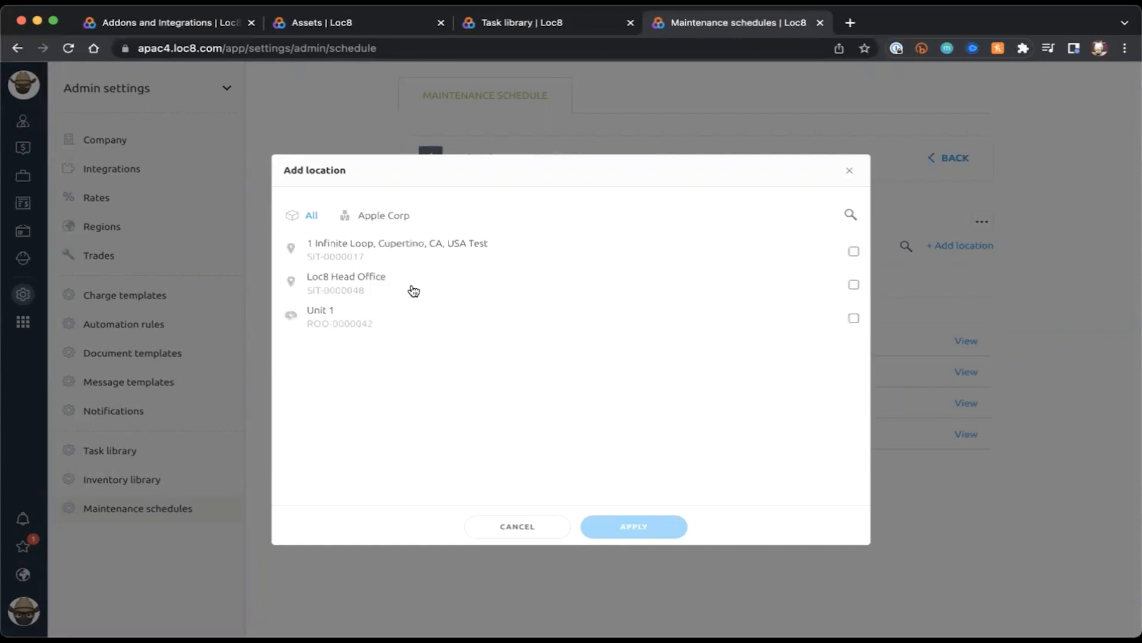
{"action": "left_click", "coordinate": [854, 318]}
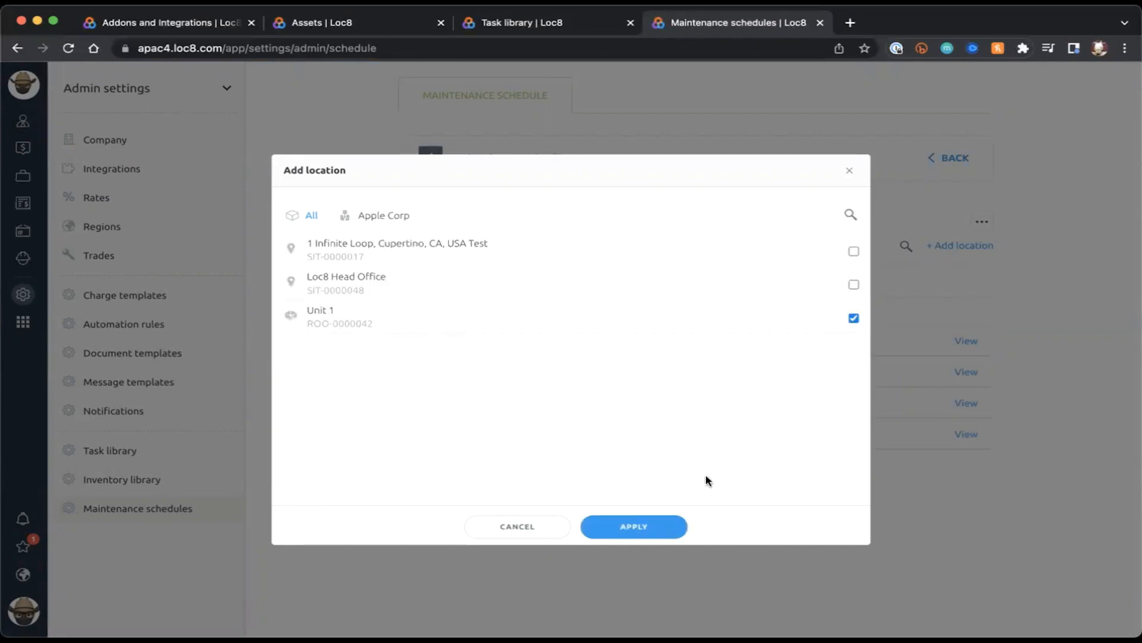
{"action": "left_click", "coordinate": [626, 529]}
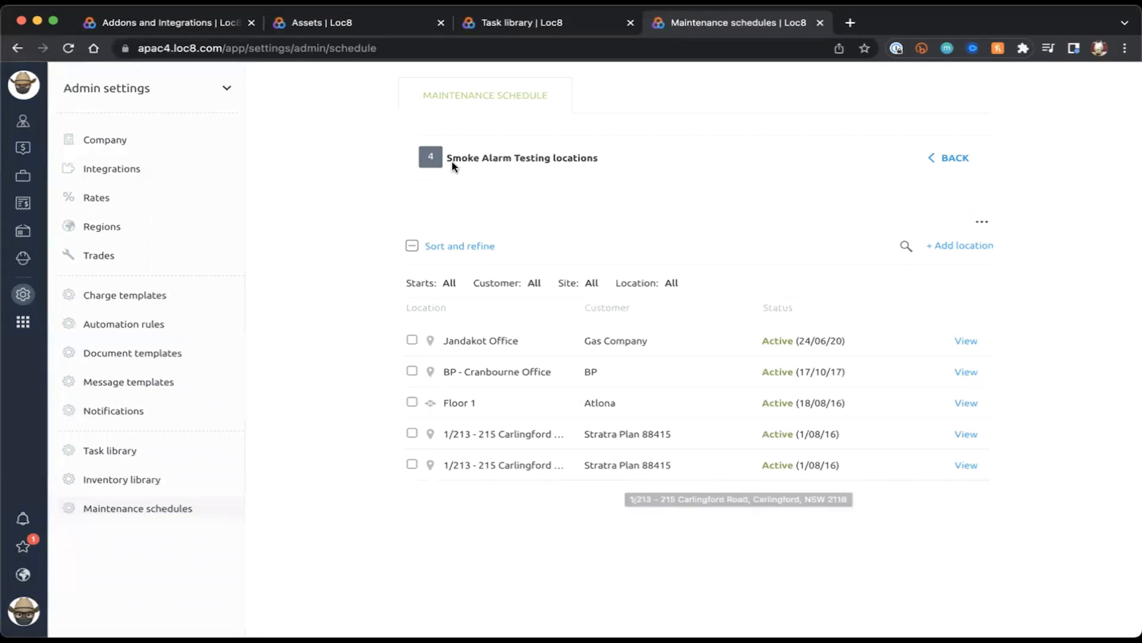
Highlight the Smoke Alarm schedule name and the BP - Cranbourne Office, Floor 1 and Jandakot Office locations, then clear the highlighting
{"action": "left_click_drag", "start_coordinate": [447, 159], "coordinate": [510, 157]}
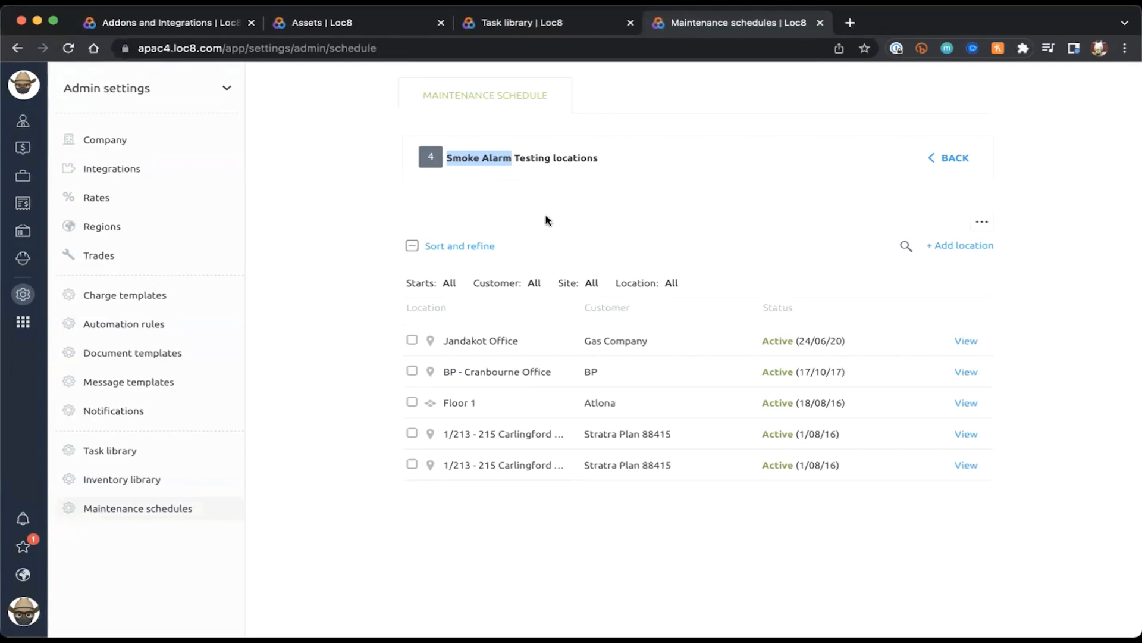
{"action": "left_click_drag", "start_coordinate": [443, 373], "coordinate": [559, 374]}
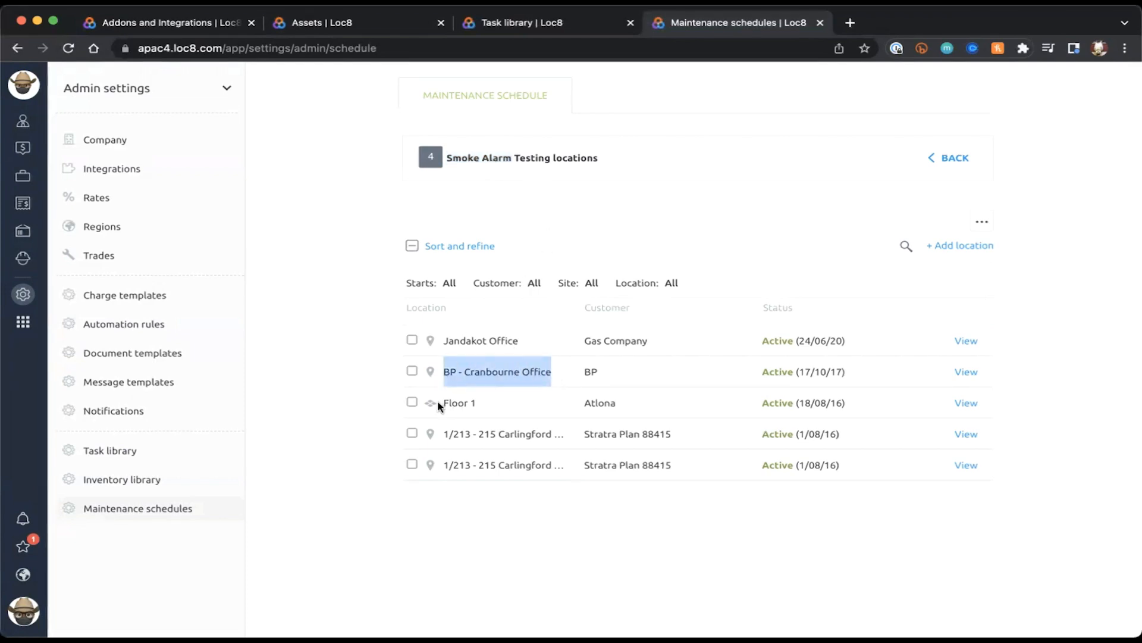
{"action": "left_click_drag", "start_coordinate": [442, 403], "coordinate": [493, 407]}
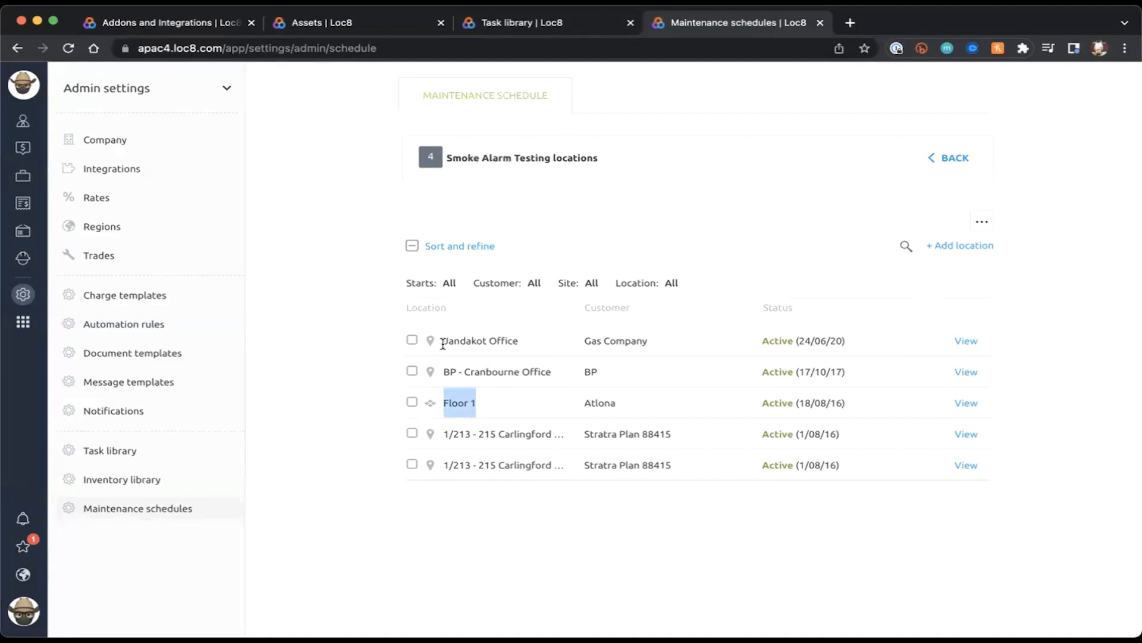
{"action": "left_click_drag", "start_coordinate": [442, 340], "coordinate": [527, 348]}
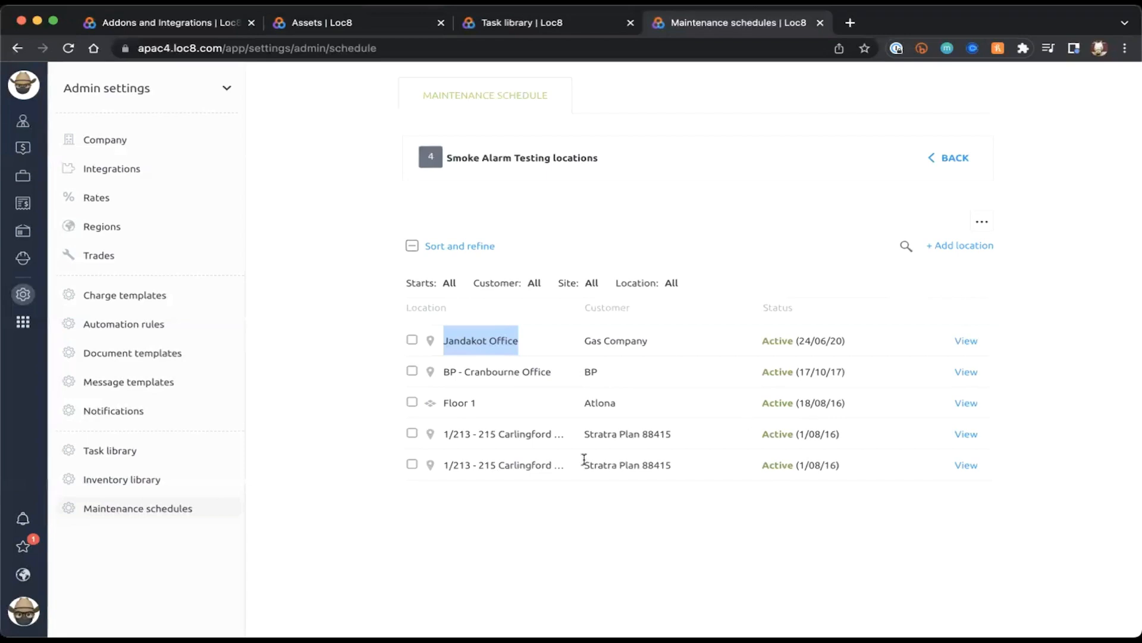
{"action": "left_click", "coordinate": [547, 341]}
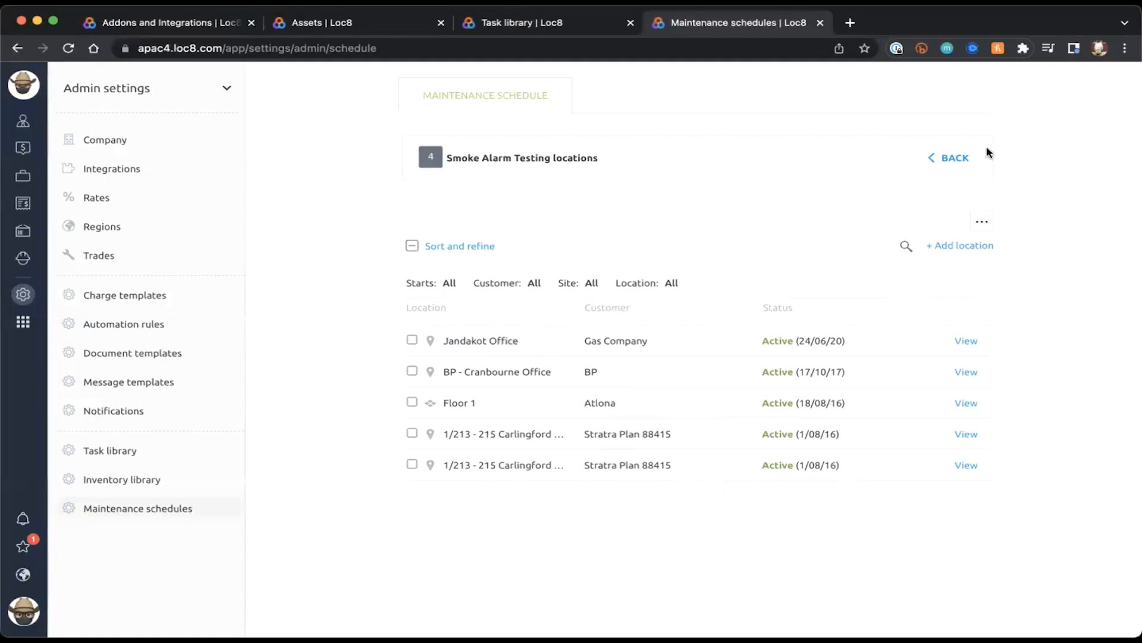
Return to the schedule list, open the Smoke Alarm Testing schedule and review its frequencies and job creation settings
{"action": "left_click", "coordinate": [954, 158]}
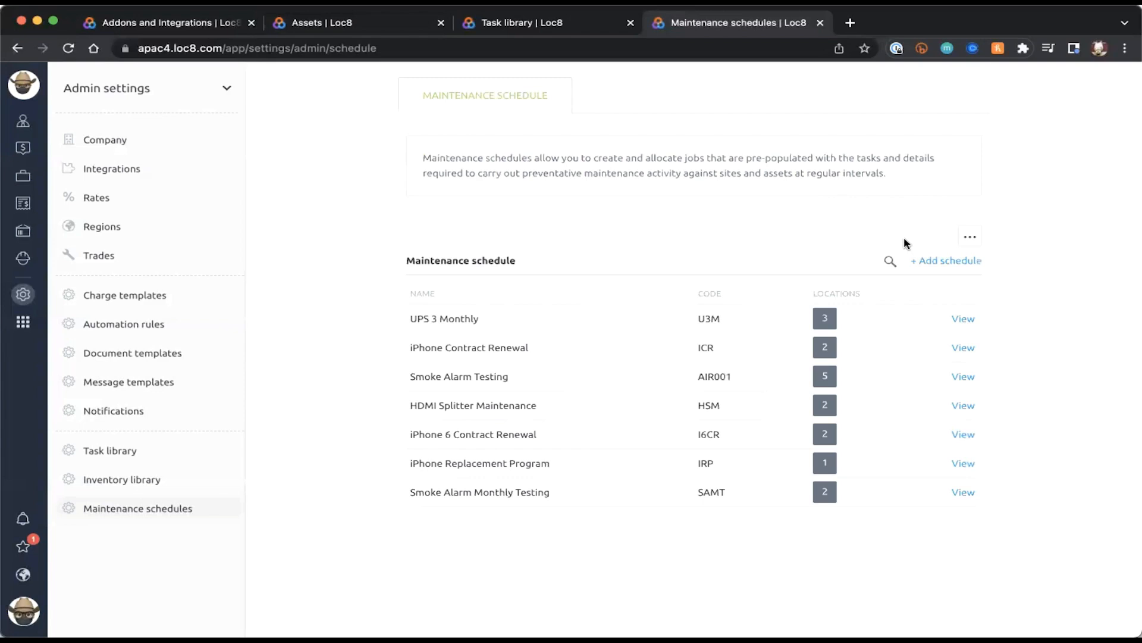
{"action": "left_click", "coordinate": [963, 378]}
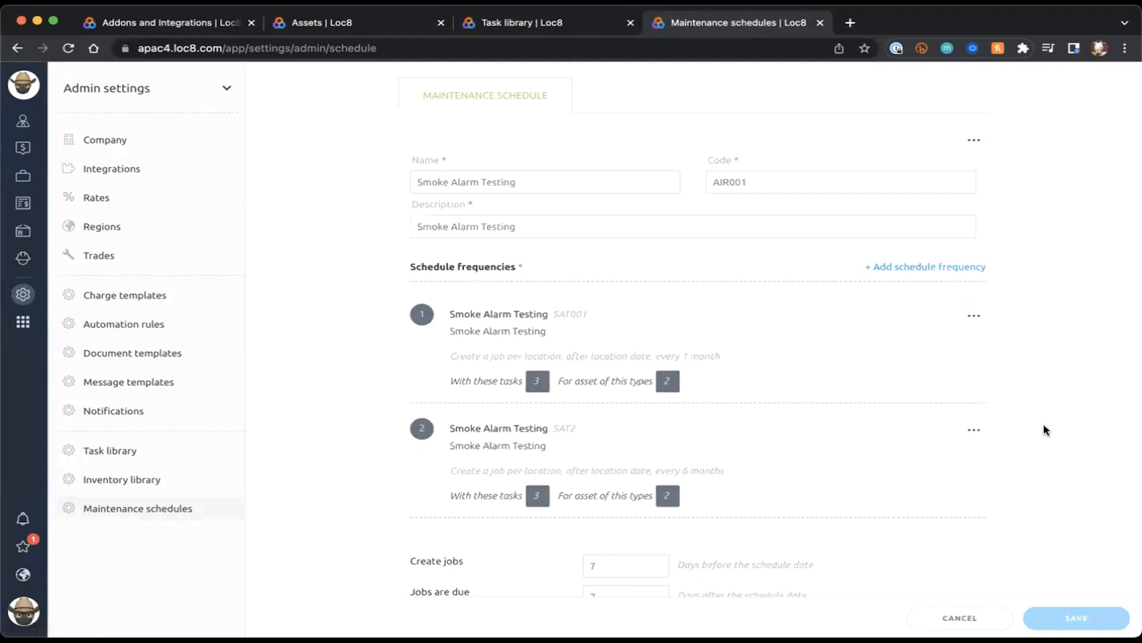
{"action": "scroll", "coordinate": [1046, 430], "scroll_direction": "down", "scroll_amount": 3}
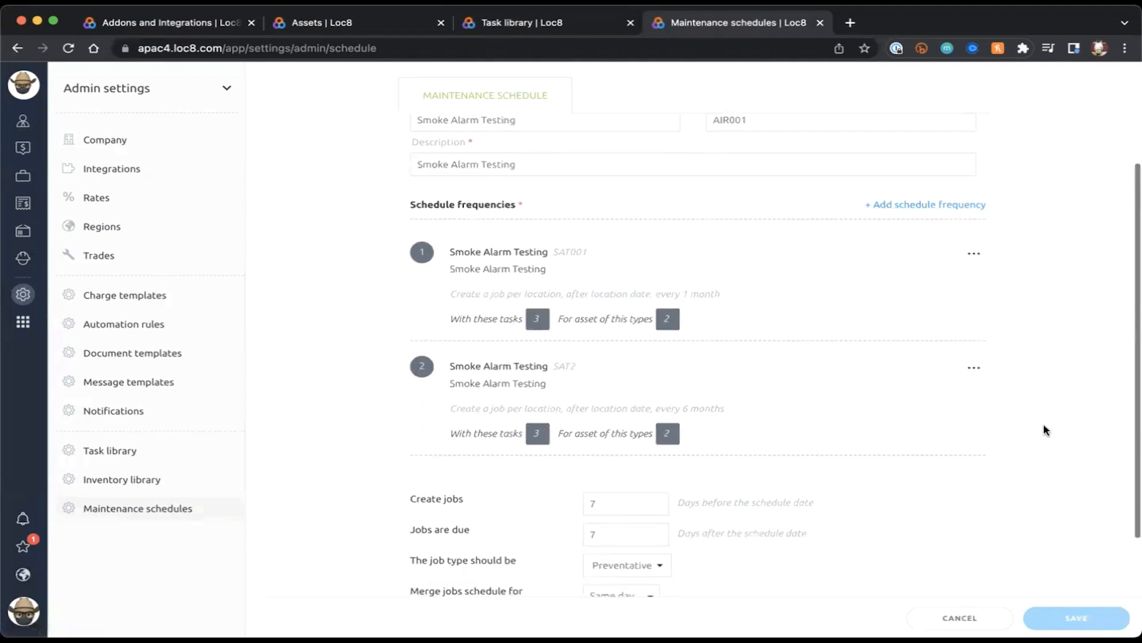
{"action": "scroll", "coordinate": [1045, 423], "scroll_direction": "up", "scroll_amount": 3}
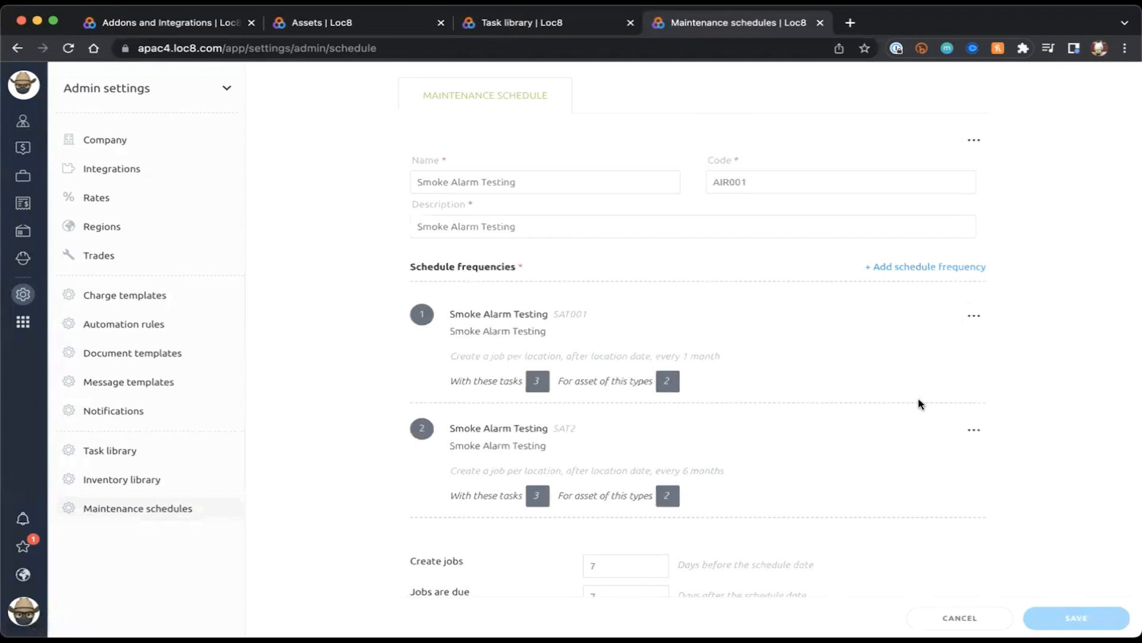
Review the Smoke Alarm Testing schedule's header details, highlighting its name and placing the cursor in the code and description fields
{"action": "scroll", "coordinate": [704, 424], "scroll_direction": "down", "scroll_amount": 3}
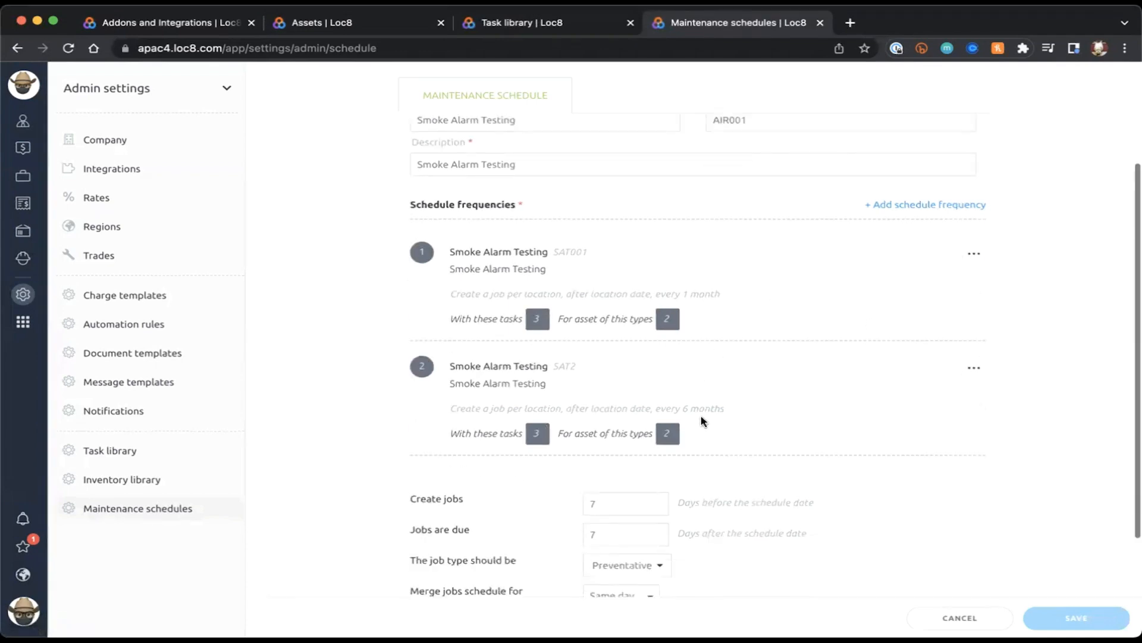
{"action": "scroll", "coordinate": [702, 420], "scroll_direction": "up", "scroll_amount": 3}
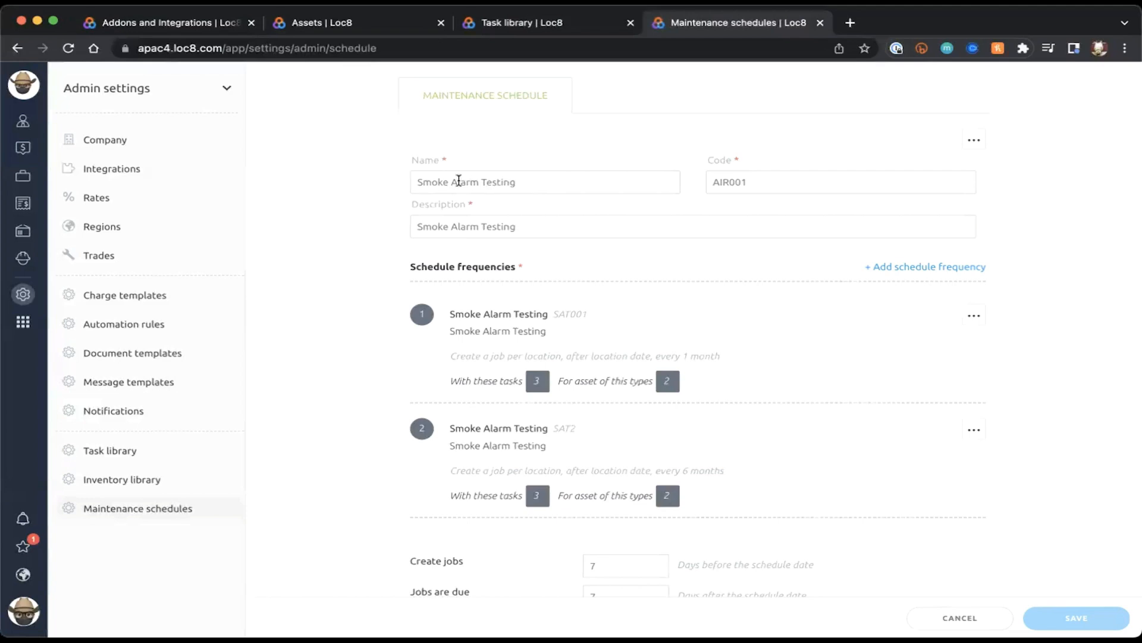
{"action": "left_click_drag", "start_coordinate": [431, 181], "coordinate": [567, 180]}
{"action": "left_click", "coordinate": [721, 180]}
{"action": "left_click", "coordinate": [581, 227]}
Highlight the repeat intervals of both frequencies and the Schedule frequencies heading, then clear the highlighting
{"action": "scroll", "coordinate": [844, 426], "scroll_direction": "down", "scroll_amount": 2}
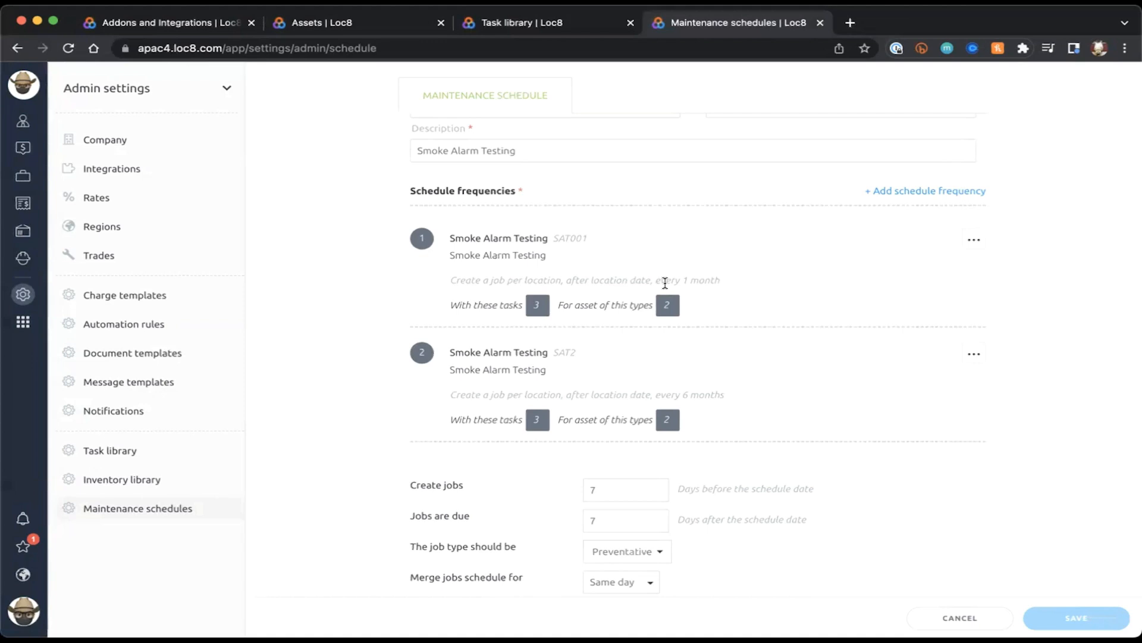
{"action": "left_click_drag", "start_coordinate": [676, 284], "coordinate": [749, 285]}
{"action": "left_click_drag", "start_coordinate": [659, 394], "coordinate": [754, 398]}
{"action": "left_click", "coordinate": [759, 397]}
{"action": "left_click_drag", "start_coordinate": [410, 190], "coordinate": [518, 190]}
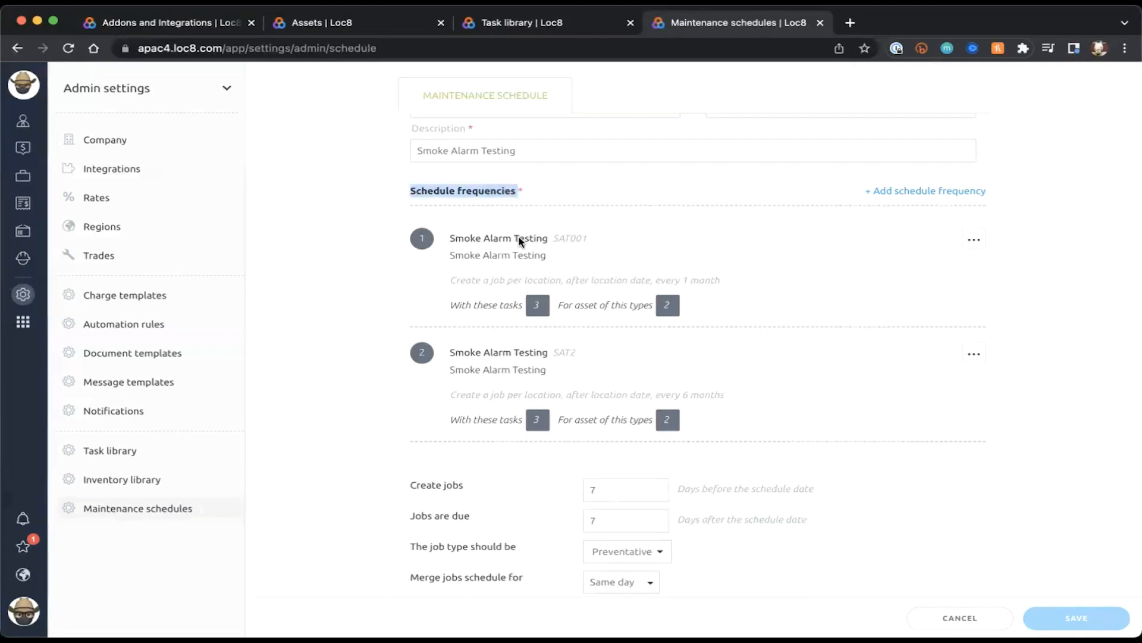
{"action": "left_click", "coordinate": [409, 336]}
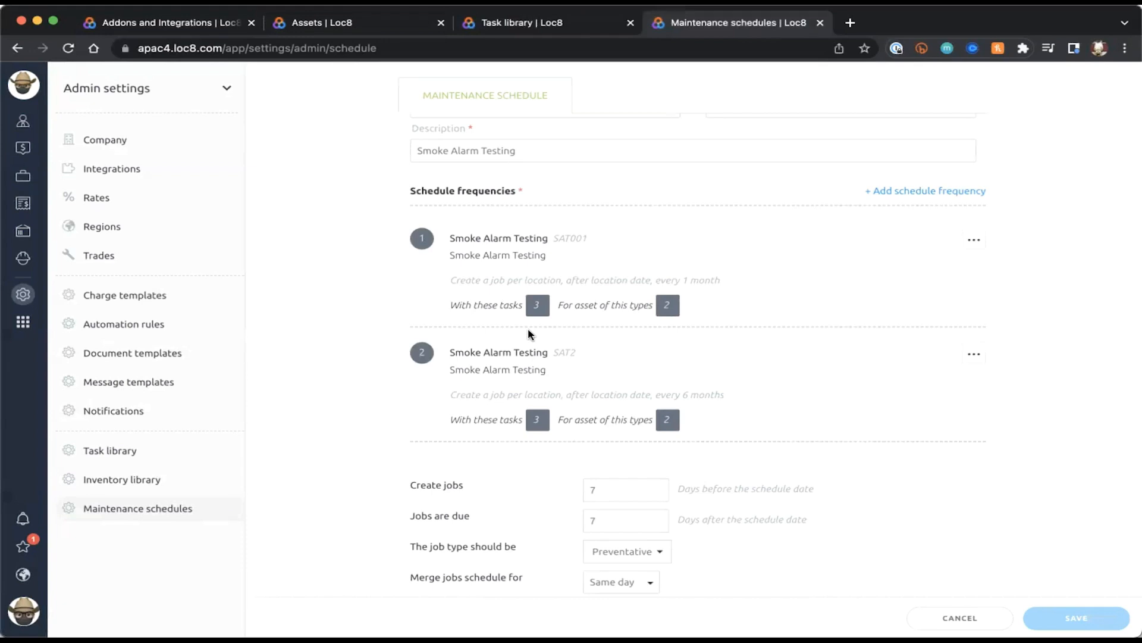
Highlight the name, code and description of the first schedule frequency one after another
{"action": "left_click_drag", "start_coordinate": [449, 238], "coordinate": [549, 236]}
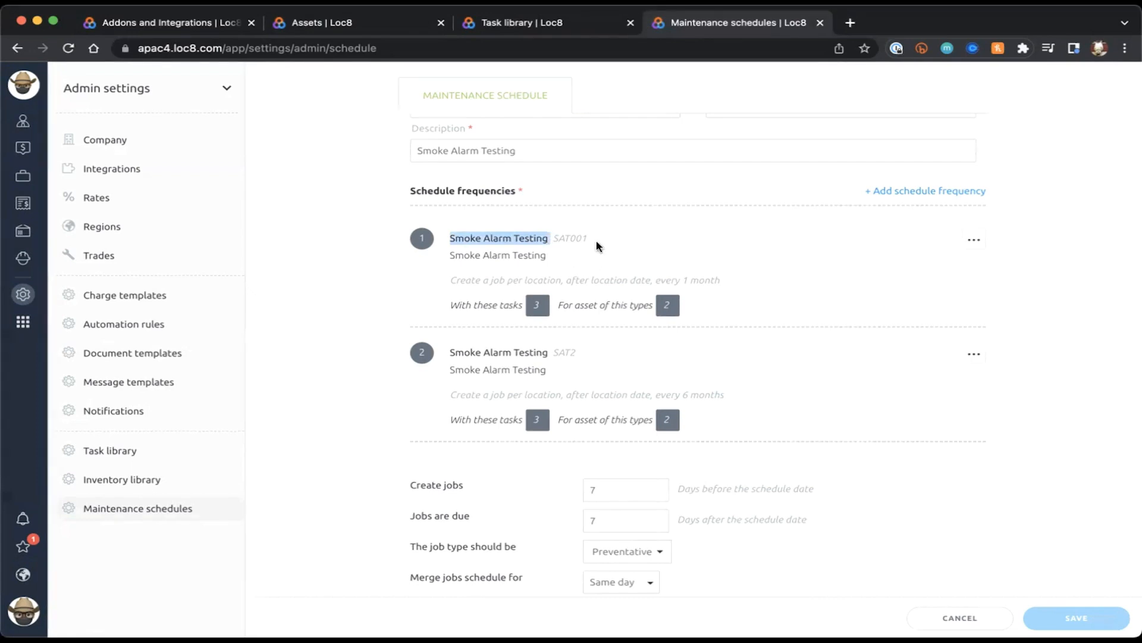
{"action": "triple_click", "coordinate": [572, 235]}
{"action": "left_click", "coordinate": [565, 237]}
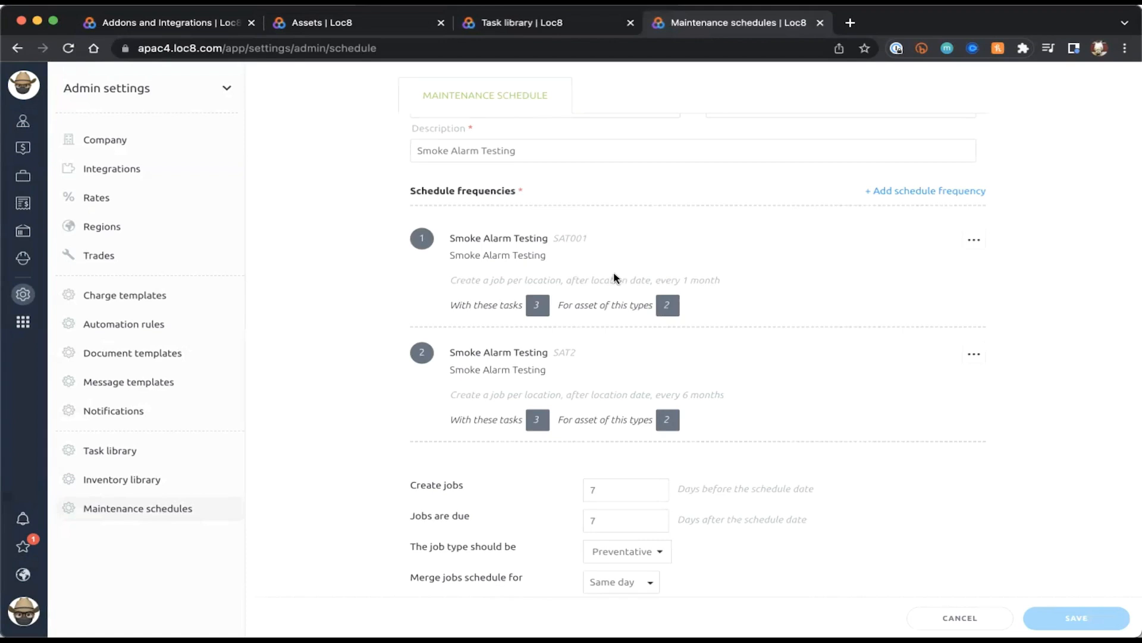
{"action": "left_click_drag", "start_coordinate": [450, 255], "coordinate": [555, 256]}
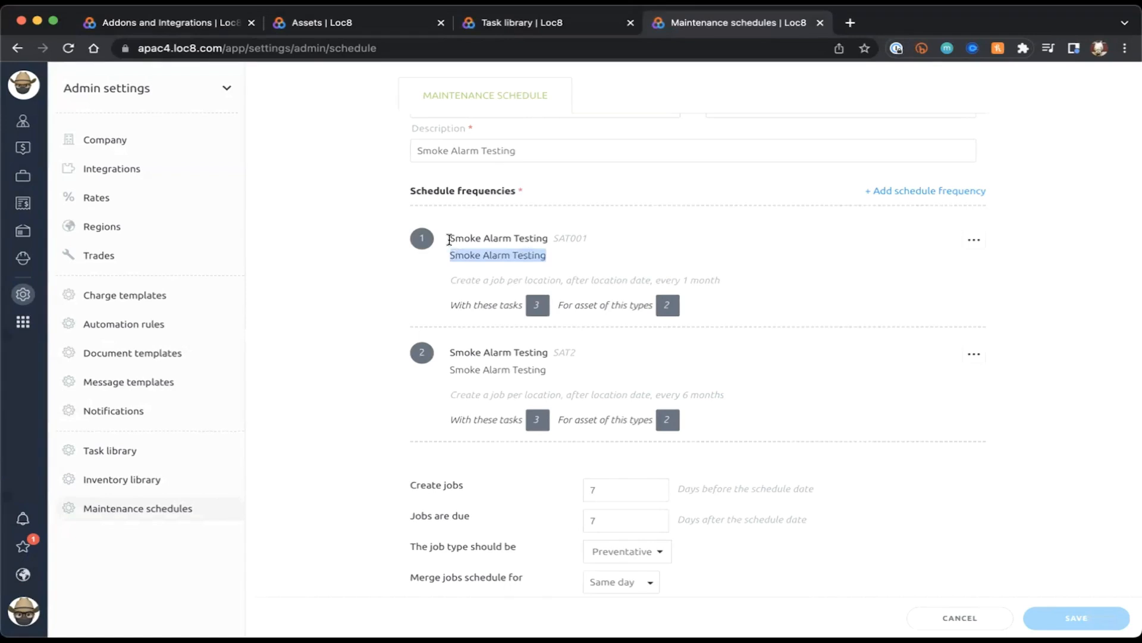
{"action": "left_click_drag", "start_coordinate": [450, 238], "coordinate": [553, 238]}
{"action": "left_click_drag", "start_coordinate": [451, 254], "coordinate": [592, 238]}
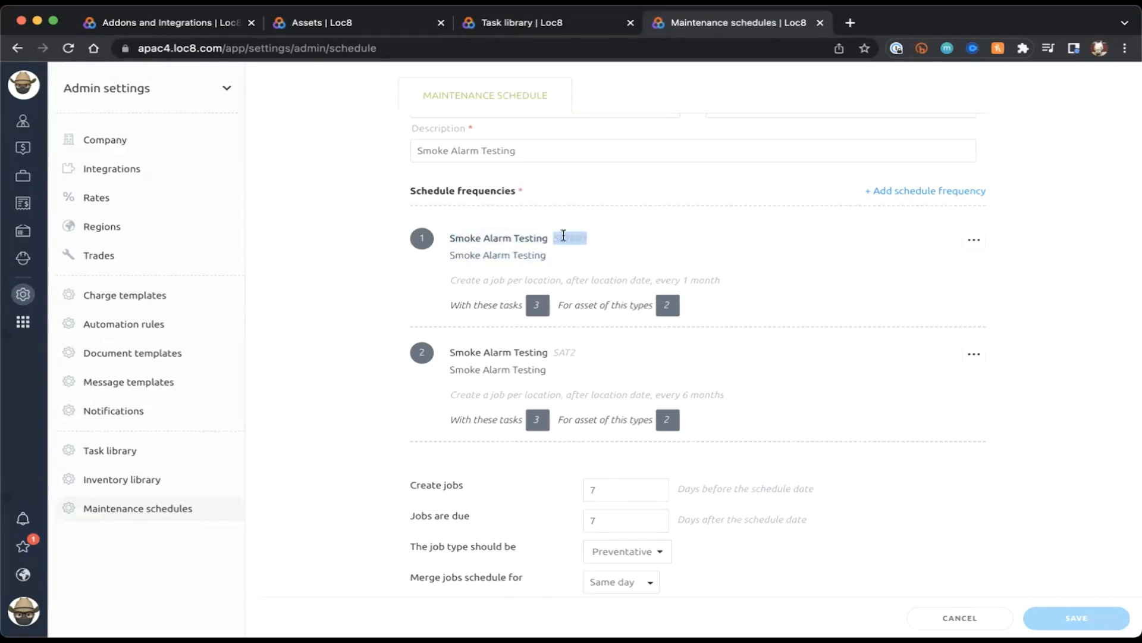
{"action": "scroll", "coordinate": [563, 235], "scroll_direction": "up", "scroll_amount": 2}
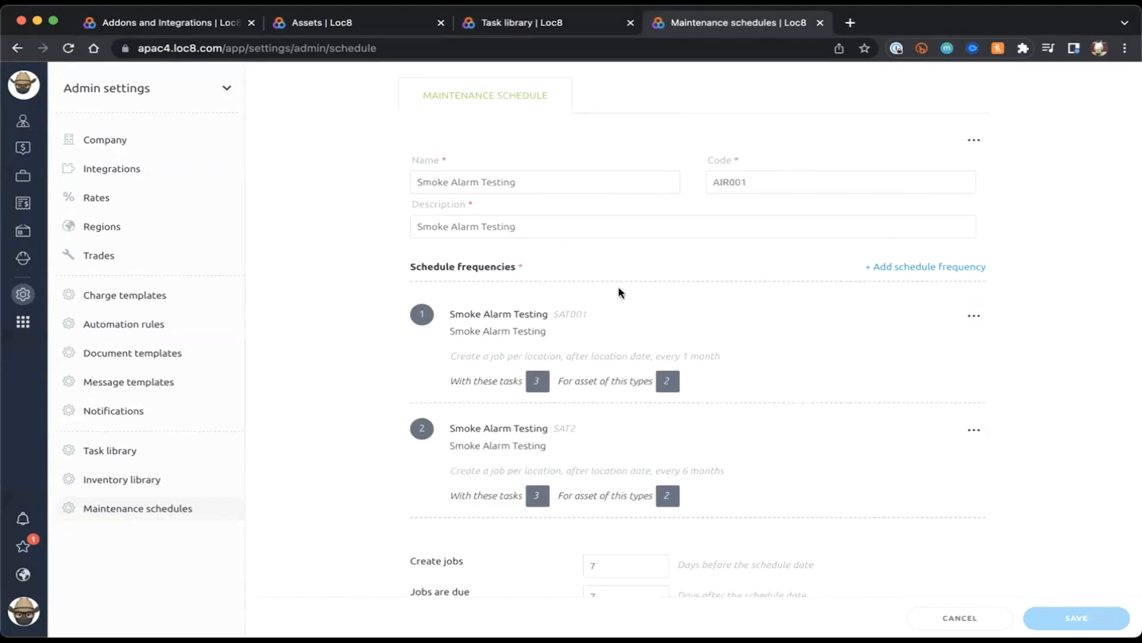
Examine the first frequency's job creation rule, highlighting its opening words and its monthly interval
{"action": "scroll", "coordinate": [614, 351], "scroll_direction": "down", "scroll_amount": 3}
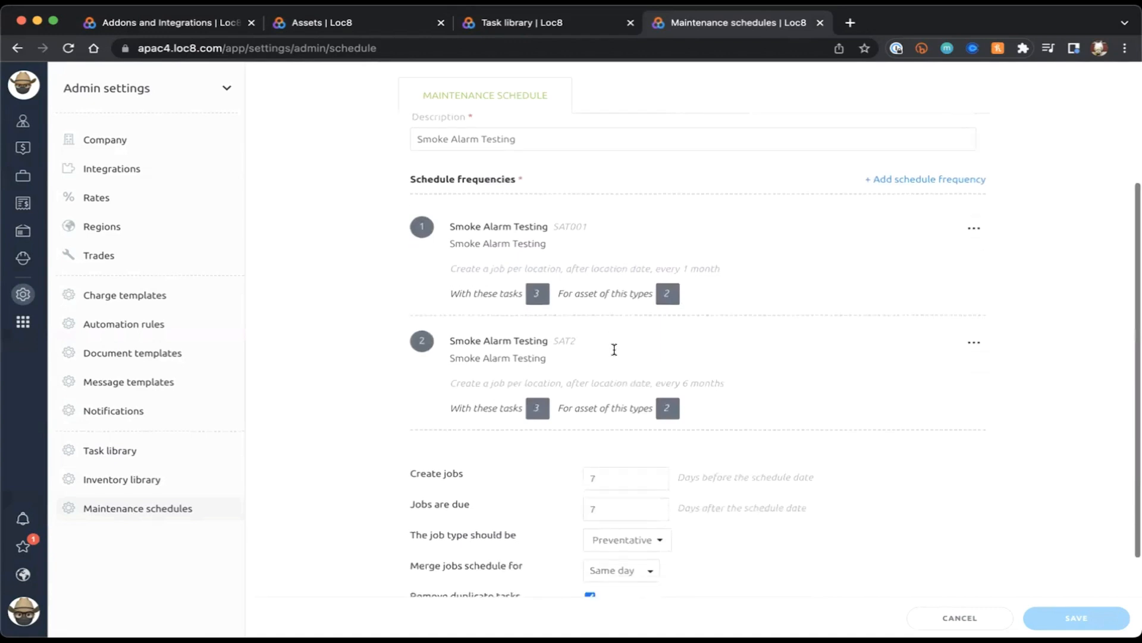
{"action": "scroll", "coordinate": [615, 352], "scroll_direction": "down", "scroll_amount": 1}
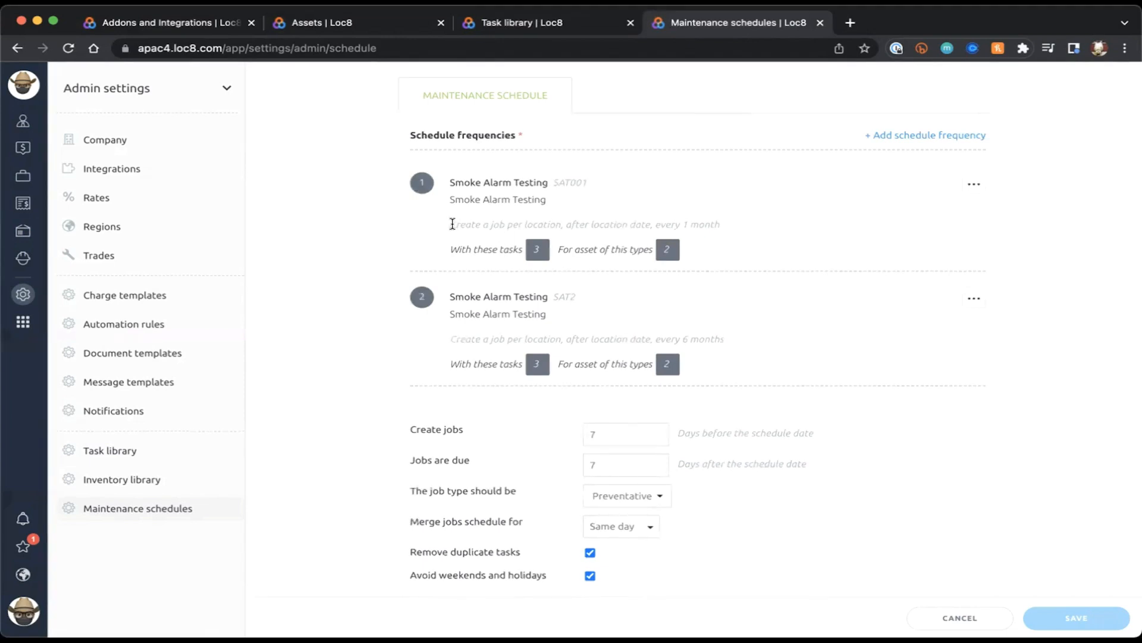
{"action": "left_click_drag", "start_coordinate": [453, 223], "coordinate": [562, 222]}
{"action": "left_click", "coordinate": [528, 222]}
{"action": "left_click_drag", "start_coordinate": [651, 225], "coordinate": [729, 226]}
{"action": "left_click", "coordinate": [729, 226]}
View the tasks and the asset types attached to the first schedule frequency, then close the lists
{"action": "left_click", "coordinate": [536, 250]}
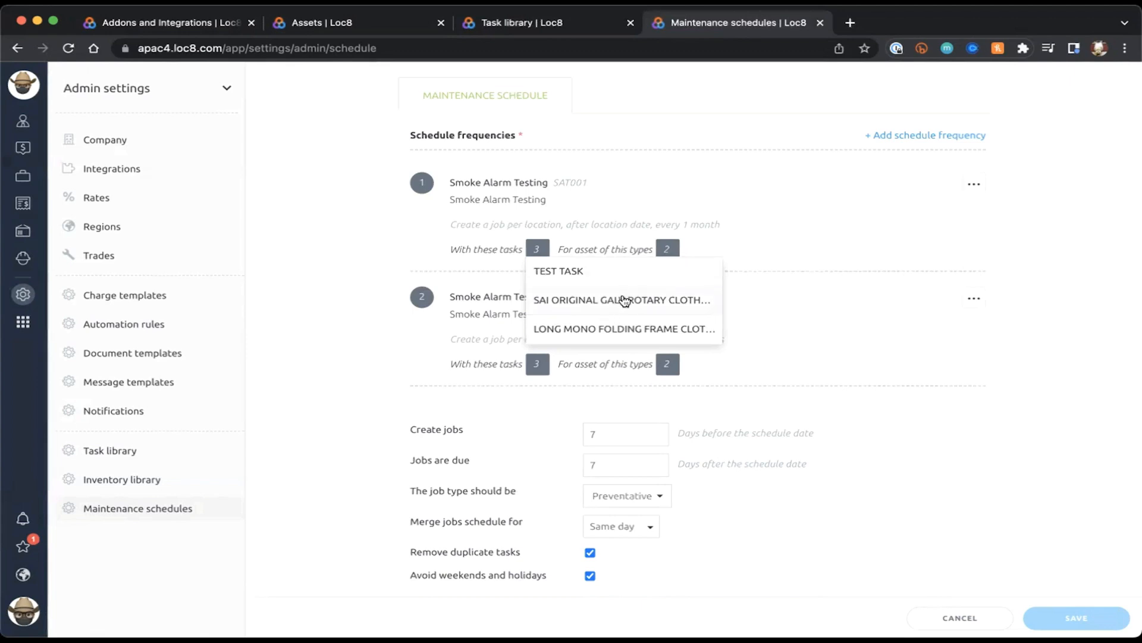
{"action": "mouse_move", "coordinate": [541, 244]}
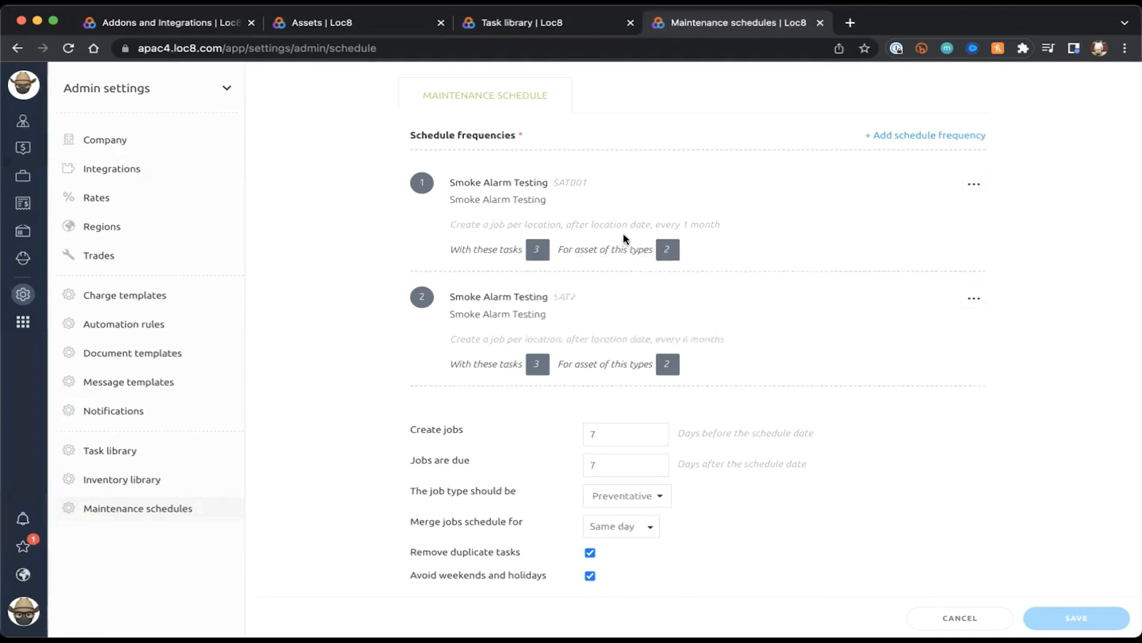
{"action": "left_click", "coordinate": [668, 250]}
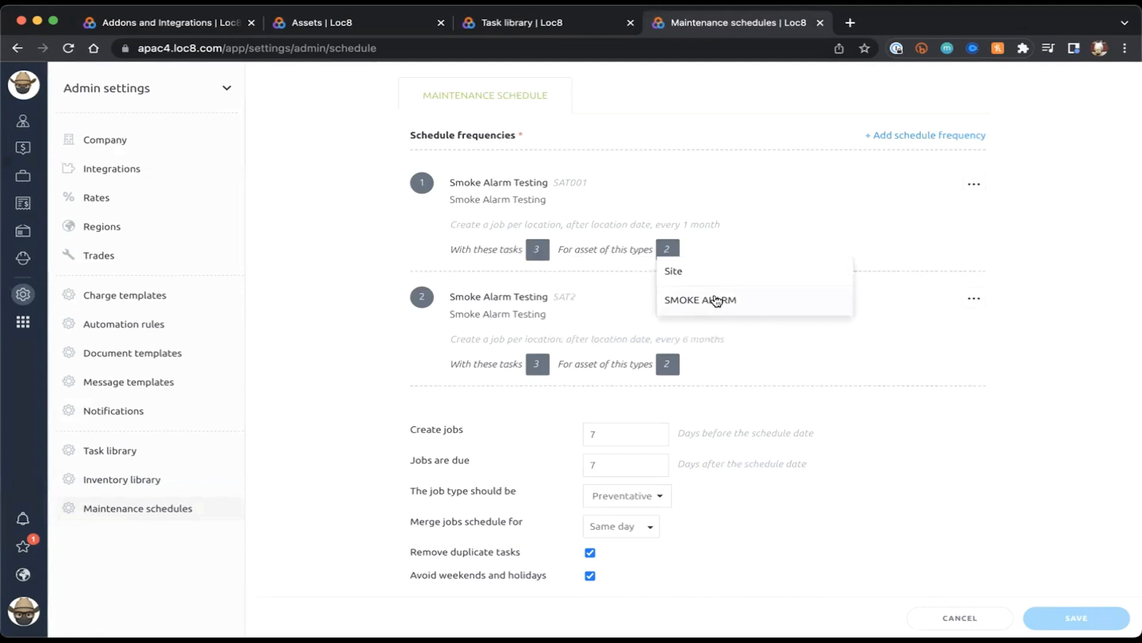
{"action": "left_click", "coordinate": [673, 198]}
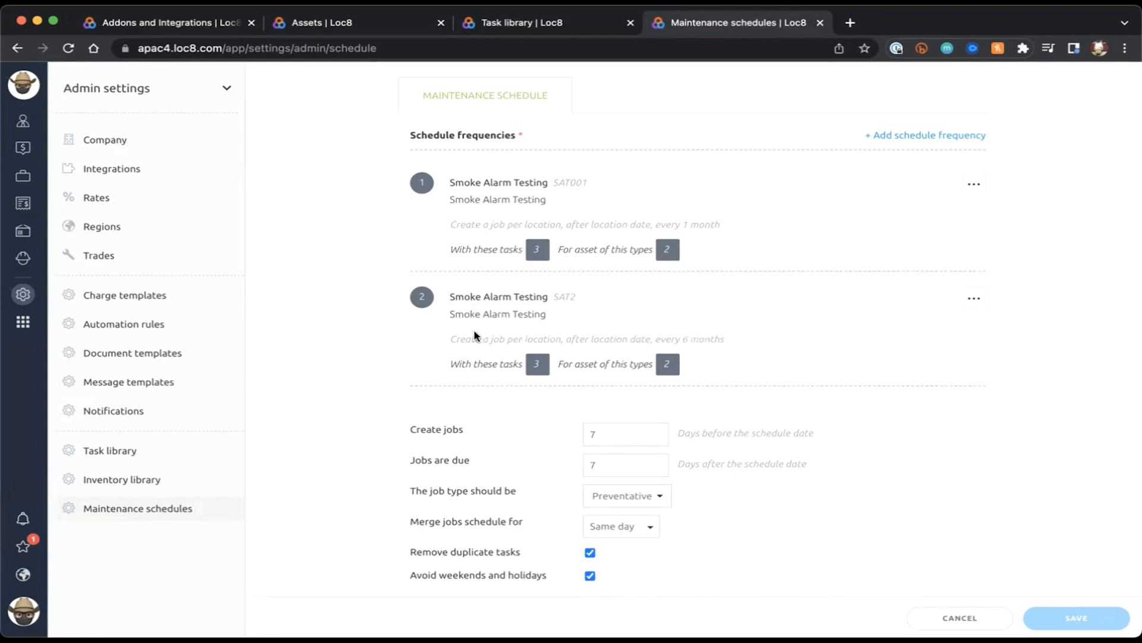
Highlight the second frequency's job creation rule and view its attached tasks and asset types
{"action": "left_click_drag", "start_coordinate": [450, 337], "coordinate": [745, 339]}
{"action": "left_click", "coordinate": [582, 340]}
{"action": "left_click", "coordinate": [665, 337]}
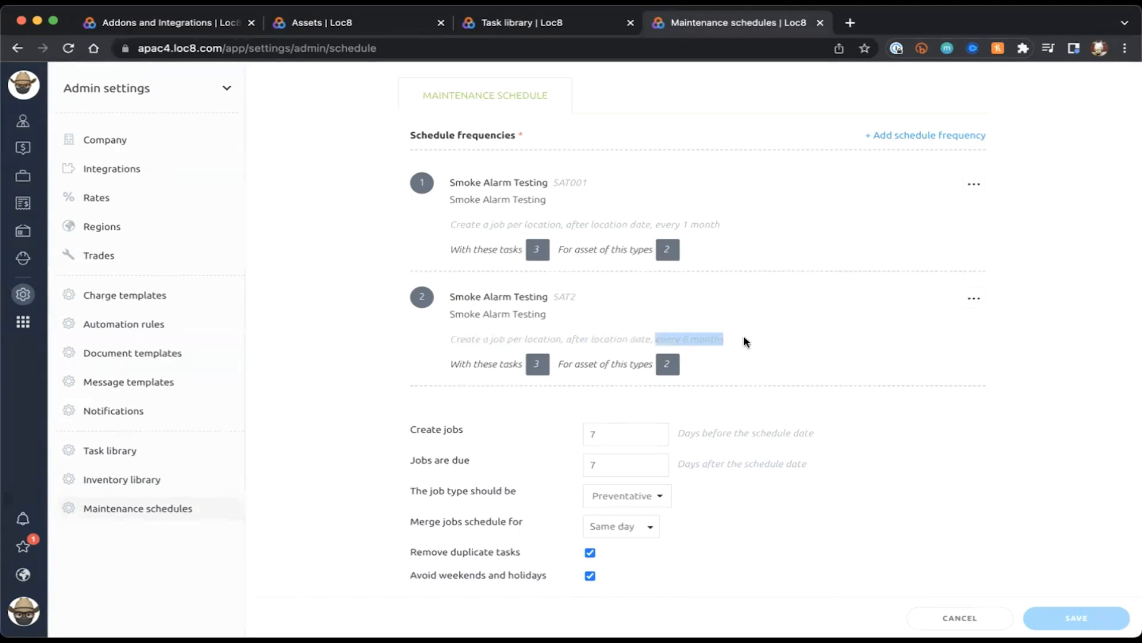
{"action": "left_click", "coordinate": [534, 367]}
{"action": "left_click", "coordinate": [669, 364]}
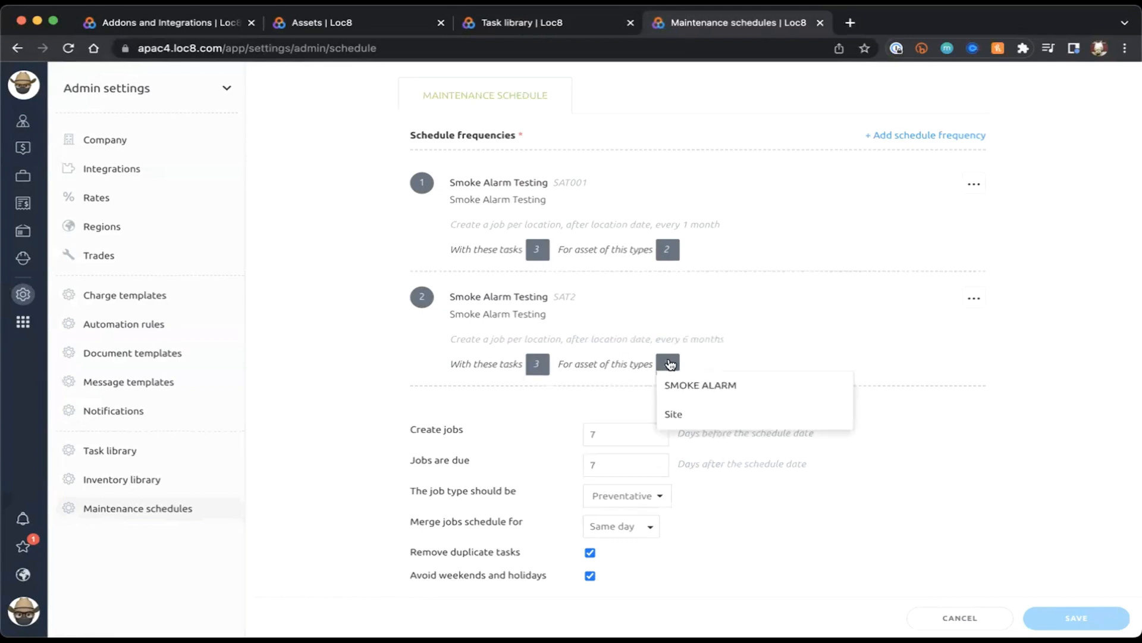
{"action": "left_click", "coordinate": [639, 324]}
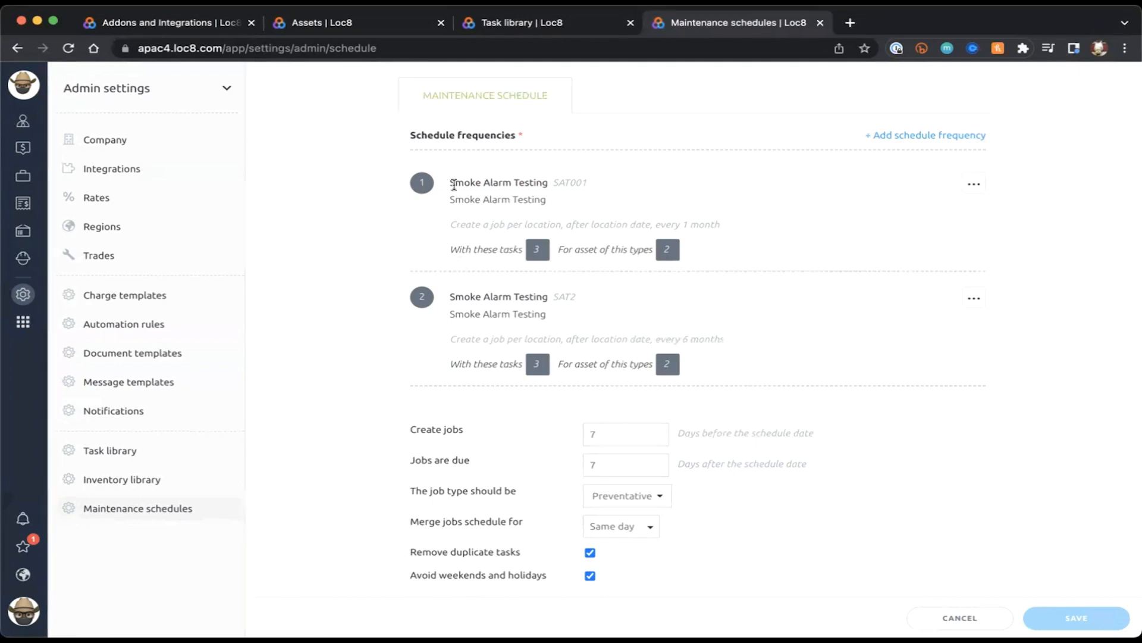
Go over the first frequency again, highlighting its name, description and job creation rule, then clear the highlighting
{"action": "left_click_drag", "start_coordinate": [456, 184], "coordinate": [528, 182]}
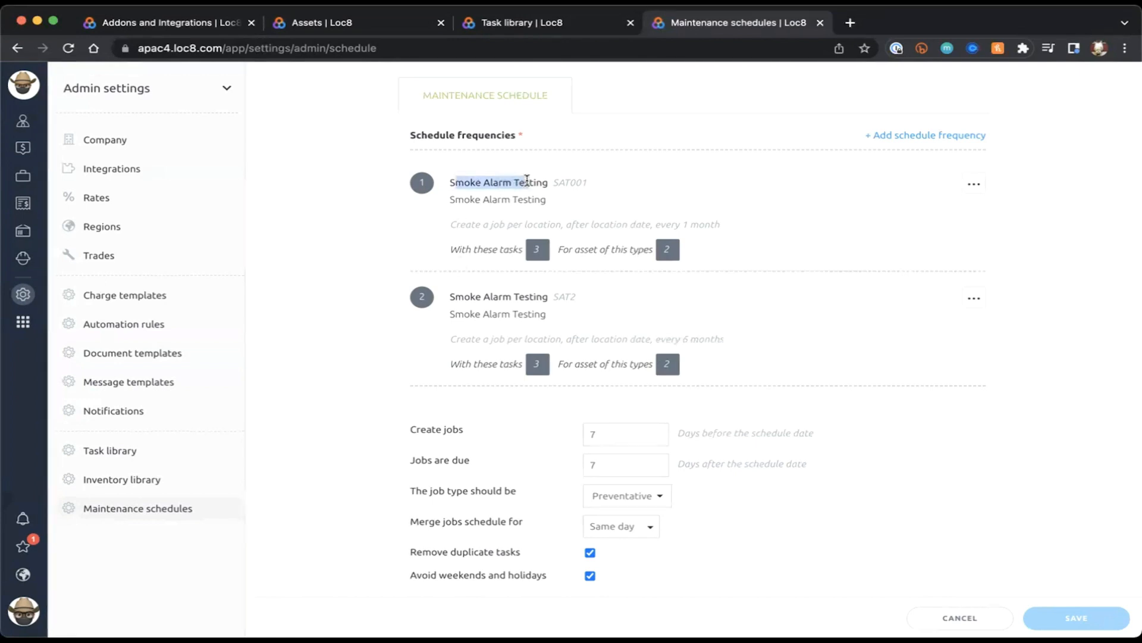
{"action": "left_click_drag", "start_coordinate": [450, 203], "coordinate": [549, 204]}
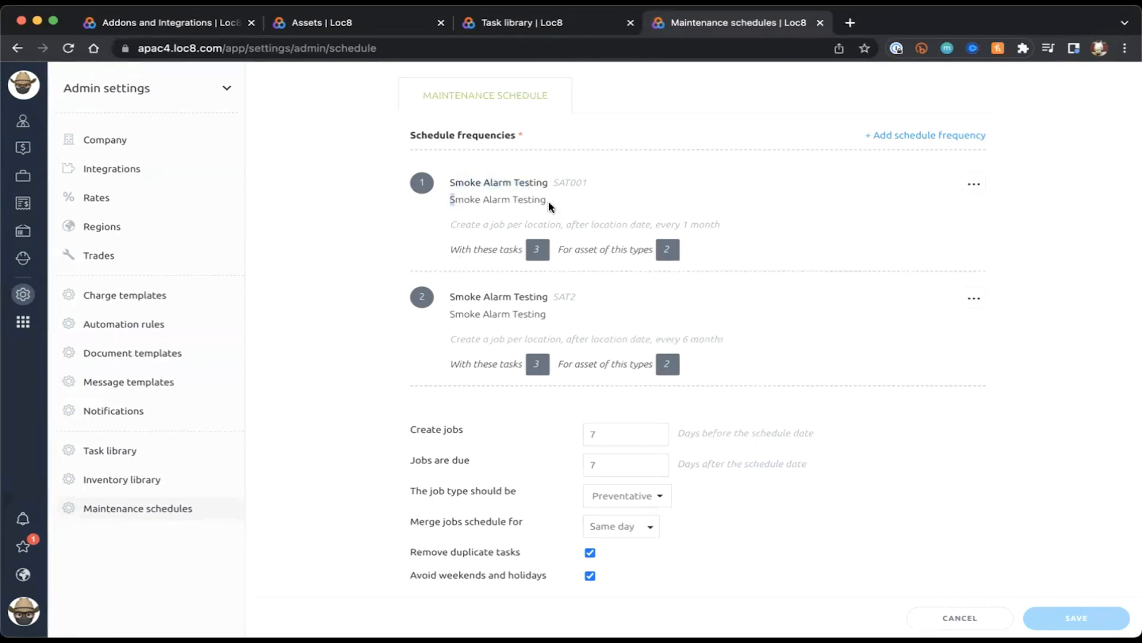
{"action": "double_click", "coordinate": [593, 185]}
{"action": "left_click", "coordinate": [584, 285]}
{"action": "scroll", "coordinate": [643, 420], "scroll_direction": "down", "scroll_amount": 1}
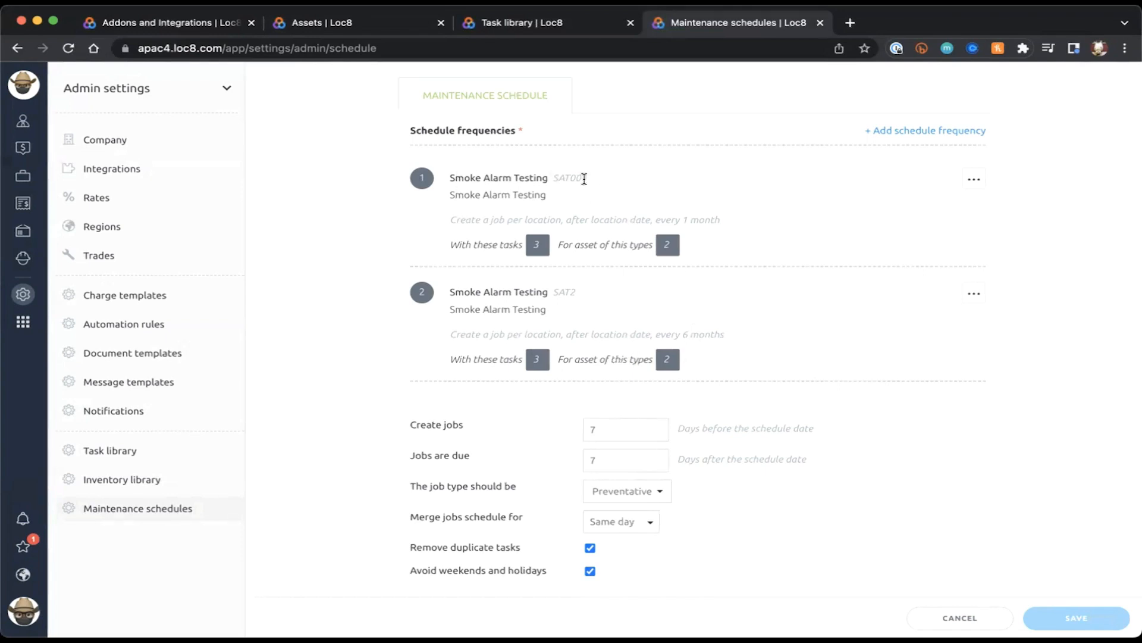
{"action": "left_click_drag", "start_coordinate": [490, 221], "coordinate": [744, 226]}
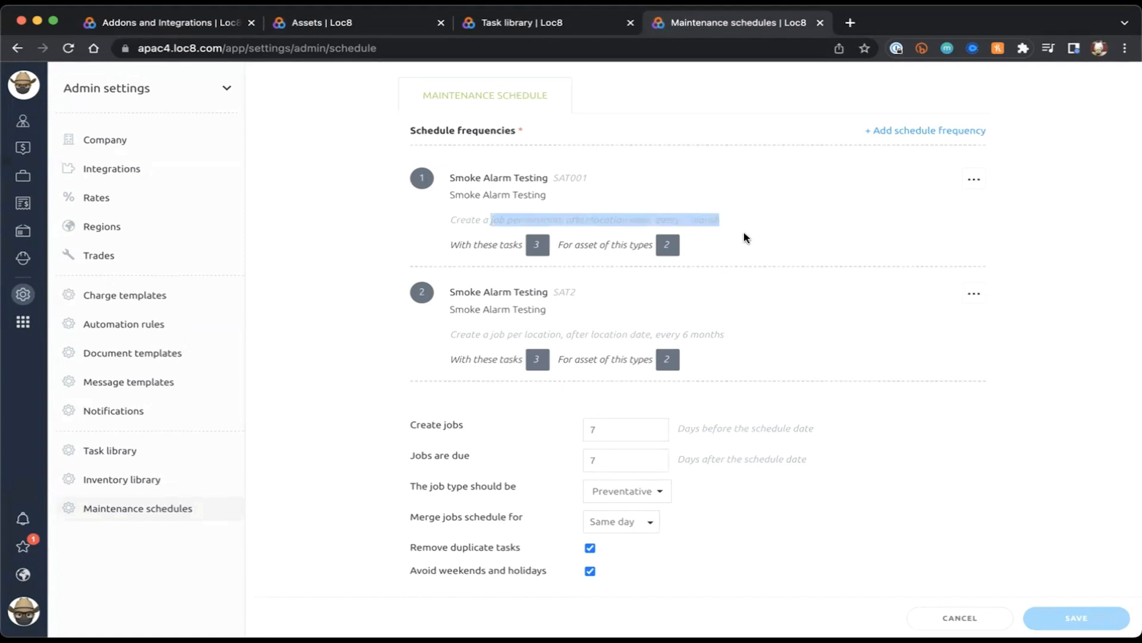
{"action": "left_click", "coordinate": [744, 237]}
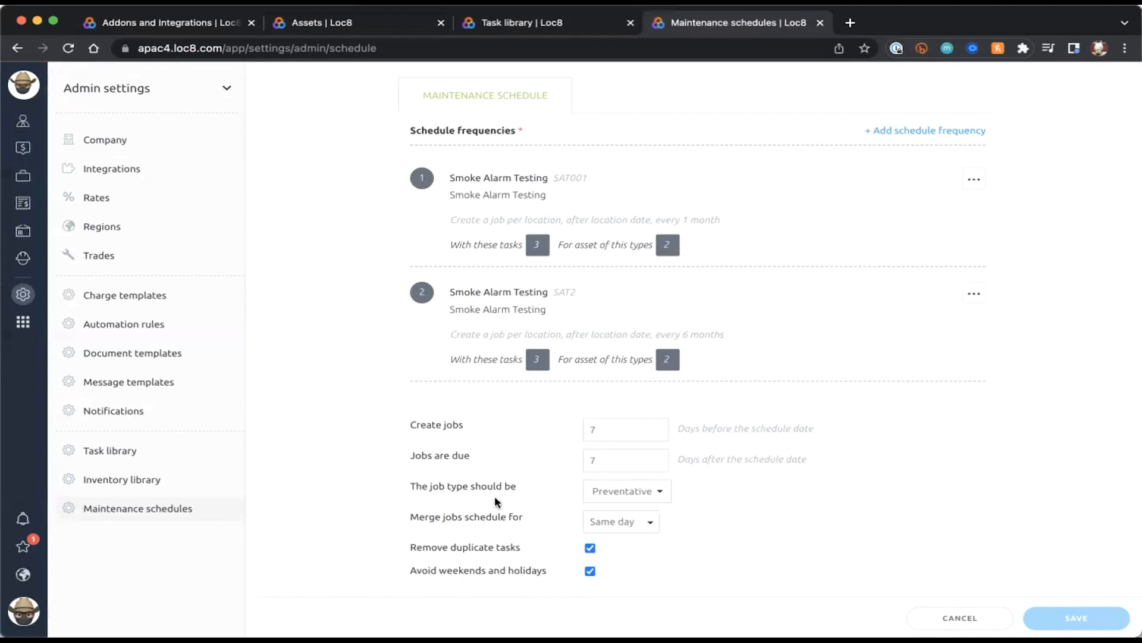
Examine the Create jobs setting, highlighting its "Days before the schedule date" label
{"action": "left_click", "coordinate": [609, 433]}
{"action": "left_click_drag", "start_coordinate": [679, 428], "coordinate": [851, 444]}
{"action": "left_click", "coordinate": [853, 443]}
Set the schedule's jobs to be due 30 days after the schedule date
{"action": "left_click", "coordinate": [631, 465]}
{"action": "left_click", "coordinate": [604, 430]}
{"action": "left_click", "coordinate": [607, 461]}
{"action": "key", "text": "BackSpace"}
{"action": "type", "text": "30"}
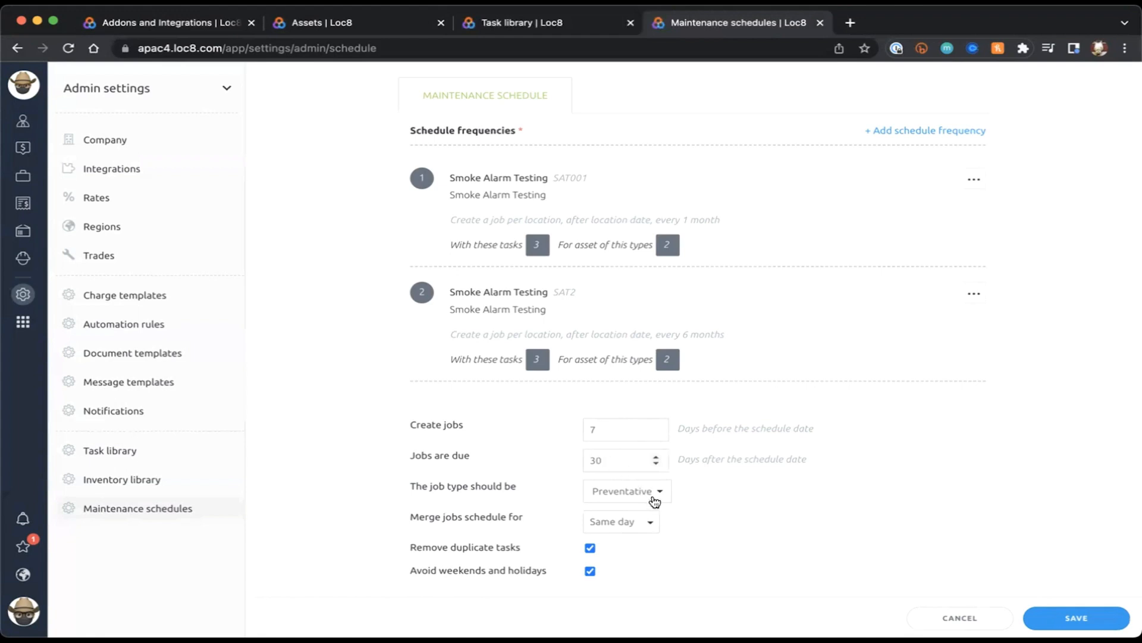
Examine the job types available for the schedule's jobs and close the list without choosing a different type
{"action": "left_click", "coordinate": [655, 502]}
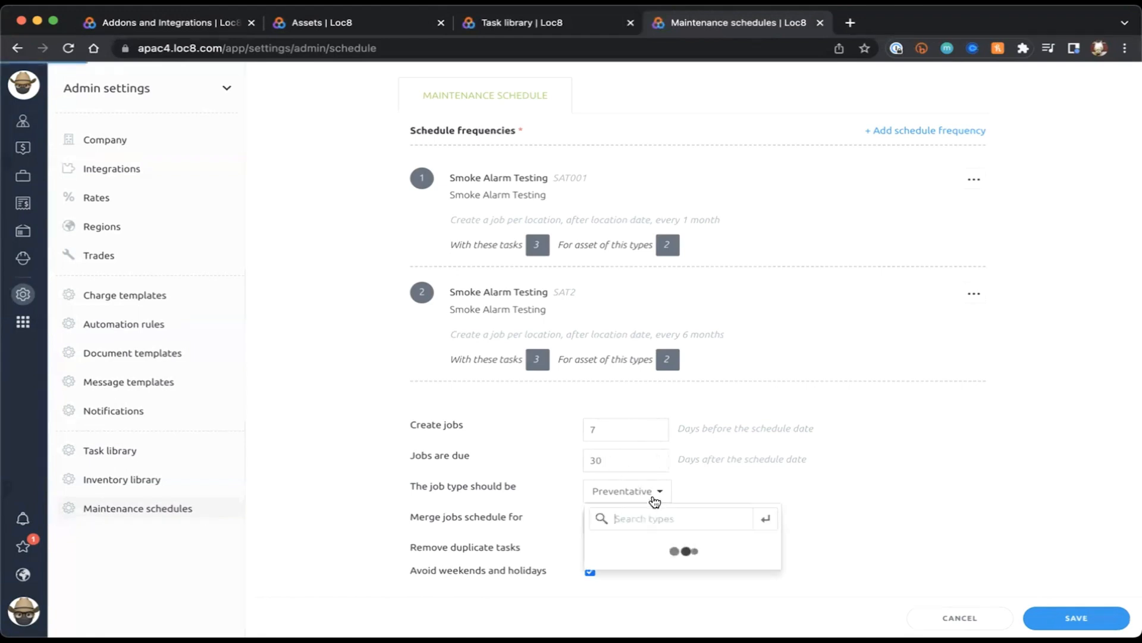
{"action": "scroll", "coordinate": [676, 461], "scroll_direction": "down", "scroll_amount": 4}
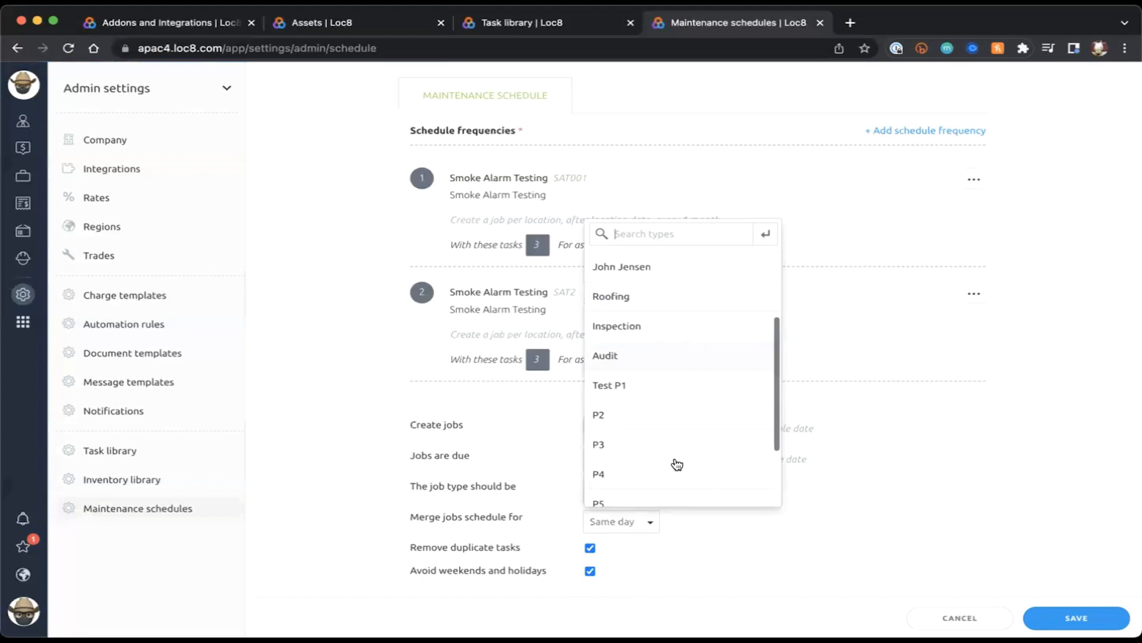
{"action": "scroll", "coordinate": [676, 462], "scroll_direction": "up", "scroll_amount": 4}
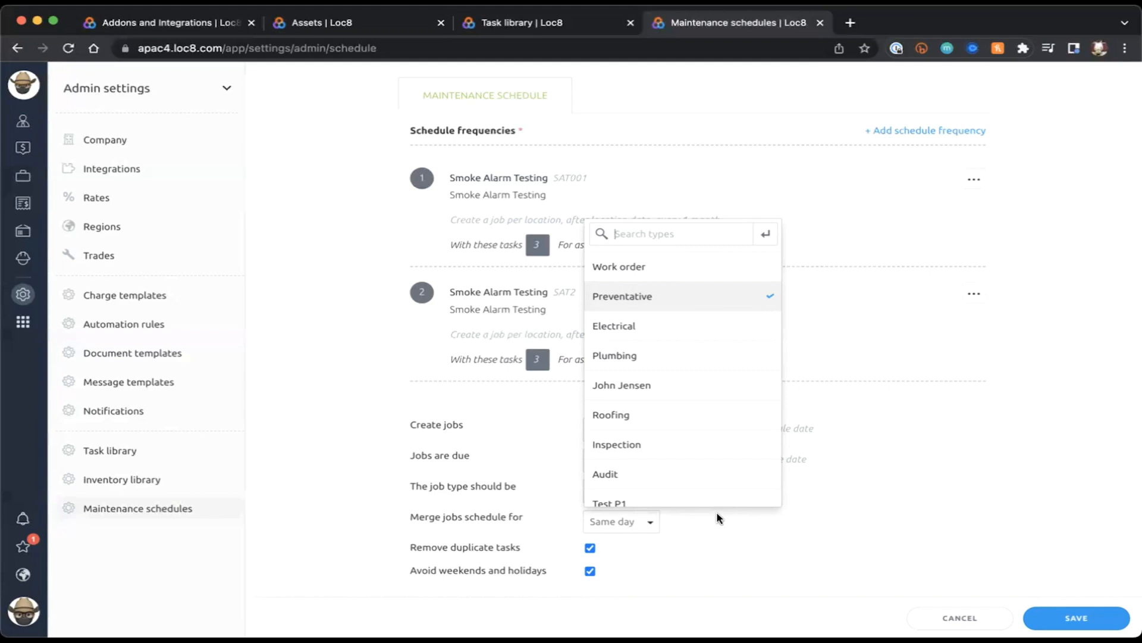
{"action": "scroll", "coordinate": [661, 424], "scroll_direction": "down", "scroll_amount": 5}
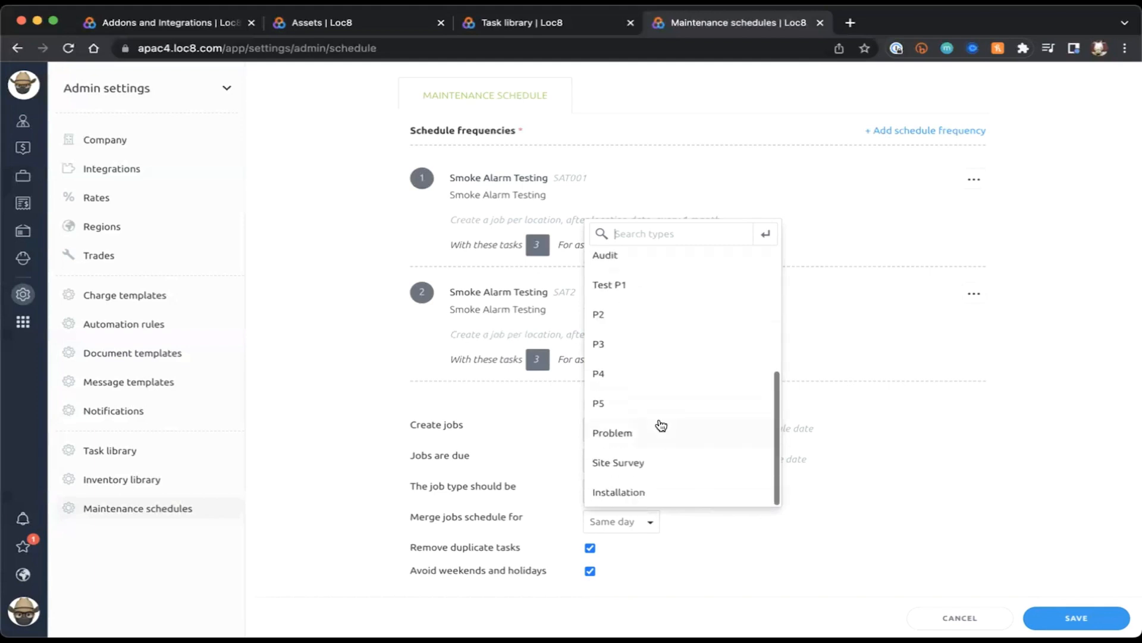
{"action": "scroll", "coordinate": [661, 424], "scroll_direction": "up", "scroll_amount": 5}
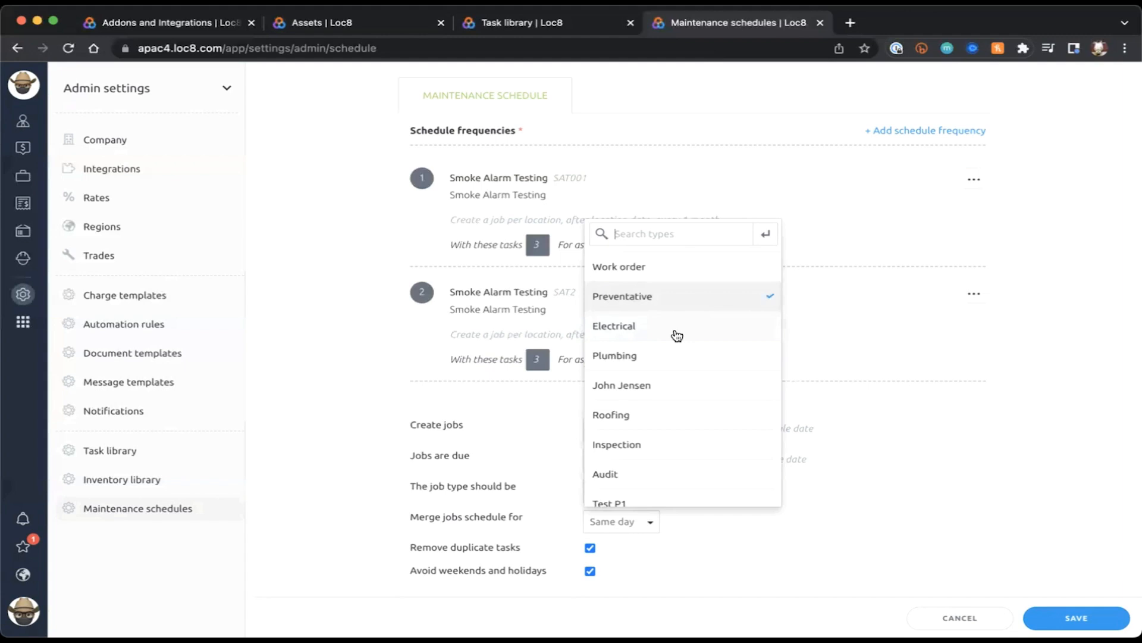
{"action": "scroll", "coordinate": [678, 336], "scroll_direction": "down", "scroll_amount": 4}
{"action": "scroll", "coordinate": [677, 336], "scroll_direction": "up", "scroll_amount": 4}
{"action": "scroll", "coordinate": [677, 337], "scroll_direction": "down", "scroll_amount": 4}
{"action": "scroll", "coordinate": [690, 357], "scroll_direction": "up", "scroll_amount": 4}
{"action": "left_click", "coordinate": [839, 536]}
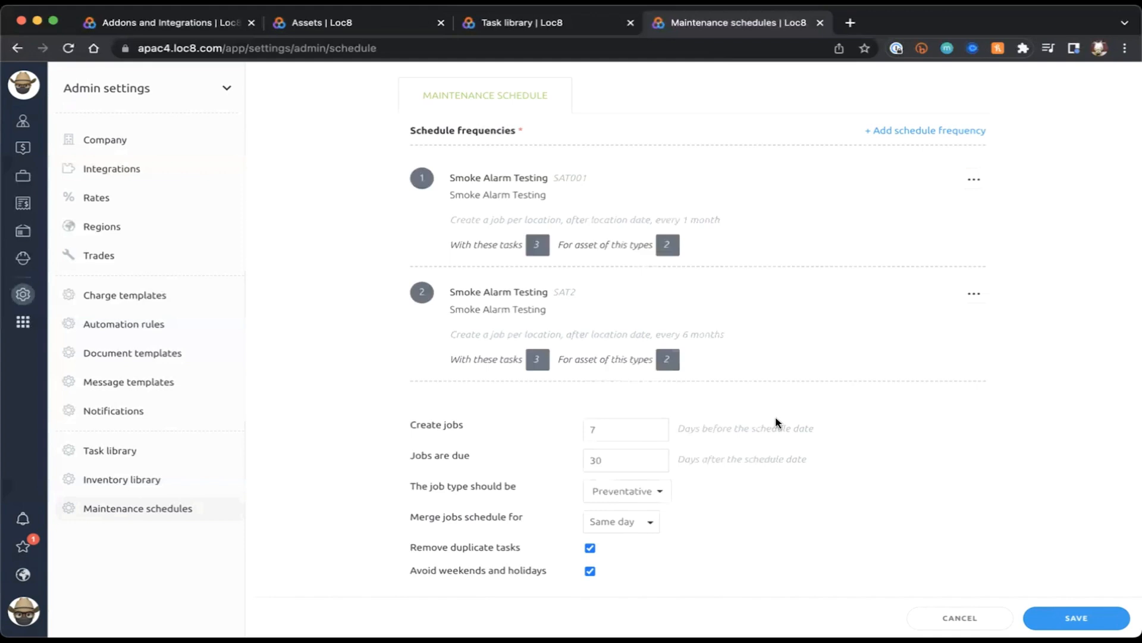
Leave the schedule without saving the changes and open the locations of the Smoke Alarm Testing schedule
{"action": "scroll", "coordinate": [776, 423], "scroll_direction": "up", "scroll_amount": 3}
{"action": "scroll", "coordinate": [777, 422], "scroll_direction": "down", "scroll_amount": 3}
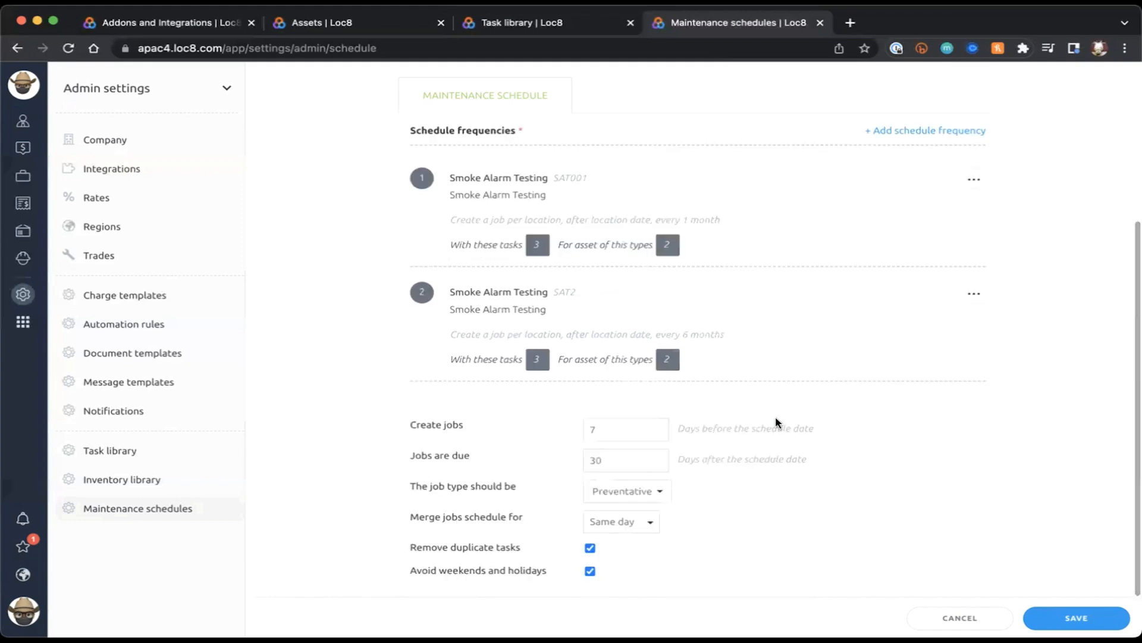
{"action": "left_click", "coordinate": [957, 617]}
{"action": "left_click", "coordinate": [473, 429]}
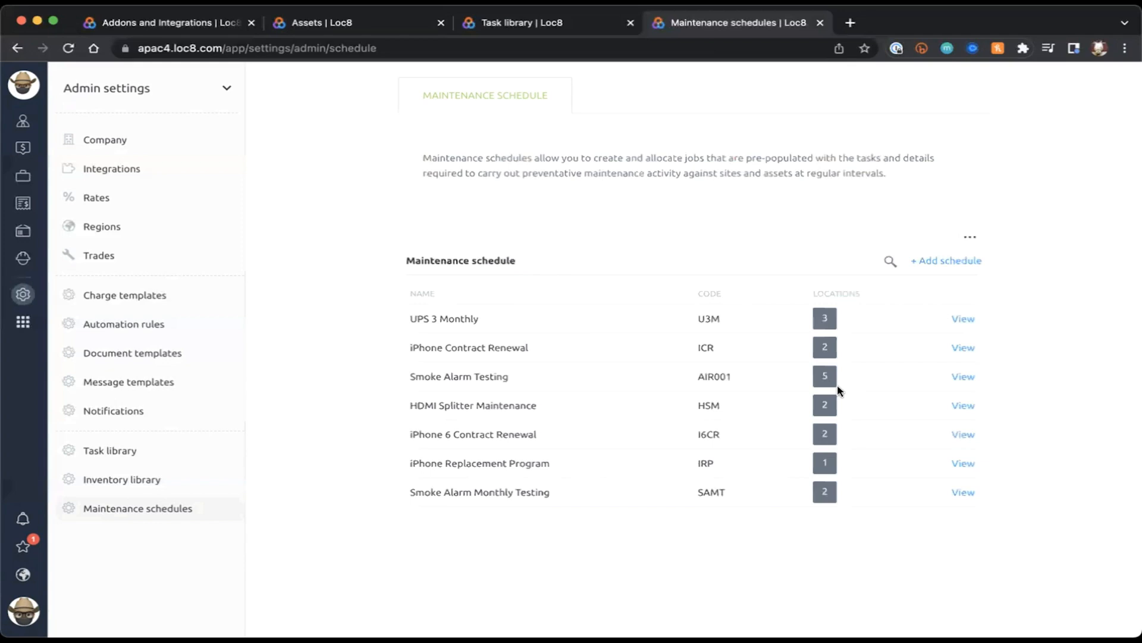
{"action": "left_click", "coordinate": [824, 375]}
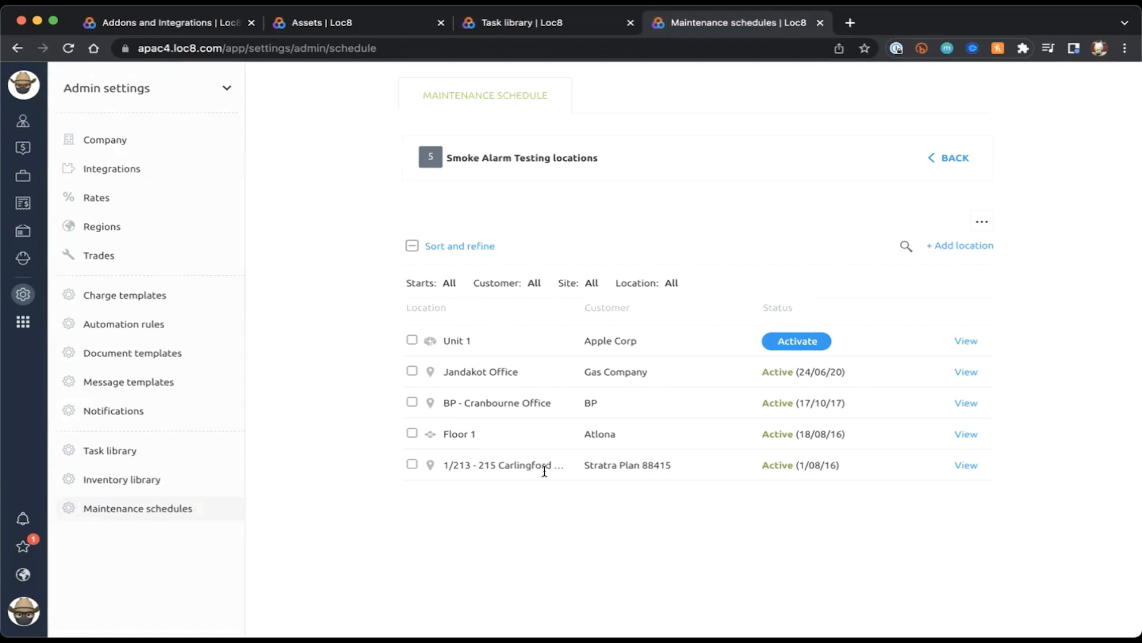
Highlight the last listed location and the Floor 1 location, then clear the highlighting
{"action": "left_click_drag", "start_coordinate": [486, 467], "coordinate": [531, 467]}
{"action": "left_click", "coordinate": [476, 467]}
{"action": "left_click_drag", "start_coordinate": [438, 434], "coordinate": [476, 436]}
{"action": "left_click", "coordinate": [476, 436]}
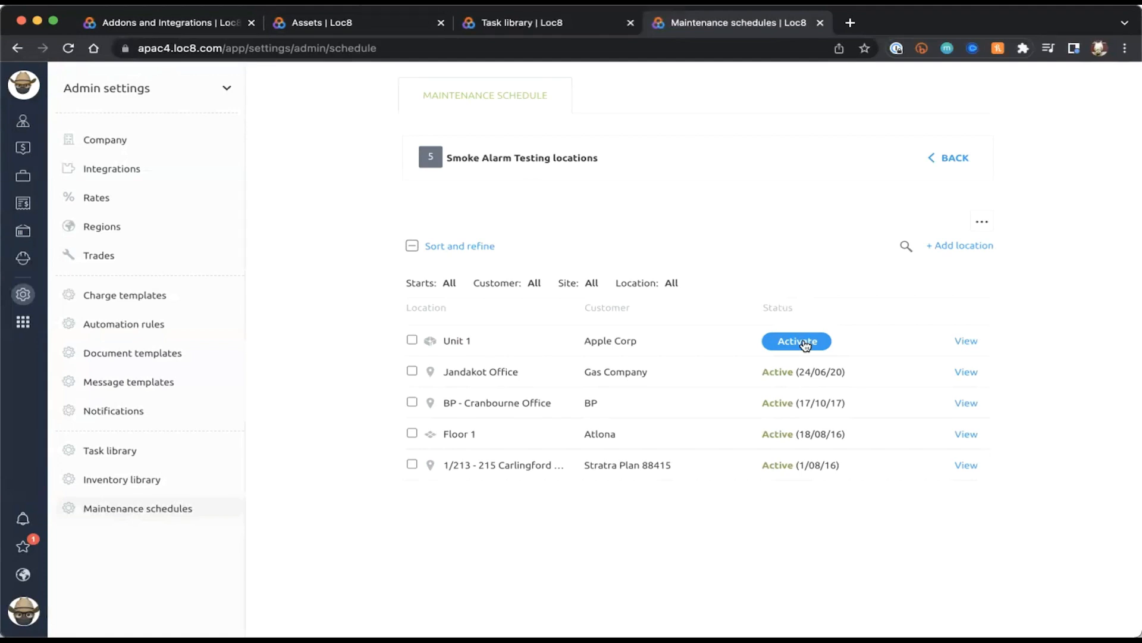
Activate the Smoke Alarm Testing schedule for the Unit 1 location from 18 November 2022
{"action": "left_click", "coordinate": [805, 343]}
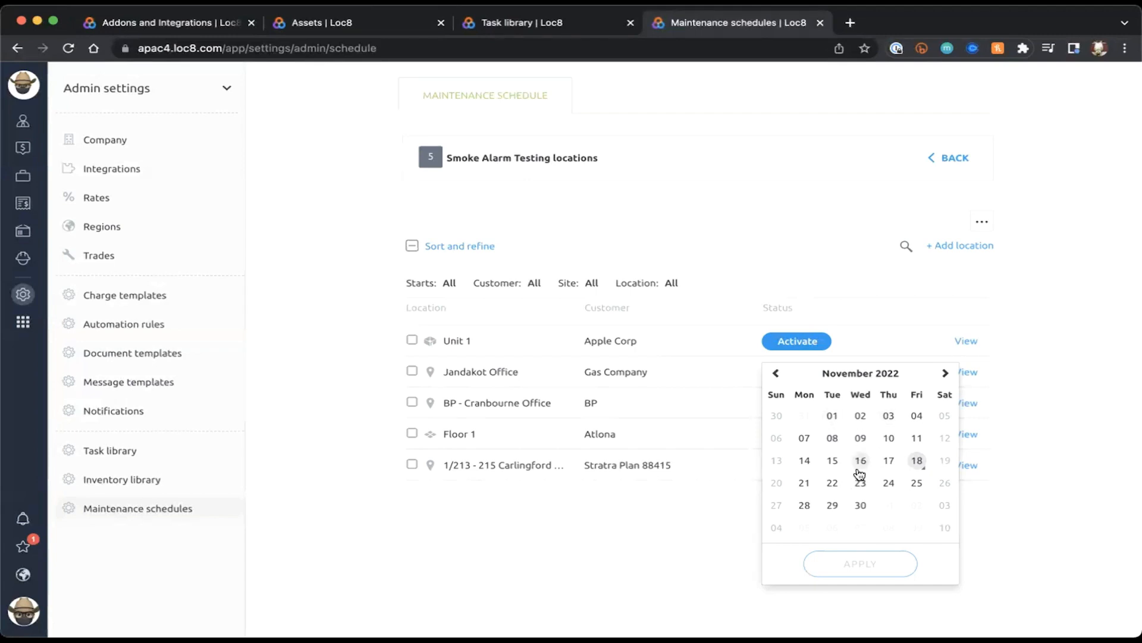
{"action": "left_click", "coordinate": [917, 462]}
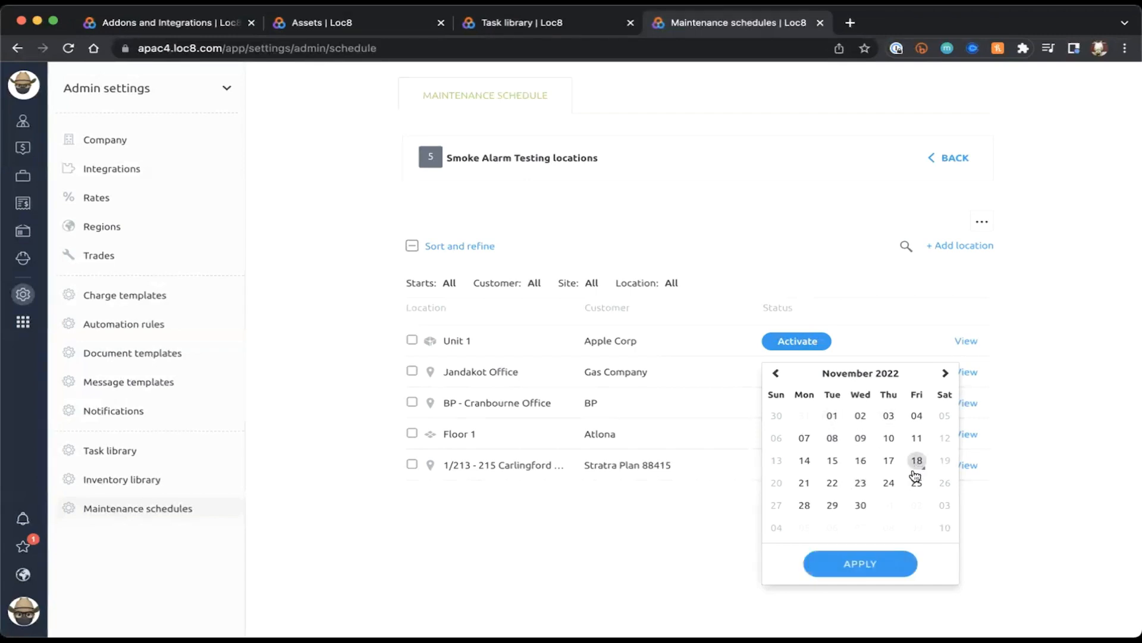
{"action": "left_click", "coordinate": [855, 563]}
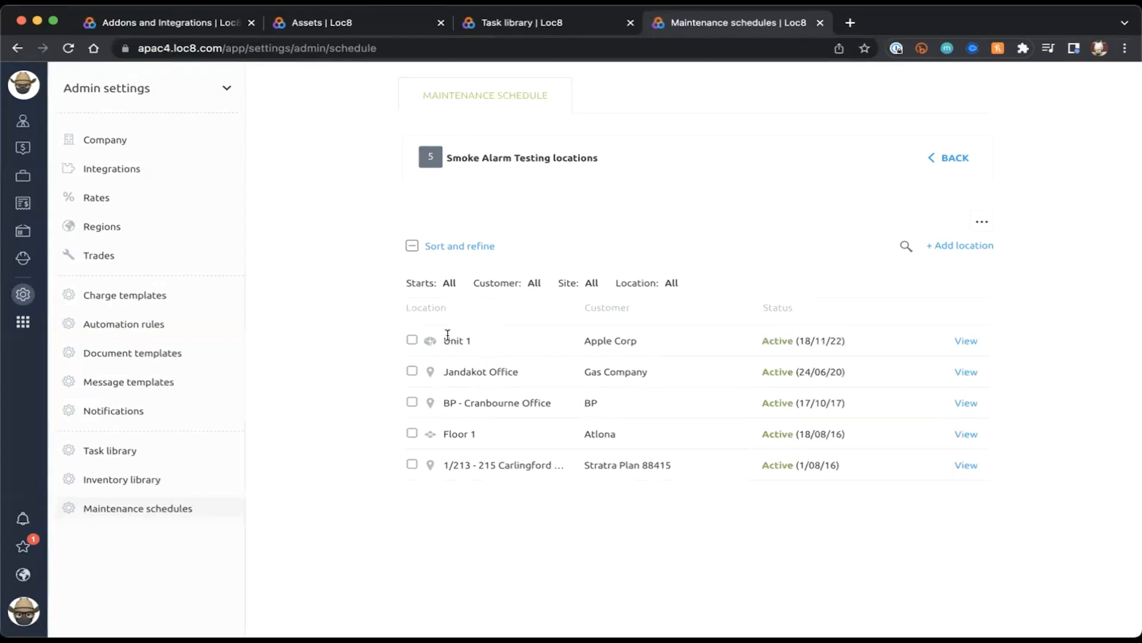
{"action": "left_click_drag", "start_coordinate": [444, 340], "coordinate": [476, 348]}
{"action": "left_click_drag", "start_coordinate": [796, 339], "coordinate": [857, 348]}
{"action": "left_click", "coordinate": [857, 348]}
Open the Jandakot Office schedule details and assign its jobs to Contractor Test
{"action": "left_click", "coordinate": [967, 373]}
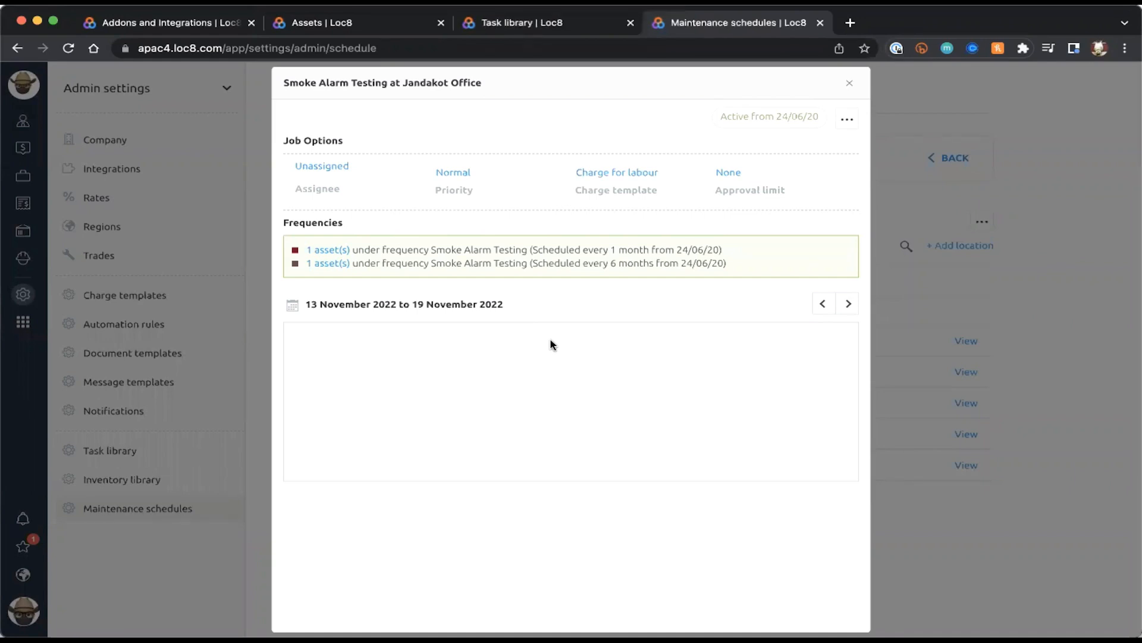
{"action": "left_click", "coordinate": [324, 173]}
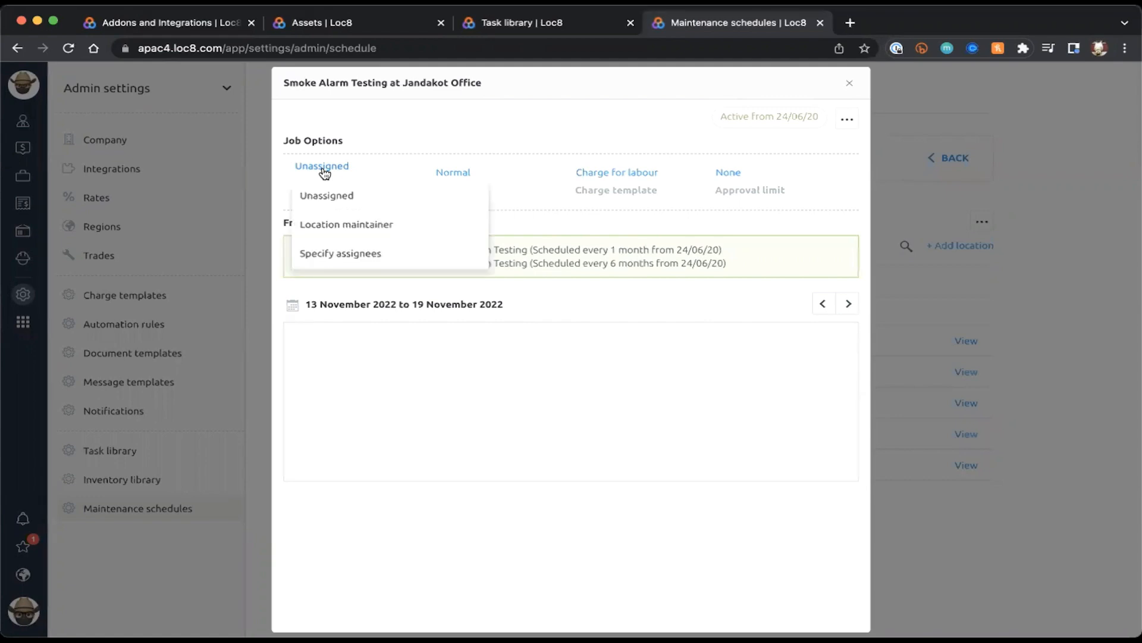
{"action": "left_click", "coordinate": [376, 253]}
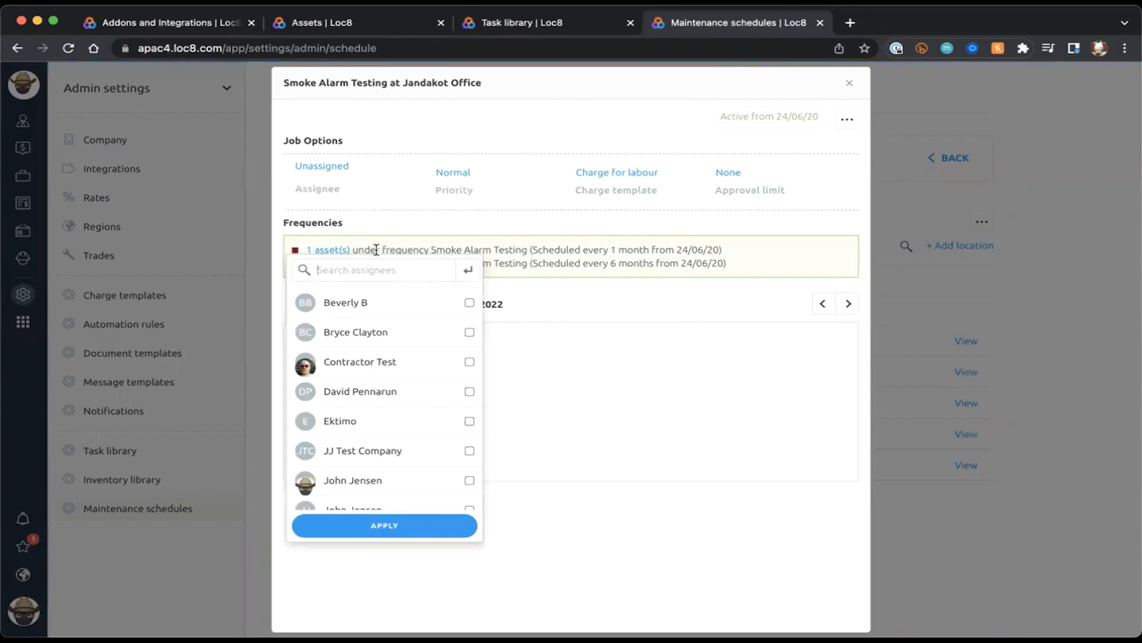
{"action": "left_click", "coordinate": [377, 363]}
{"action": "left_click", "coordinate": [399, 525]}
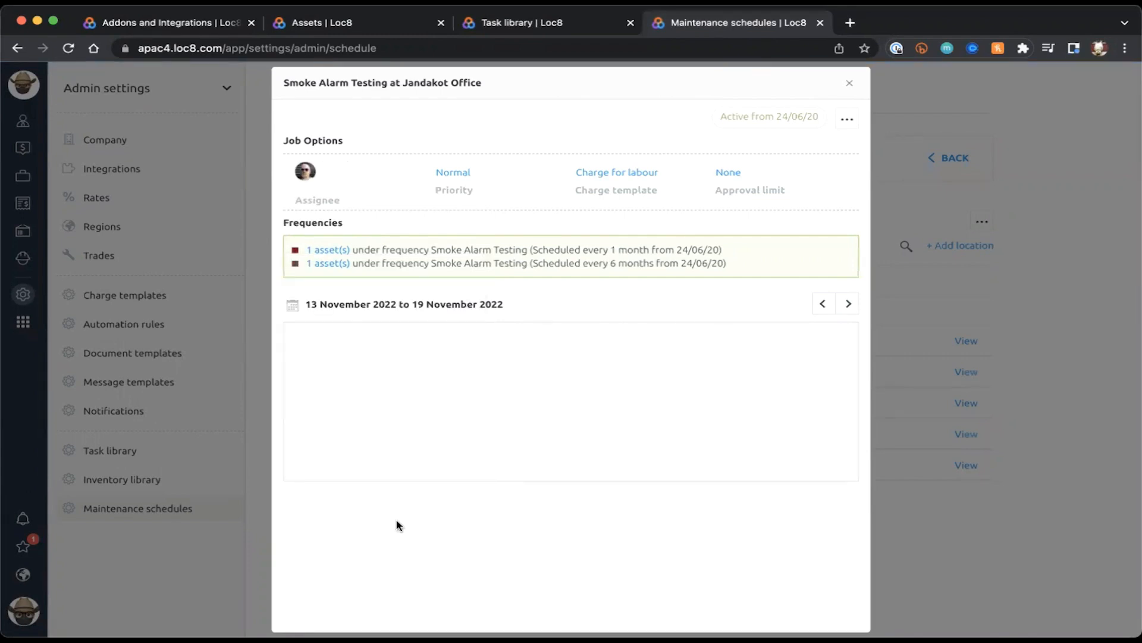
Examine the priority, charge template and additional schedule options for Jandakot Office without changing any of them
{"action": "left_click", "coordinate": [447, 174]}
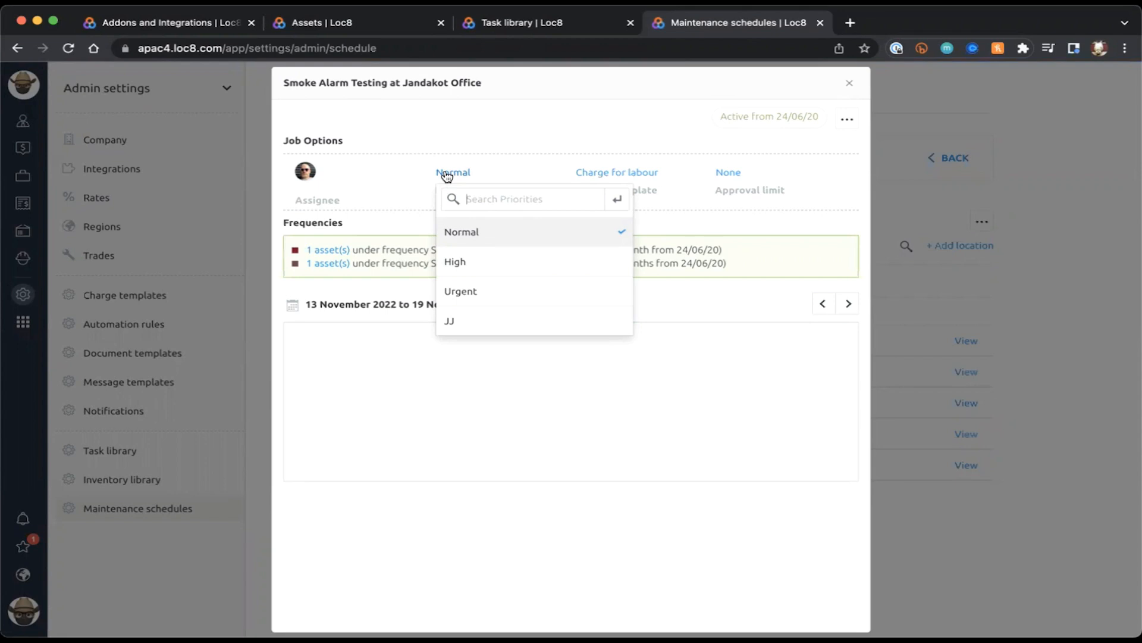
{"action": "left_click", "coordinate": [493, 149]}
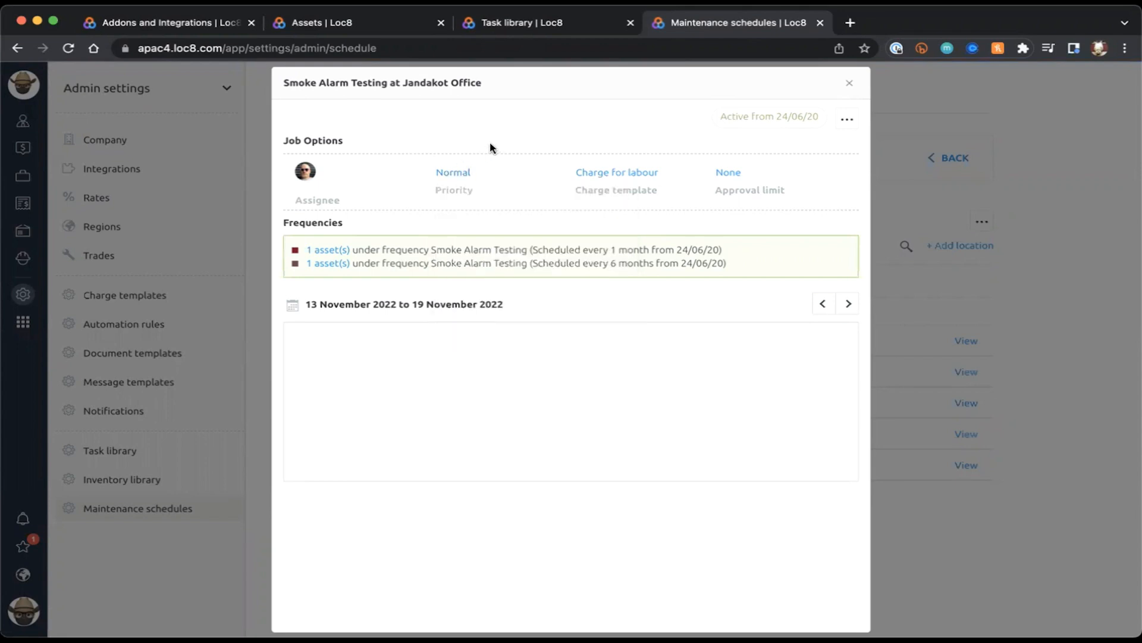
{"action": "left_click", "coordinate": [593, 171]}
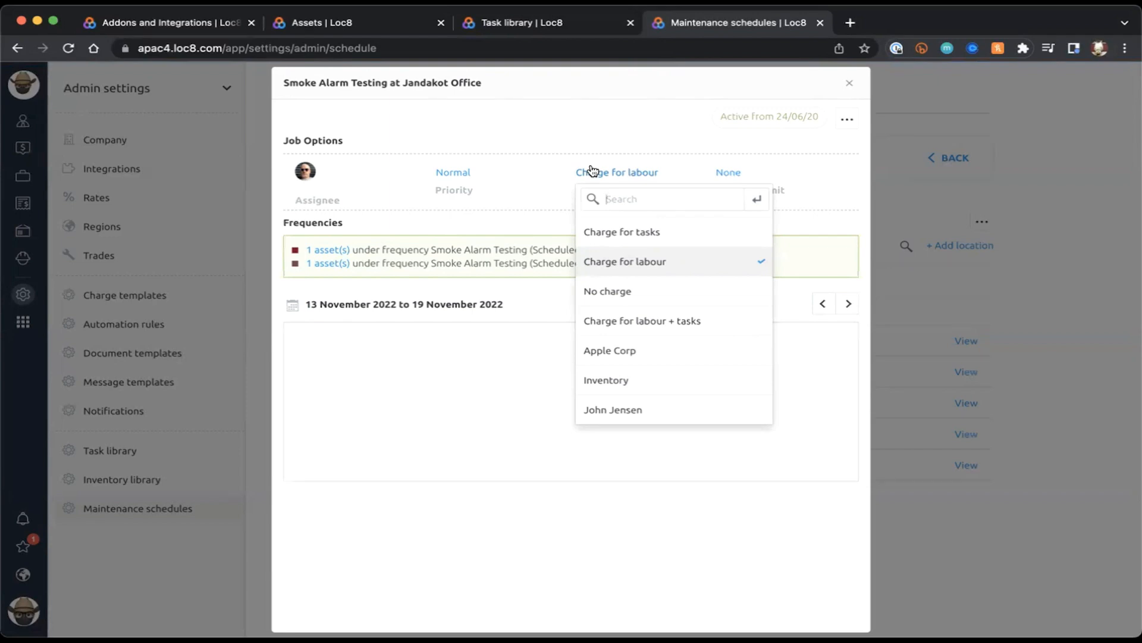
{"action": "left_click", "coordinate": [619, 130]}
{"action": "left_click", "coordinate": [850, 118]}
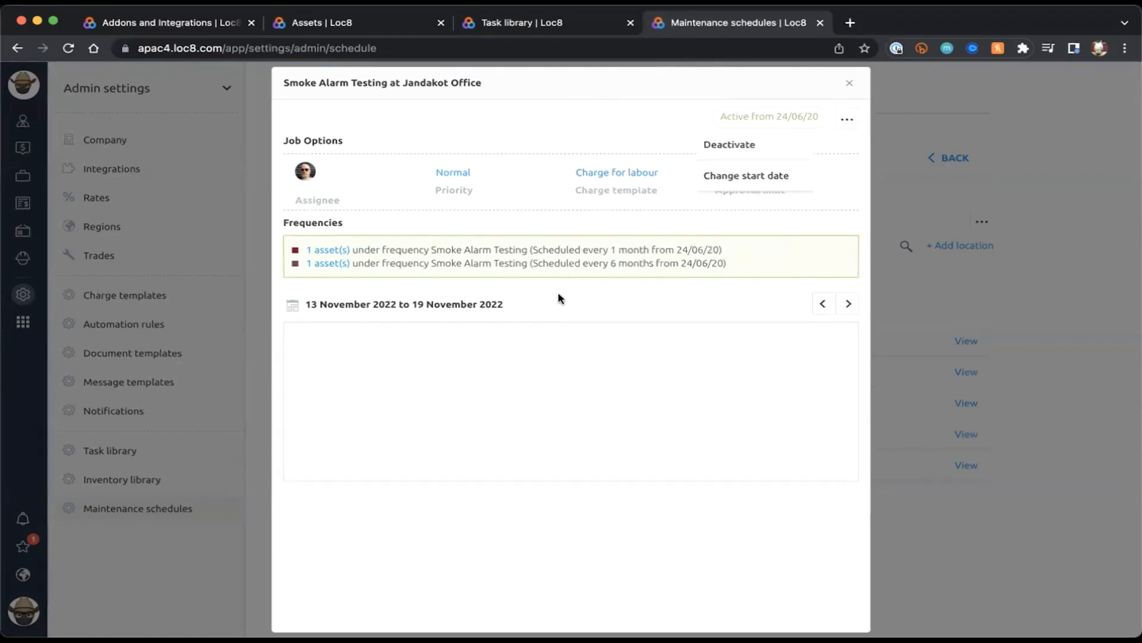
{"action": "left_click", "coordinate": [424, 266]}
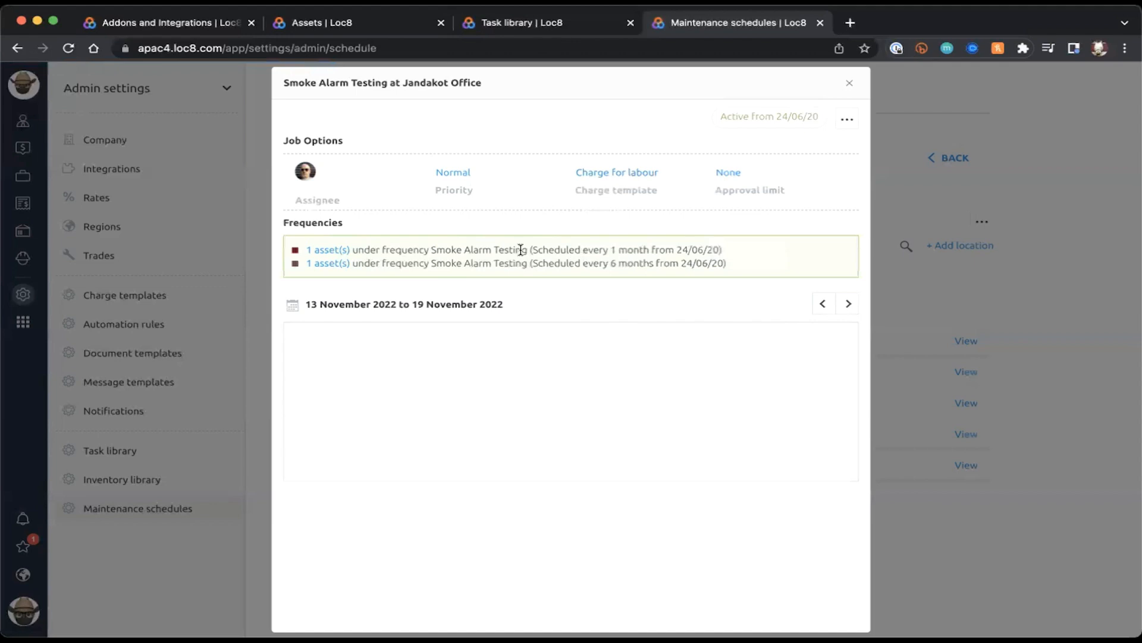
Highlight the Jandakot Office frequency details, view the assets under the monthly frequency and close the details
{"action": "left_click_drag", "start_coordinate": [474, 249], "coordinate": [678, 248]}
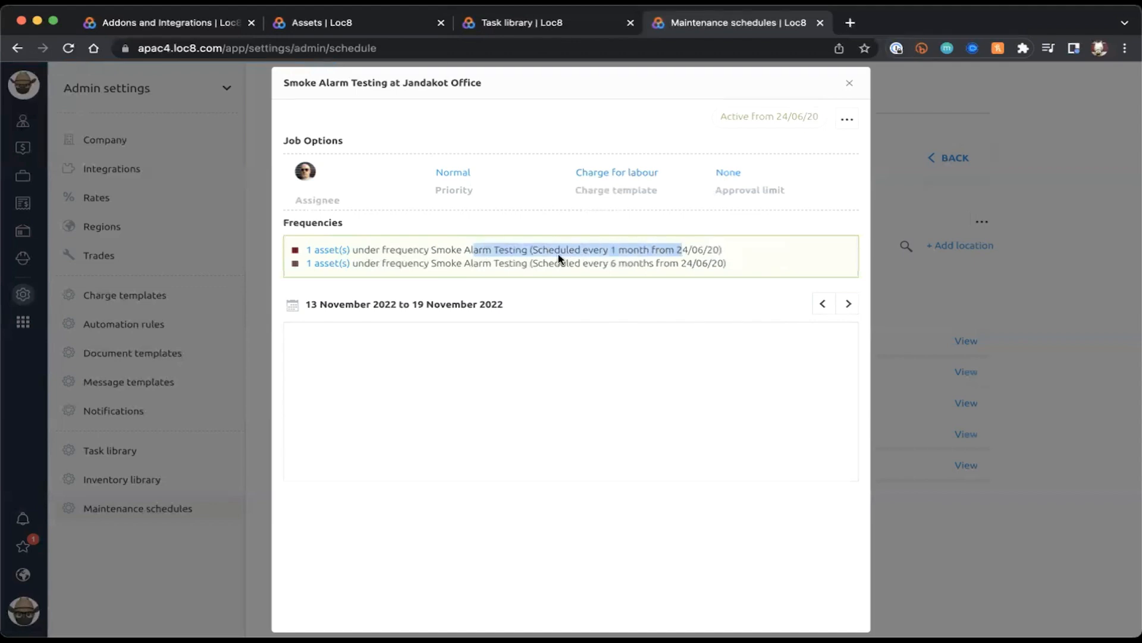
{"action": "left_click_drag", "start_coordinate": [529, 263], "coordinate": [664, 263]}
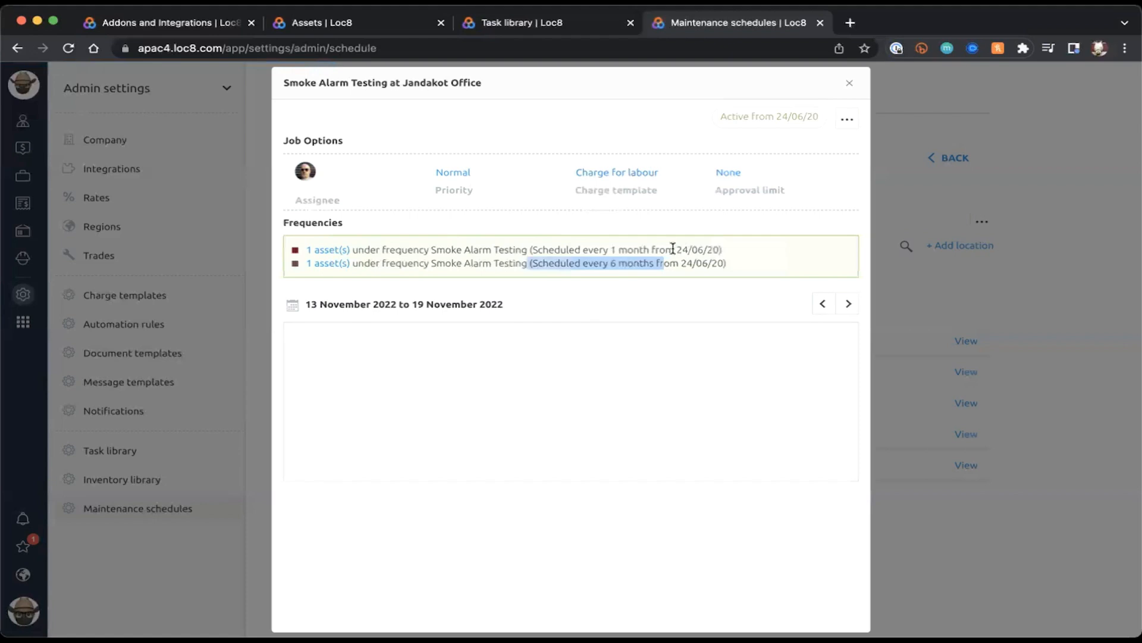
{"action": "left_click_drag", "start_coordinate": [676, 249], "coordinate": [723, 250]}
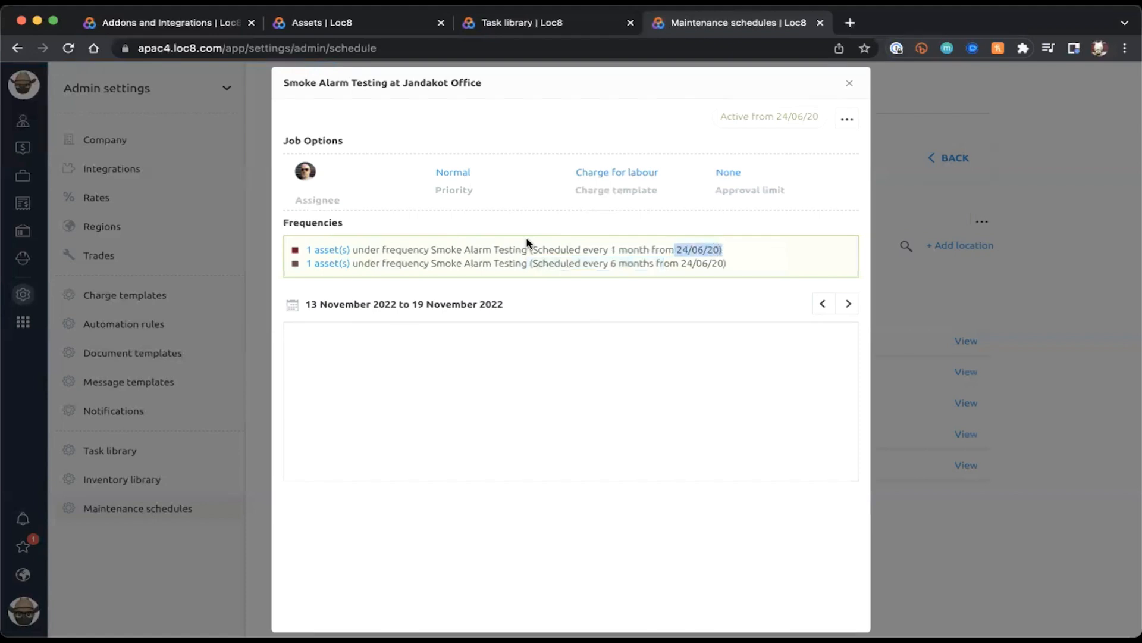
{"action": "left_click", "coordinate": [322, 251]}
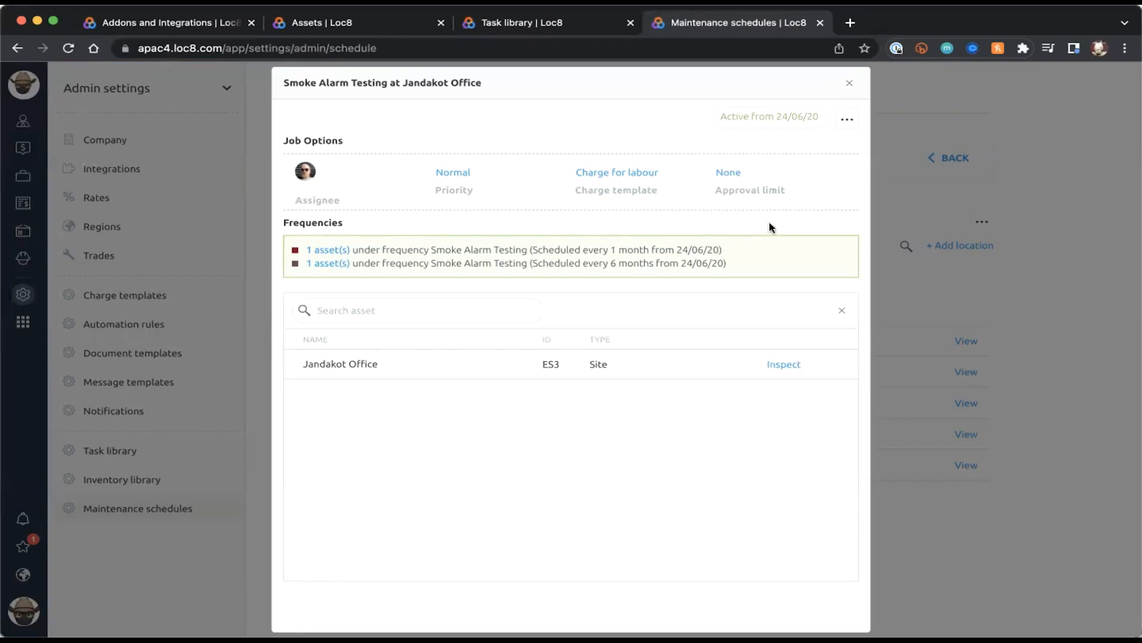
{"action": "left_click", "coordinate": [849, 86]}
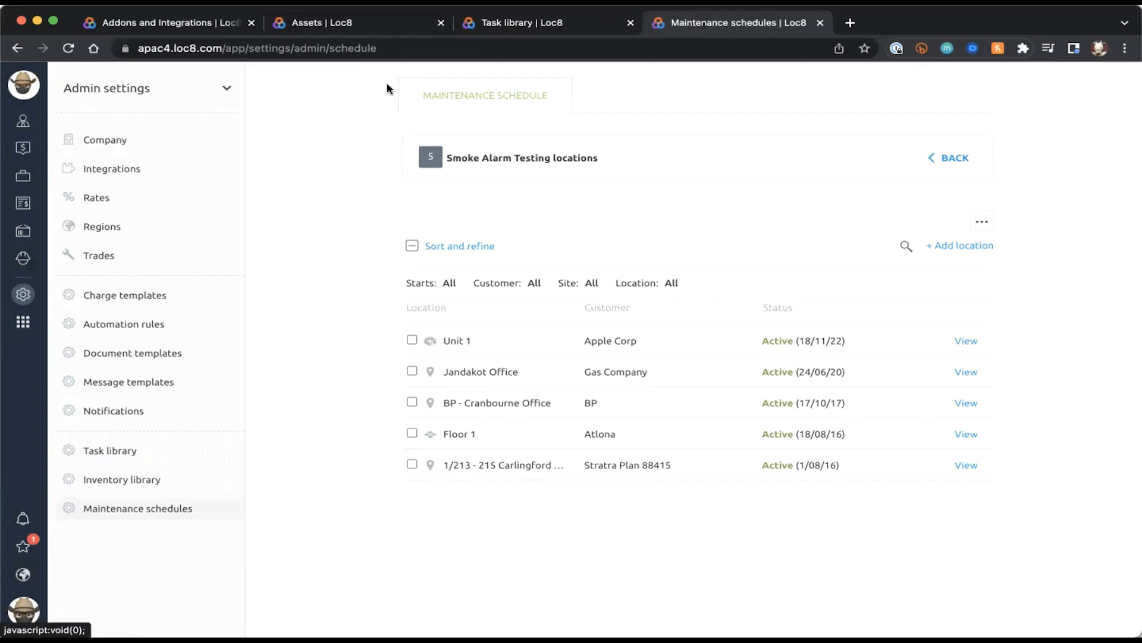
Look over the assets list and the task library, and return to the list of maintenance schedules
{"action": "left_click", "coordinate": [320, 27]}
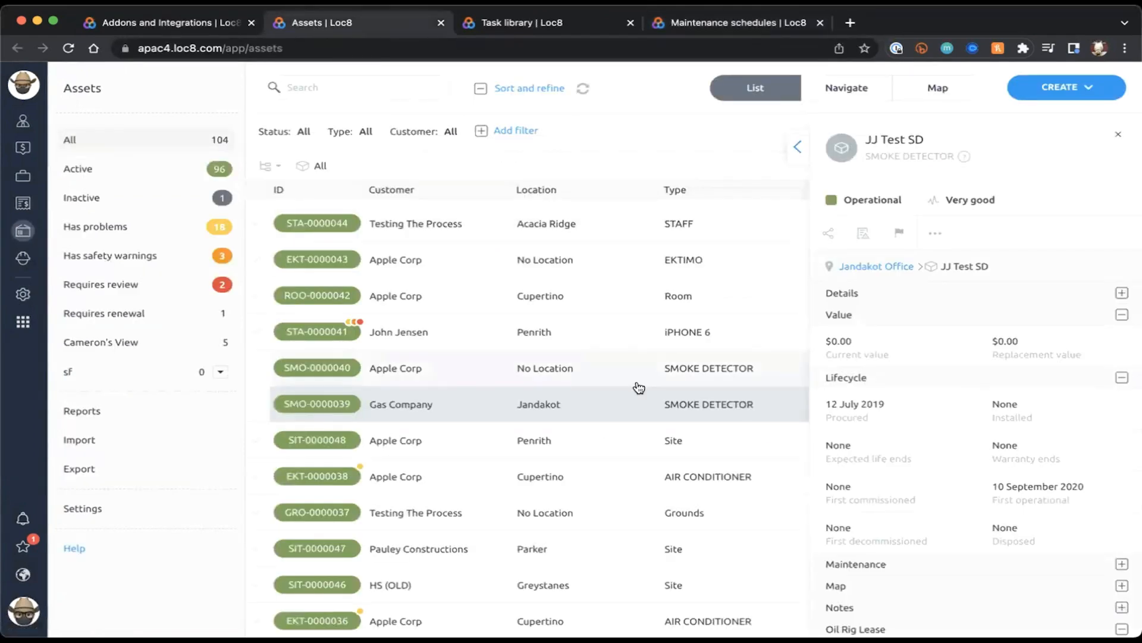
{"action": "left_click", "coordinate": [506, 24]}
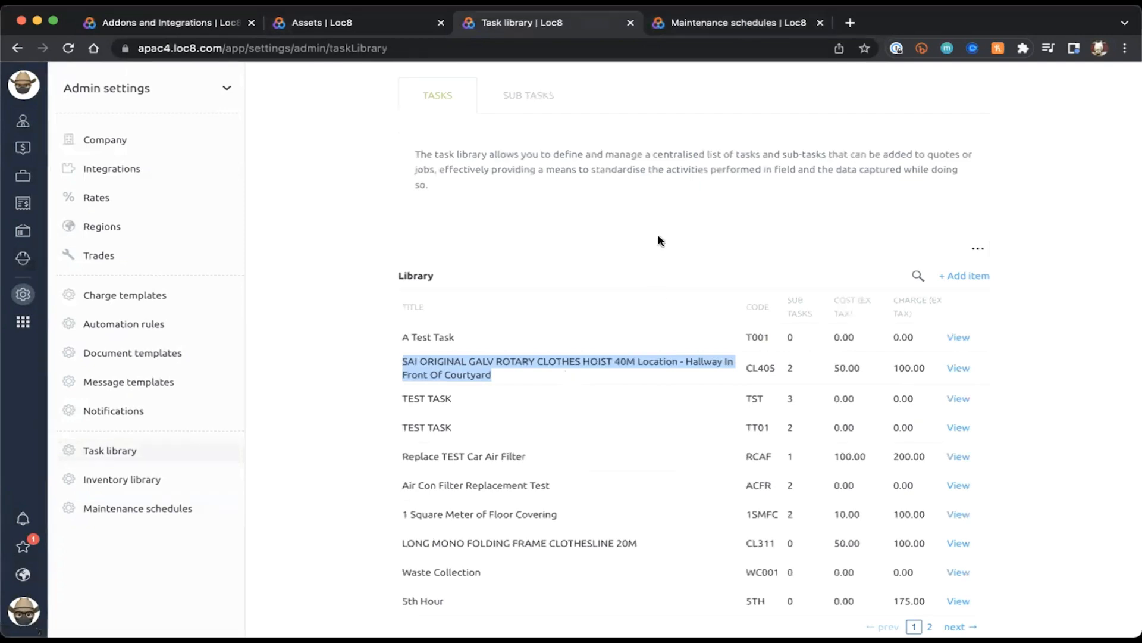
{"action": "left_click", "coordinate": [691, 27]}
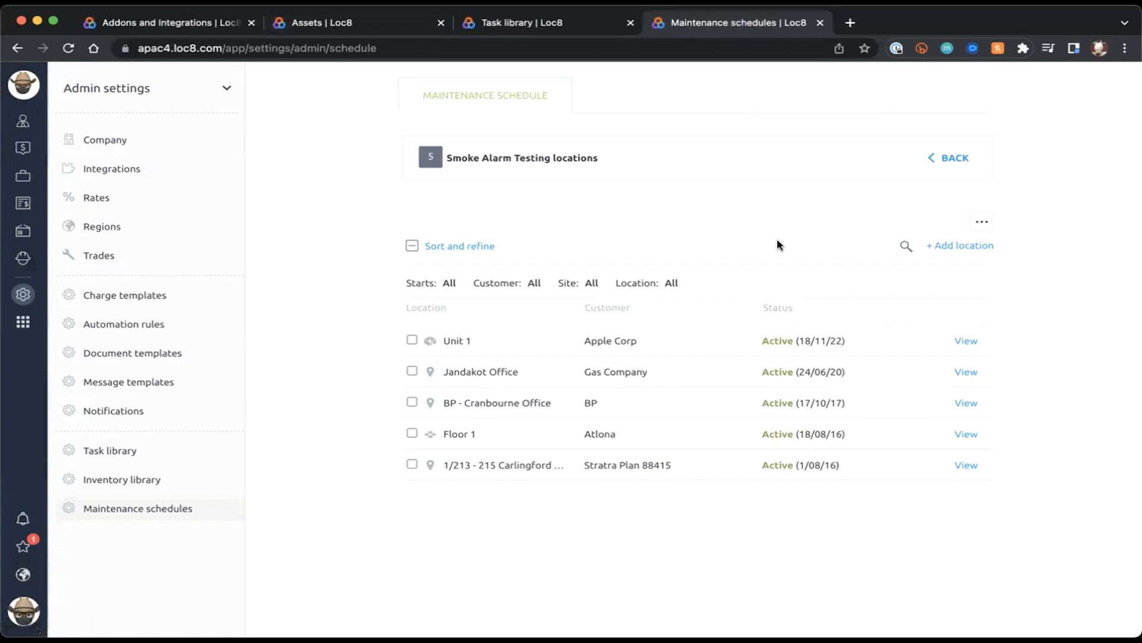
{"action": "left_click", "coordinate": [954, 159]}
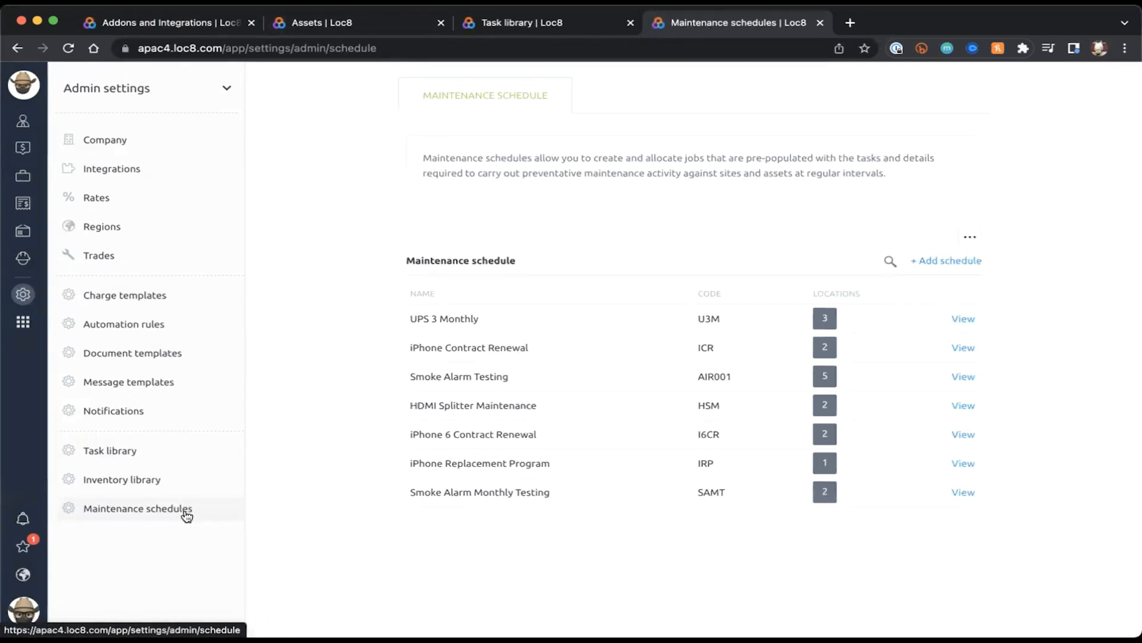
{"action": "left_click", "coordinate": [960, 260]}
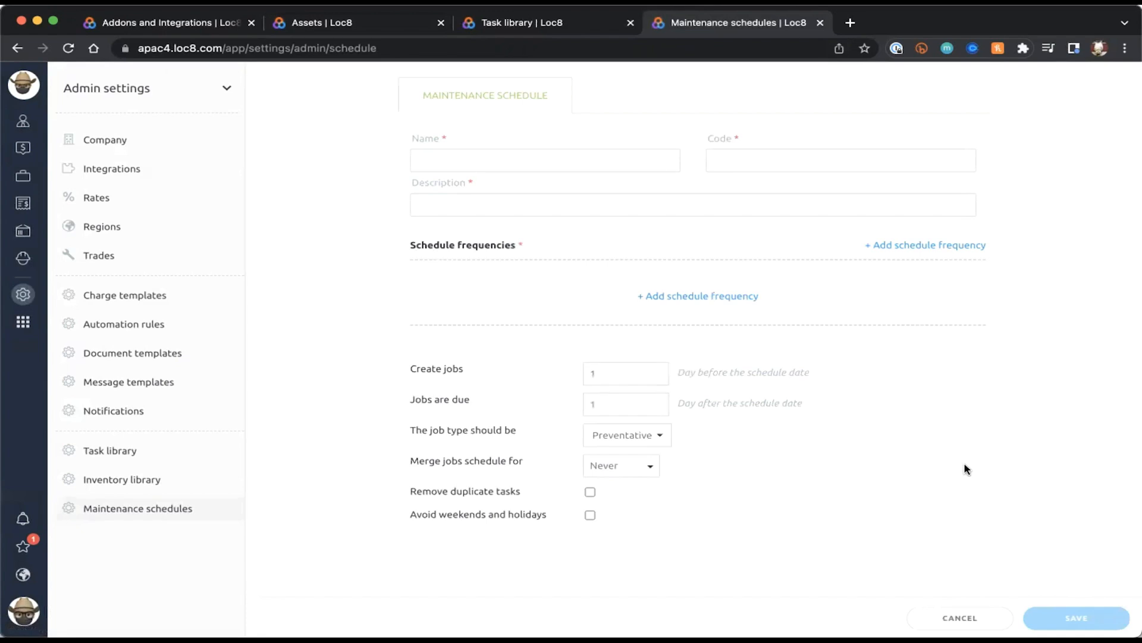
{"action": "left_click", "coordinate": [454, 158]}
{"action": "left_click", "coordinate": [740, 165]}
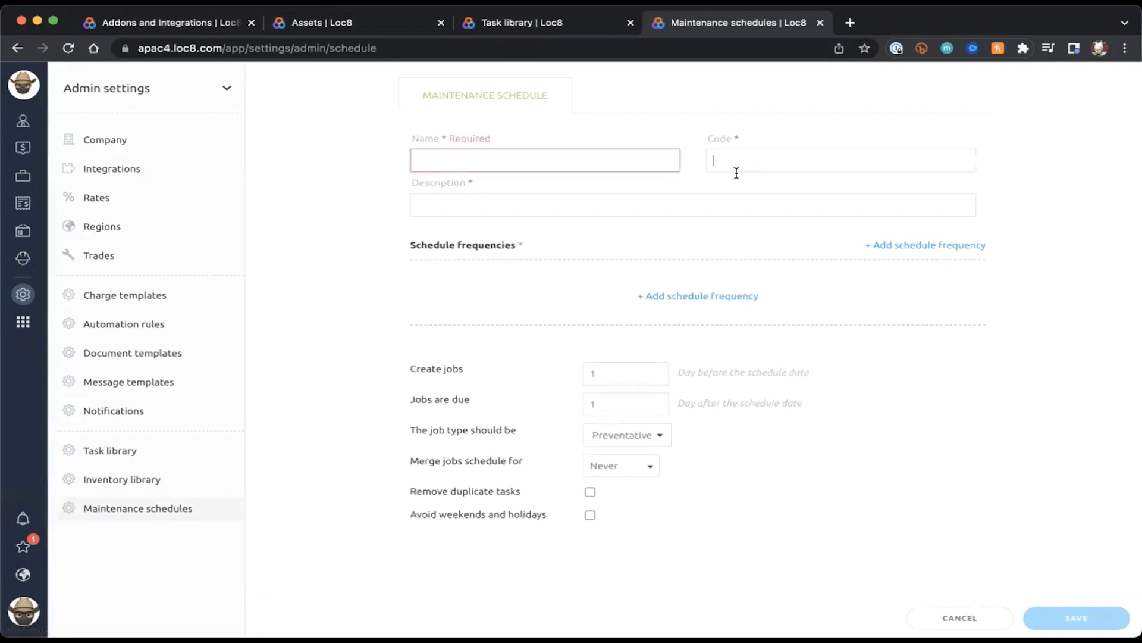
{"action": "left_click", "coordinate": [570, 210]}
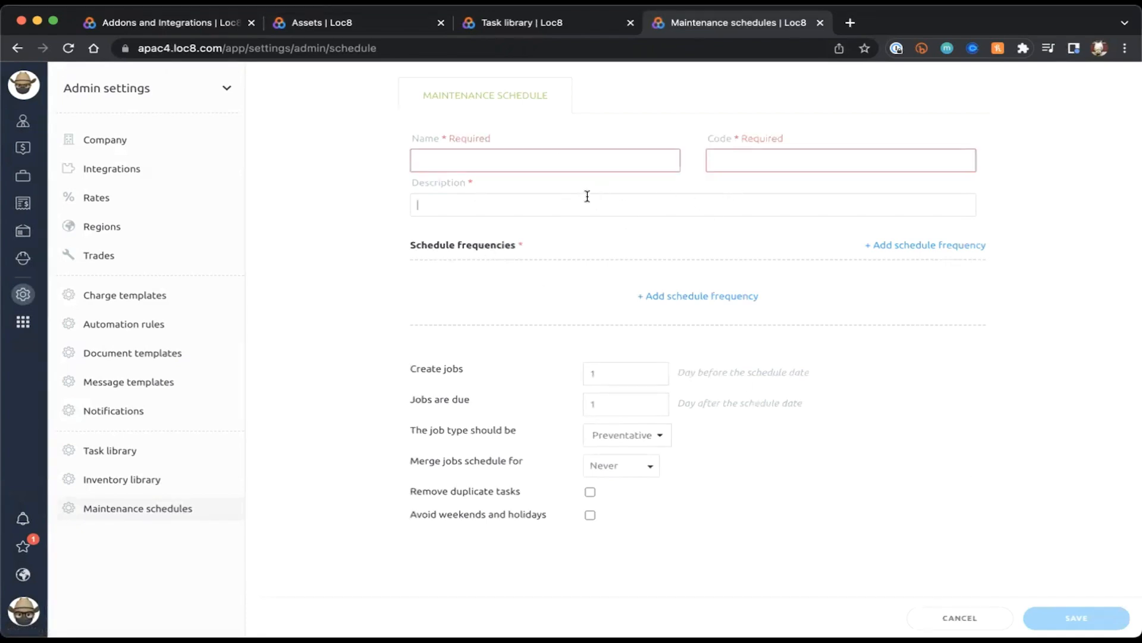
{"action": "left_click", "coordinate": [521, 158]}
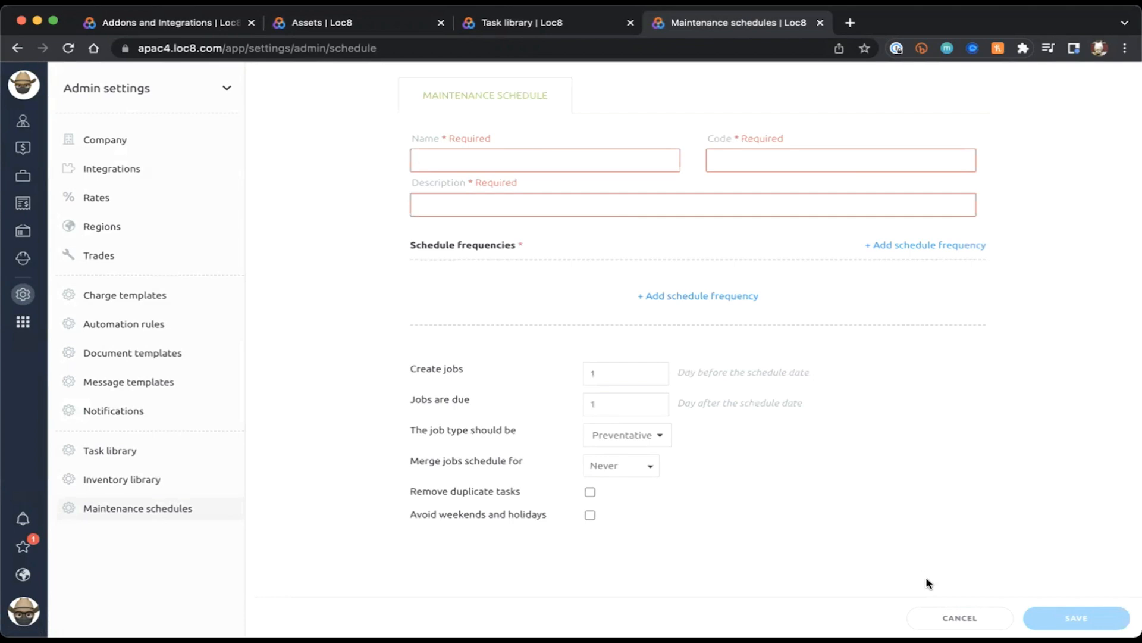
{"action": "left_click", "coordinate": [950, 616]}
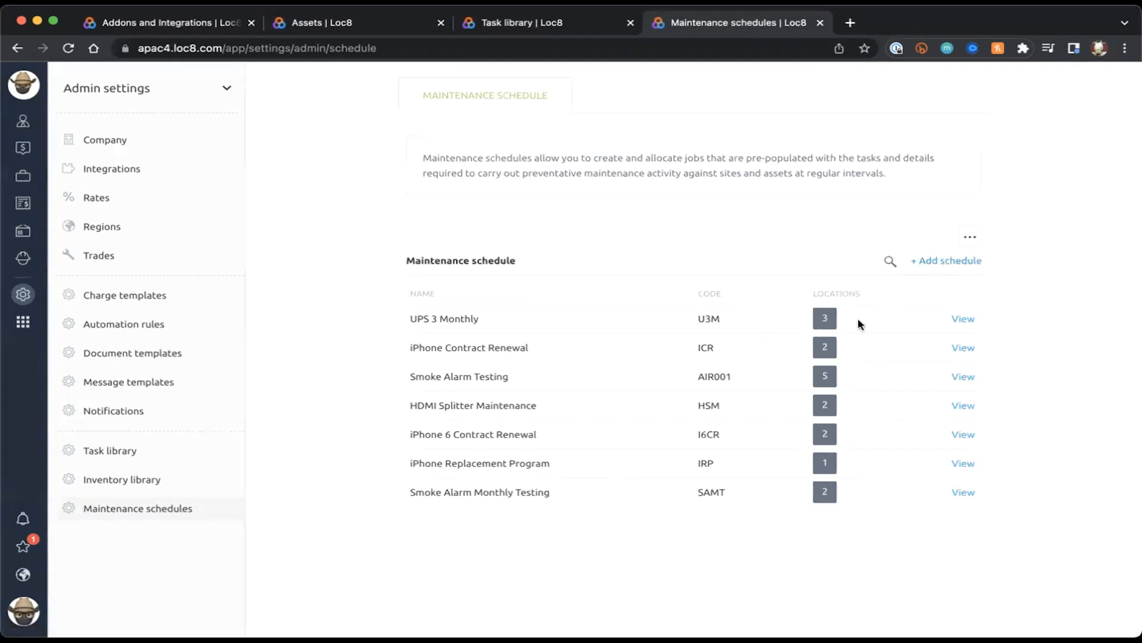
Start a new maintenance schedule and open a new schedule frequency, leaving its name, code and description blank
{"action": "left_click", "coordinate": [932, 266]}
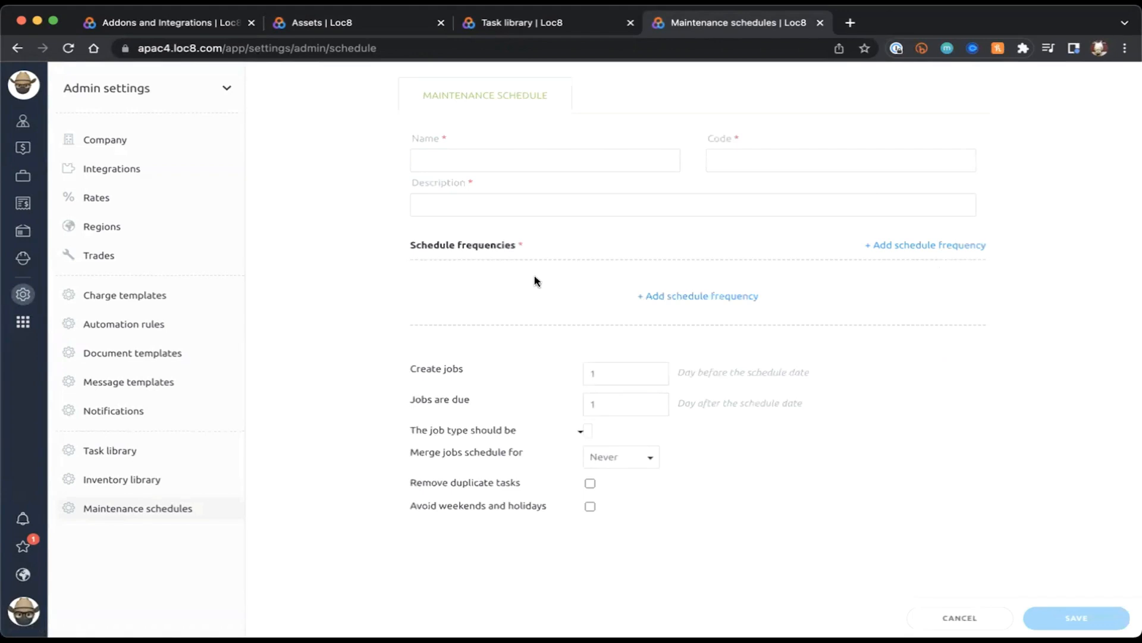
{"action": "left_click", "coordinate": [902, 246]}
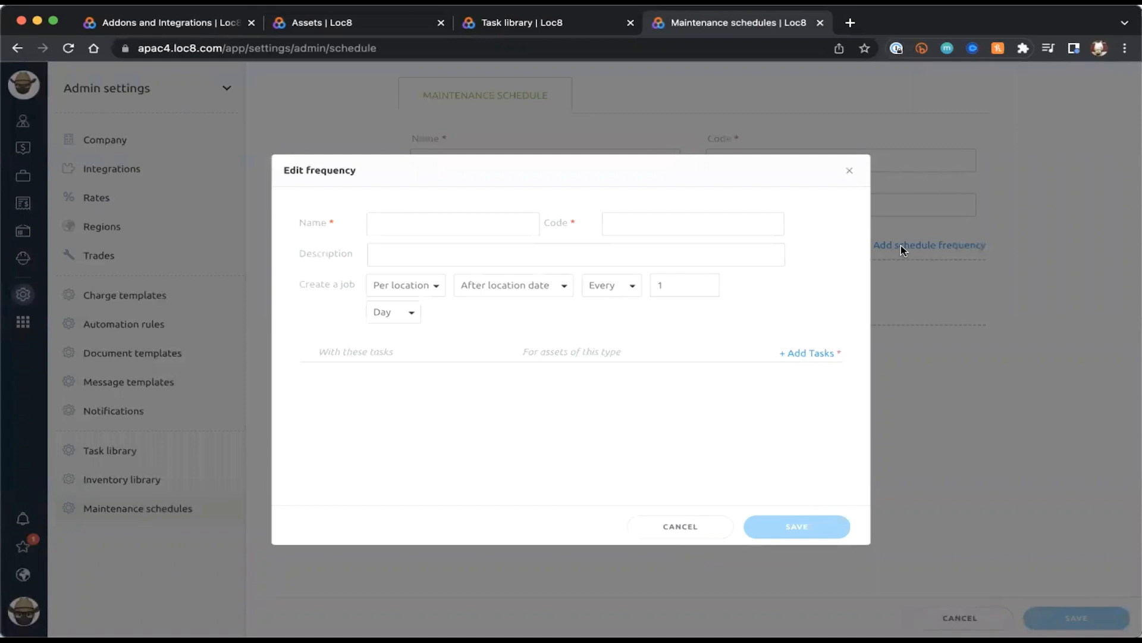
{"action": "left_click", "coordinate": [419, 218]}
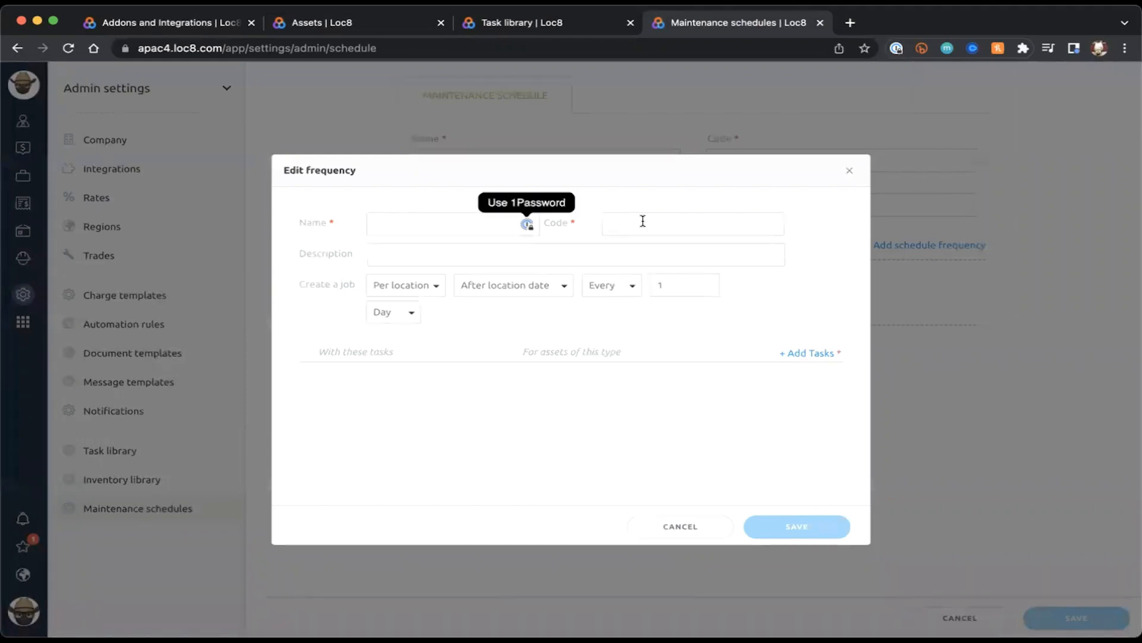
{"action": "left_click", "coordinate": [643, 221]}
{"action": "left_click", "coordinate": [430, 228]}
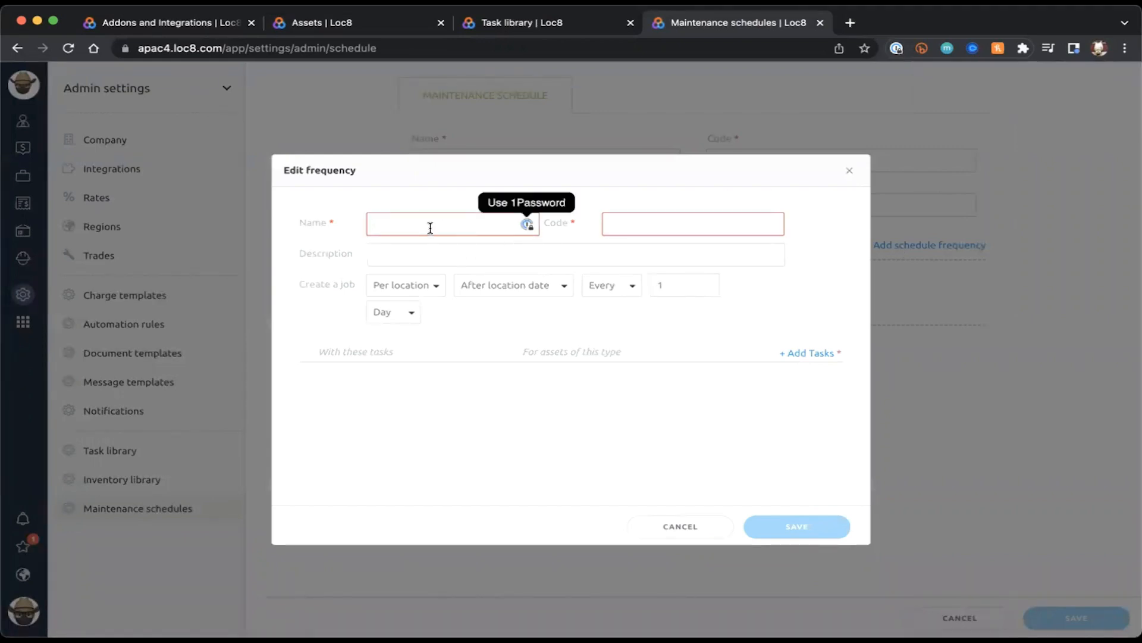
{"action": "left_click", "coordinate": [648, 225]}
{"action": "left_click", "coordinate": [433, 258]}
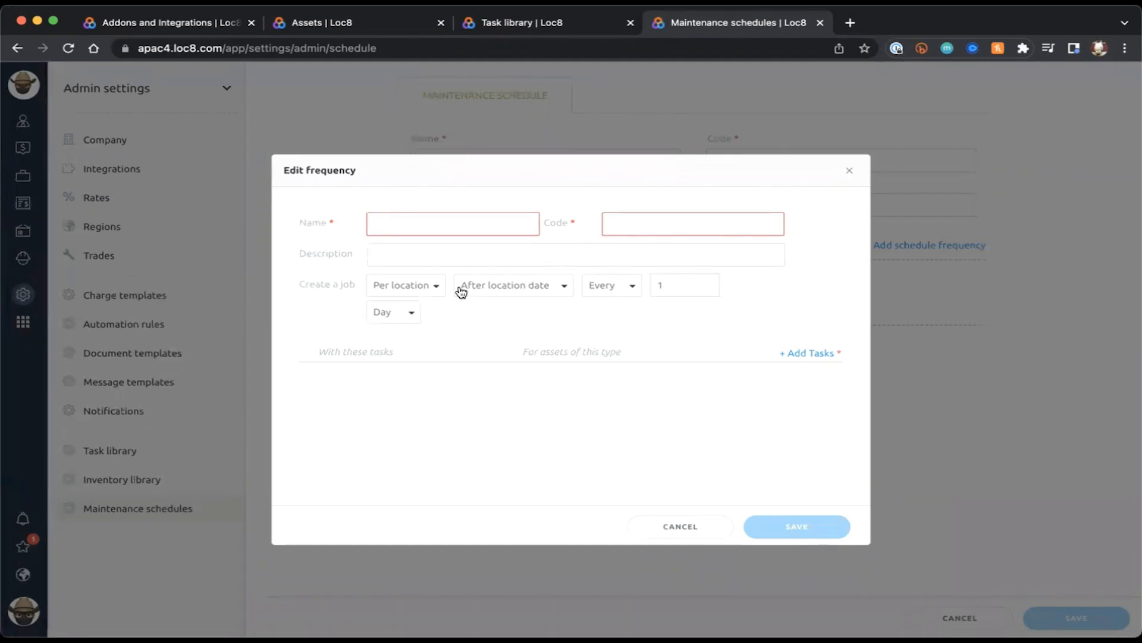
Set the new frequency to create a job every 1 month
{"action": "left_click", "coordinate": [669, 284]}
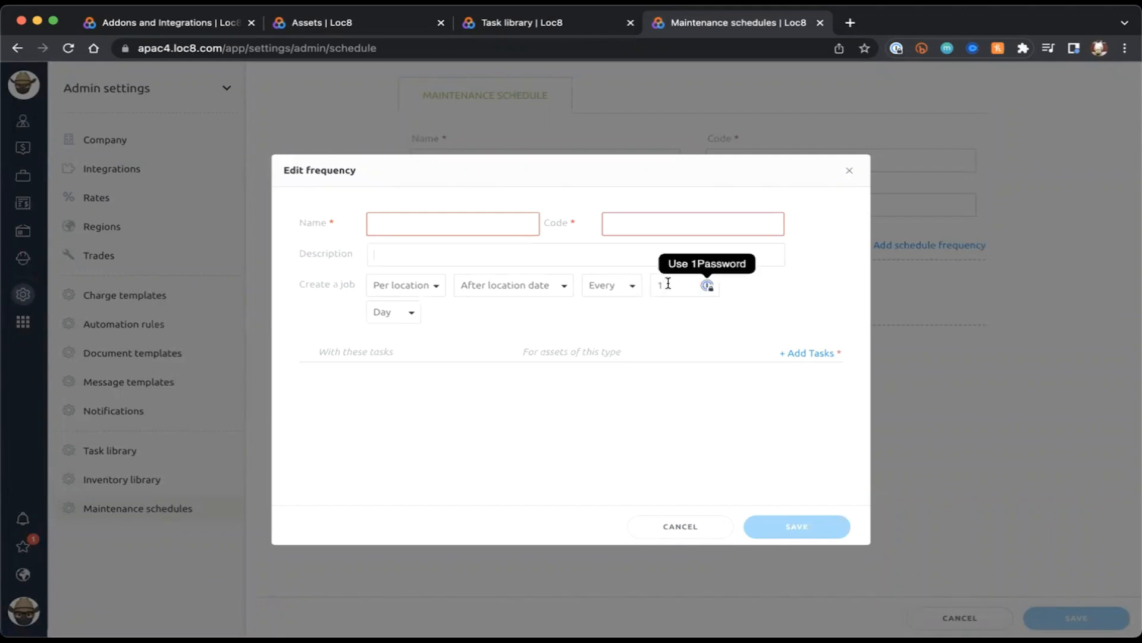
{"action": "key", "text": "BackSpace"}
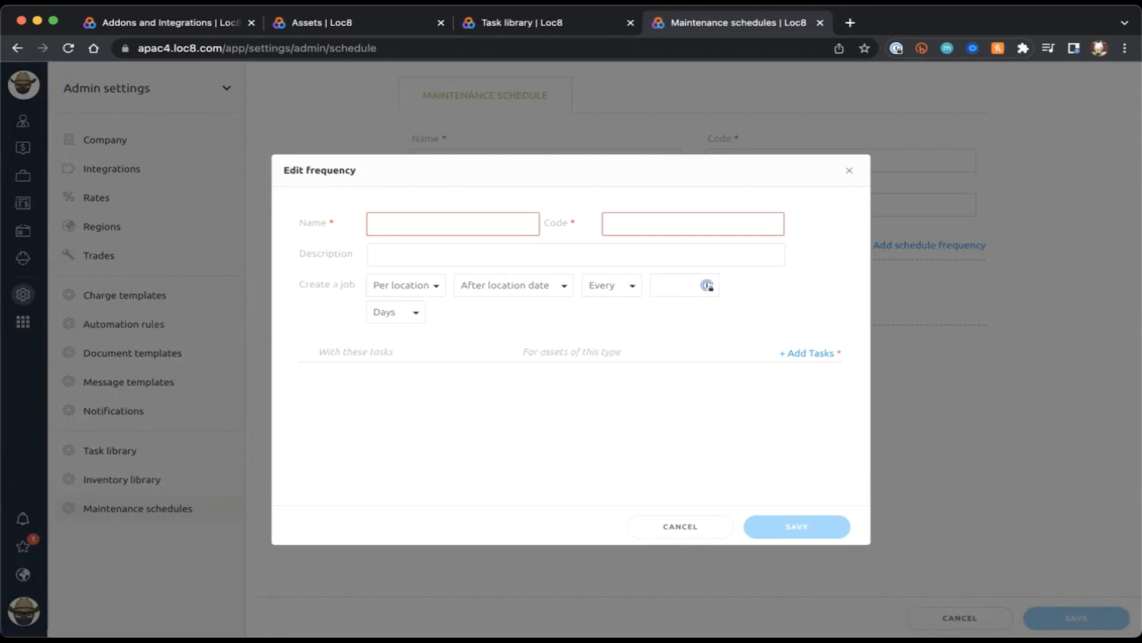
{"action": "type", "text": "7"}
{"action": "key", "text": "BackSpace"}
{"action": "type", "text": "1"}
{"action": "left_click", "coordinate": [400, 312]}
{"action": "left_click", "coordinate": [394, 343]}
Add the LONG MONO FOLDING FRAME CLOTHESLINE 20M task to the new frequency
{"action": "left_click", "coordinate": [799, 354]}
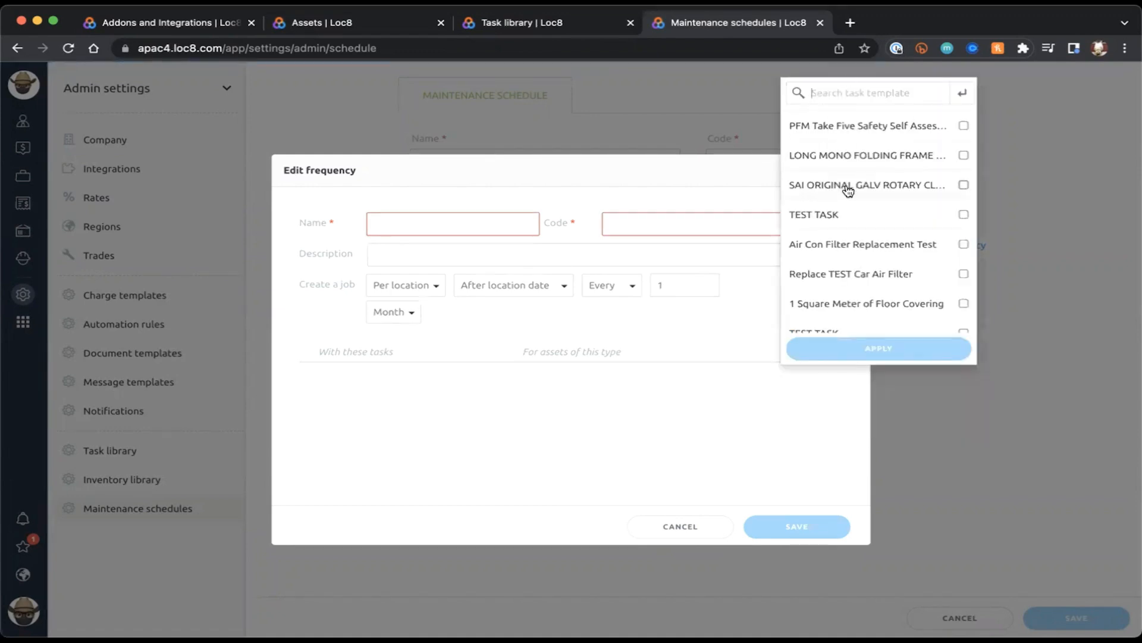
{"action": "left_click", "coordinate": [826, 161]}
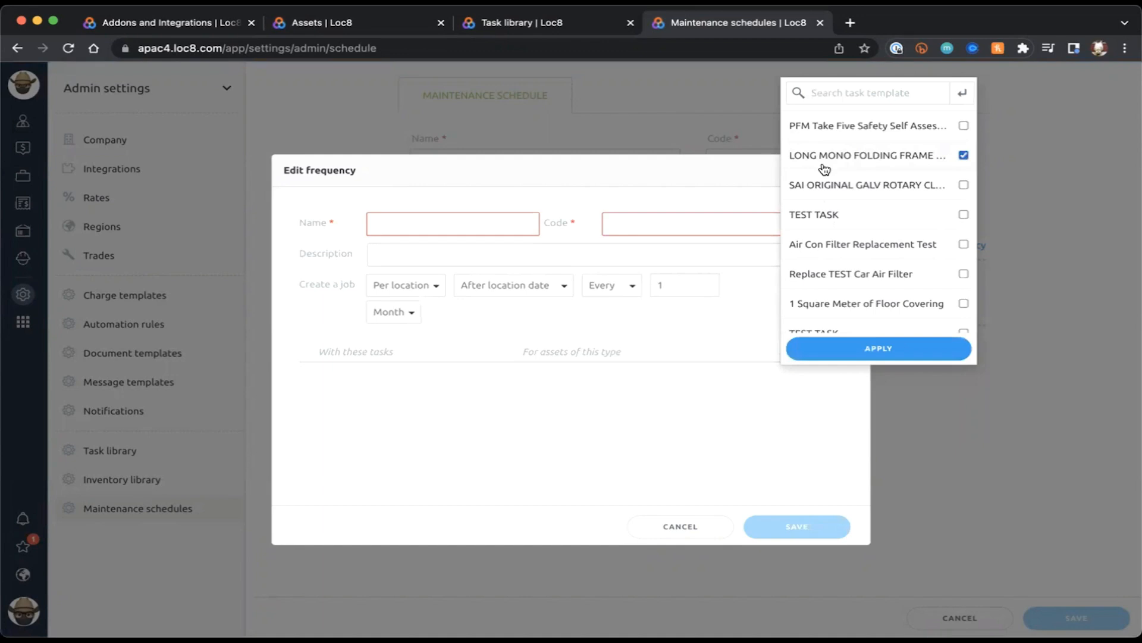
{"action": "left_click", "coordinate": [851, 347]}
Restrict the clothesline task to assets of type SMOKE DETECTOR and close the frequency without saving it
{"action": "left_click", "coordinate": [685, 376]}
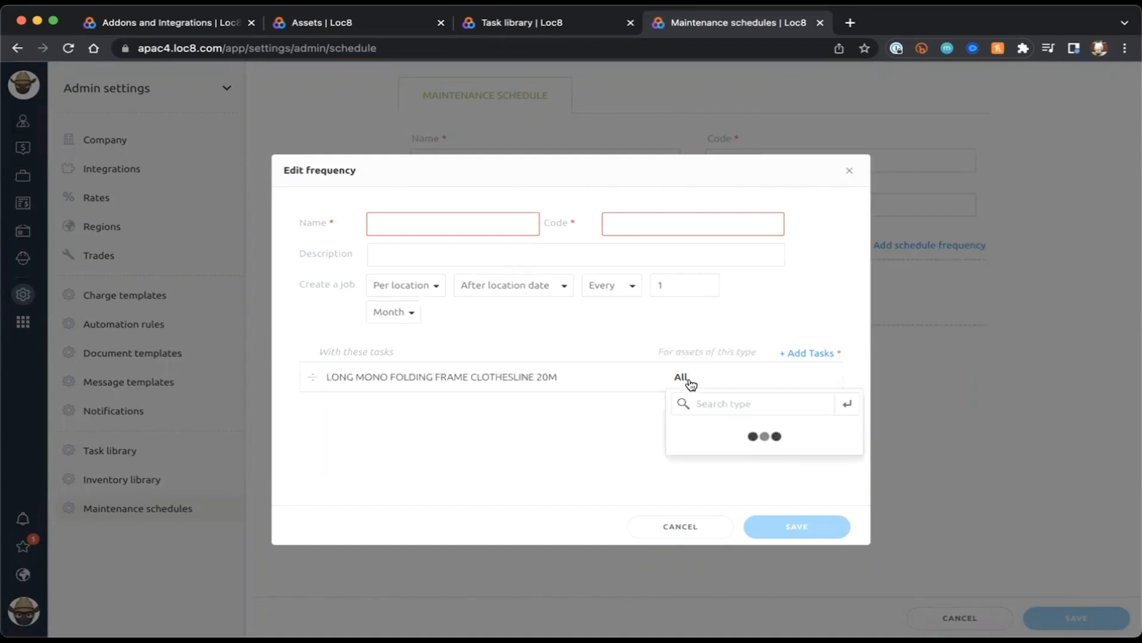
{"action": "scroll", "coordinate": [736, 327], "scroll_direction": "down", "scroll_amount": 5}
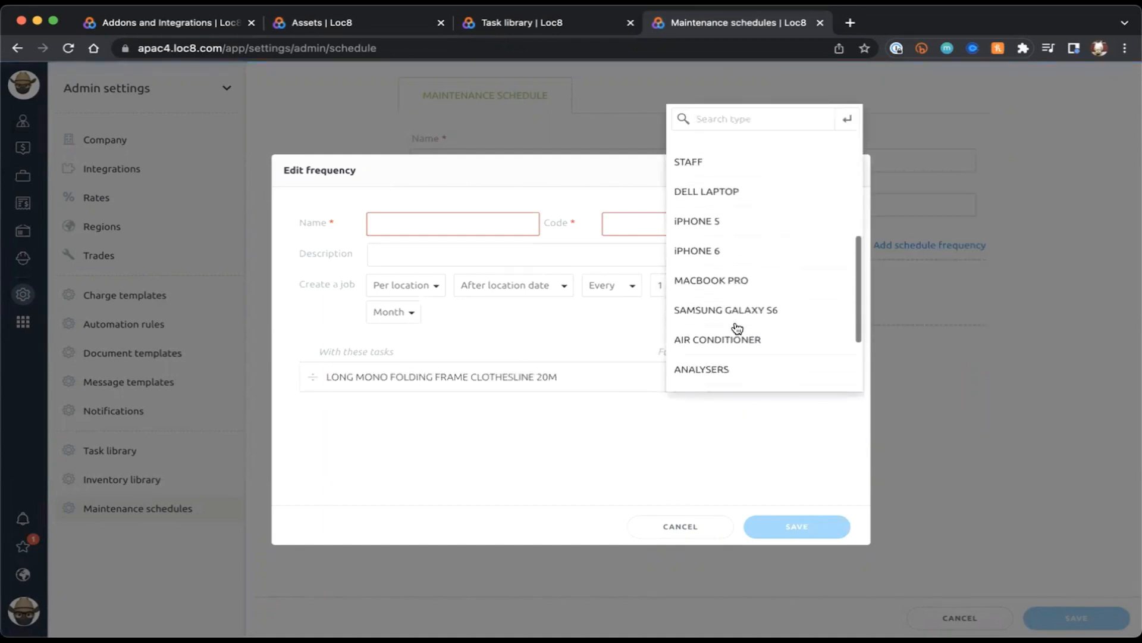
{"action": "left_click", "coordinate": [732, 118]}
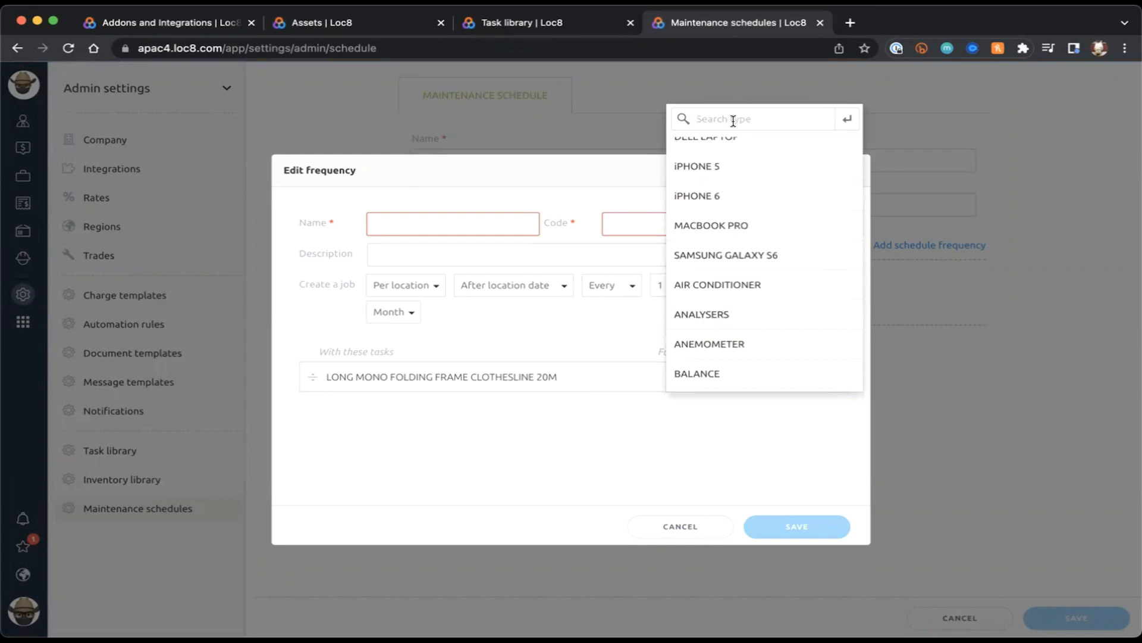
{"action": "type", "text": "smo"}
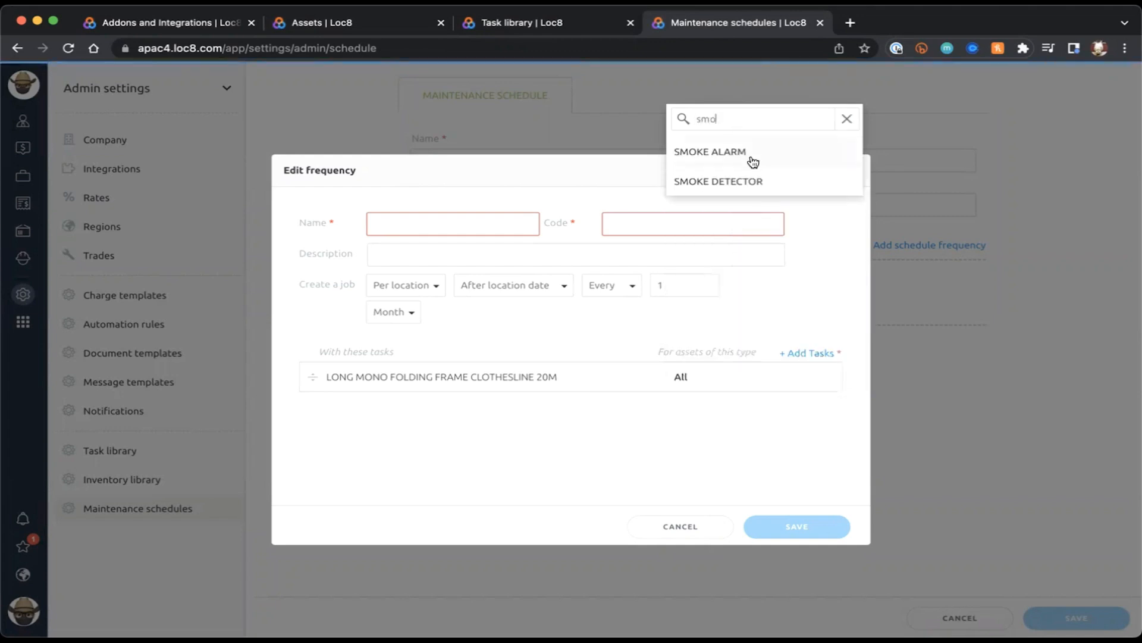
{"action": "left_click", "coordinate": [741, 182]}
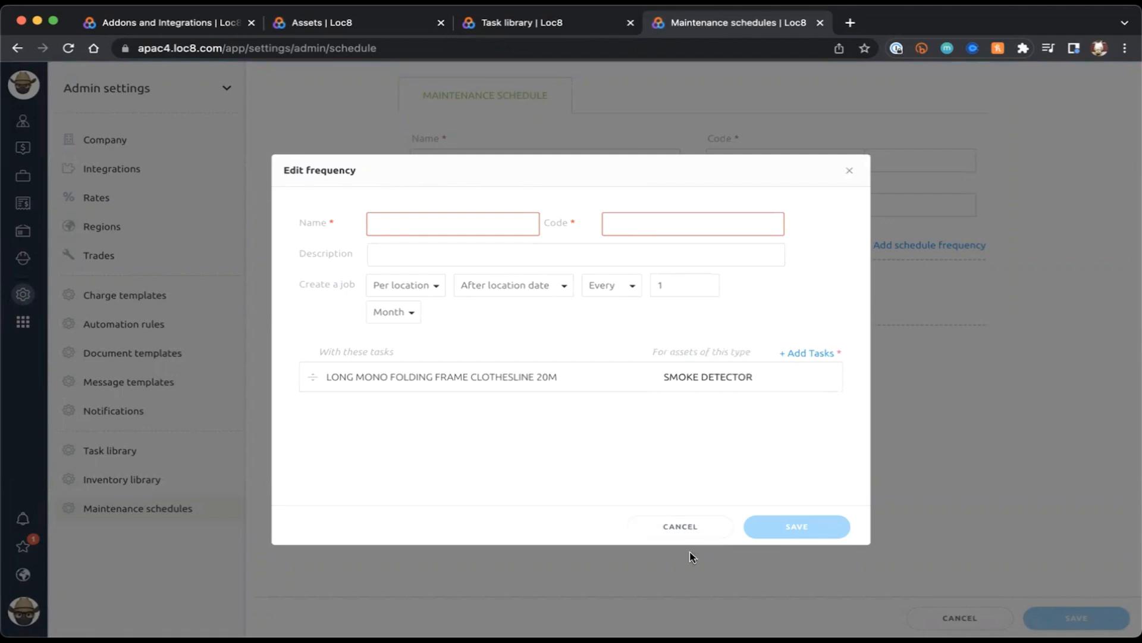
{"action": "left_click", "coordinate": [855, 176]}
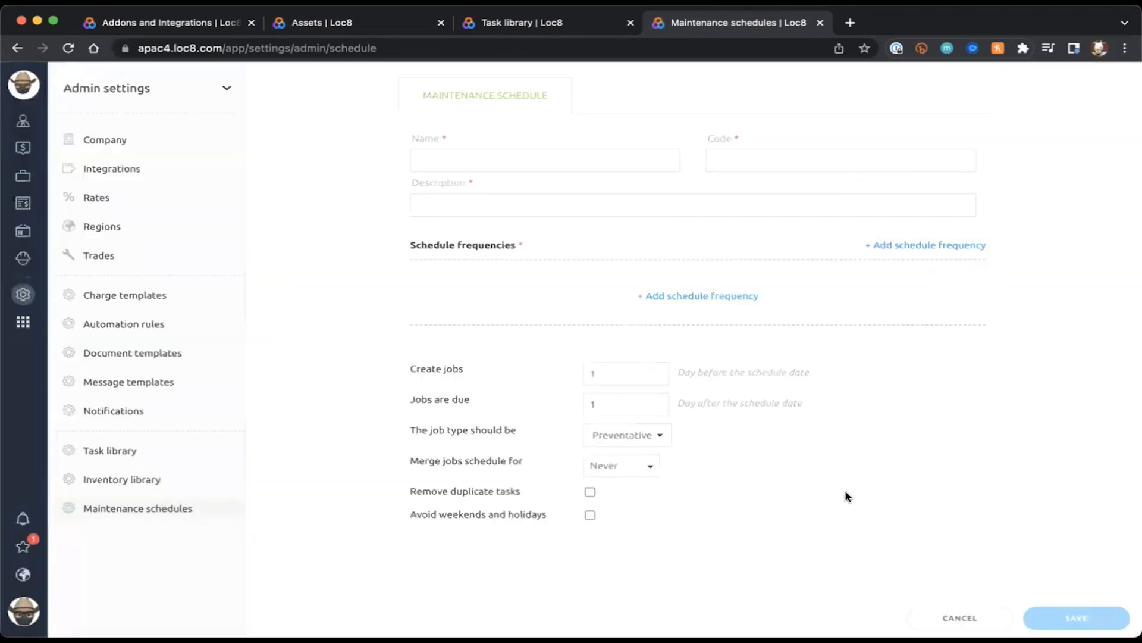
Set jobs to be created 7 days before and due 30 days after the schedule date, and discard the new schedule
{"action": "left_click", "coordinate": [617, 375]}
{"action": "key", "text": "BackSpace"}
{"action": "type", "text": "7"}
{"action": "left_click", "coordinate": [618, 405]}
{"action": "key", "text": "BackSpace"}
{"action": "type", "text": "30"}
{"action": "left_click", "coordinate": [611, 375]}
{"action": "left_click", "coordinate": [619, 406]}
{"action": "left_click", "coordinate": [957, 617]}
{"action": "left_click", "coordinate": [461, 432]}
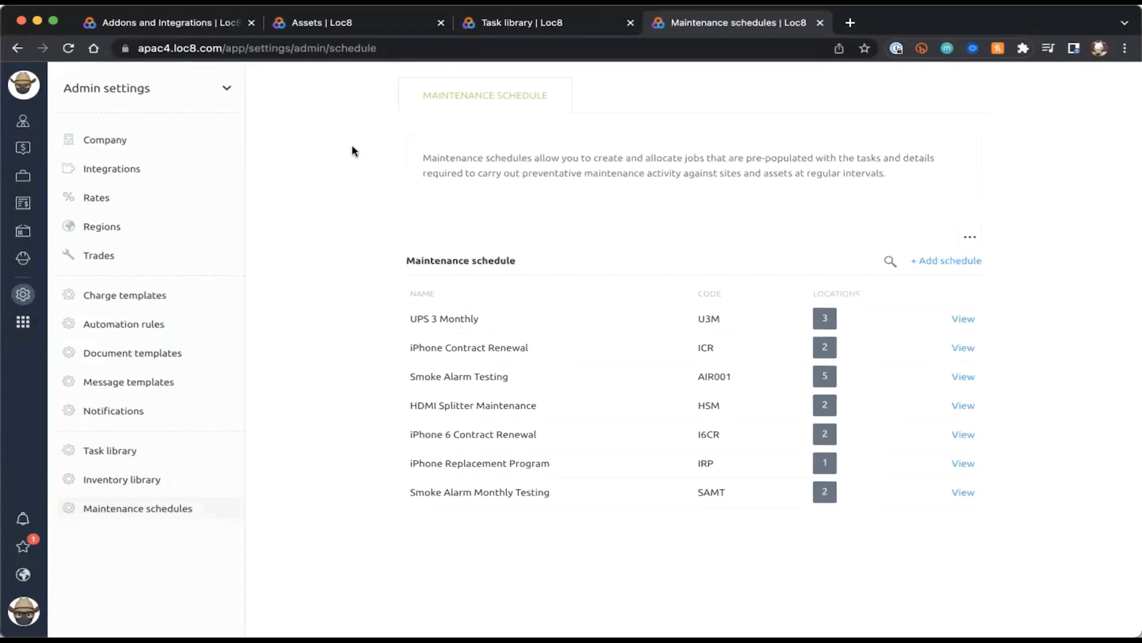
Open the help chat from the personal options, look over its conversation choices and close it
{"action": "left_click", "coordinate": [24, 611]}
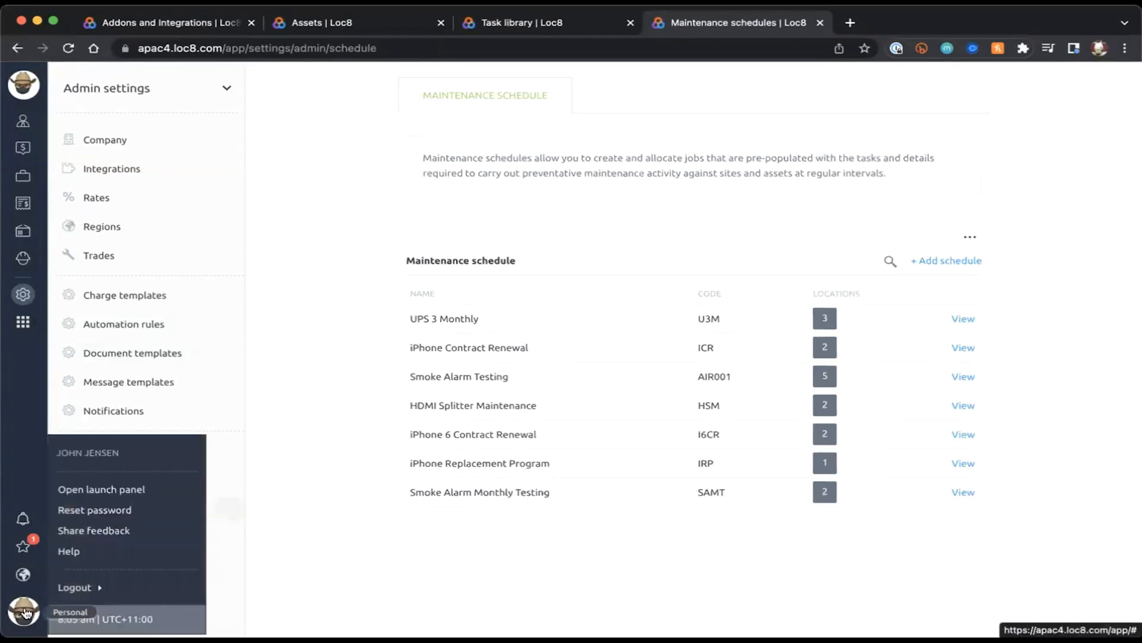
{"action": "left_click", "coordinate": [83, 551]}
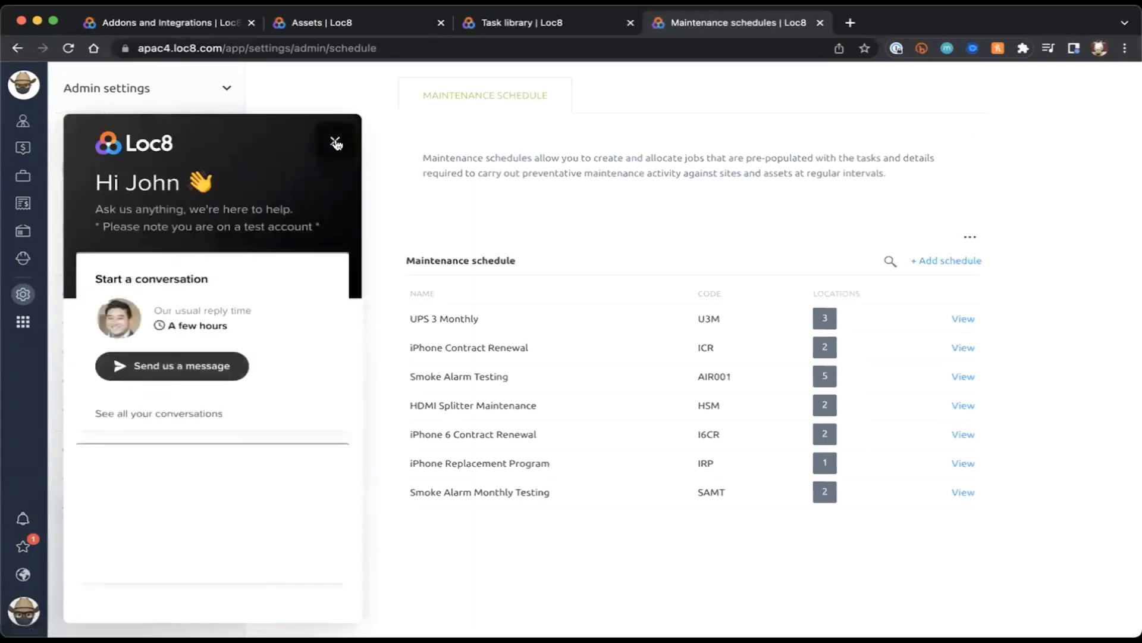
{"action": "left_click", "coordinate": [336, 144]}
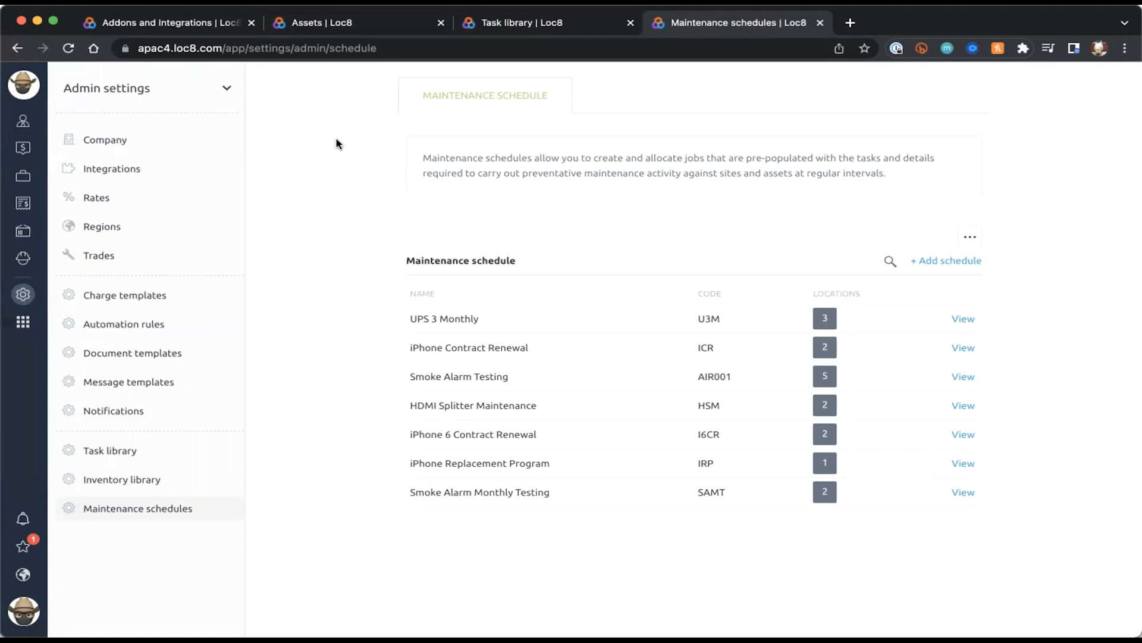
Open the list of all jobs to view the jobs created from the maintenance schedules
{"action": "left_click", "coordinate": [30, 177]}
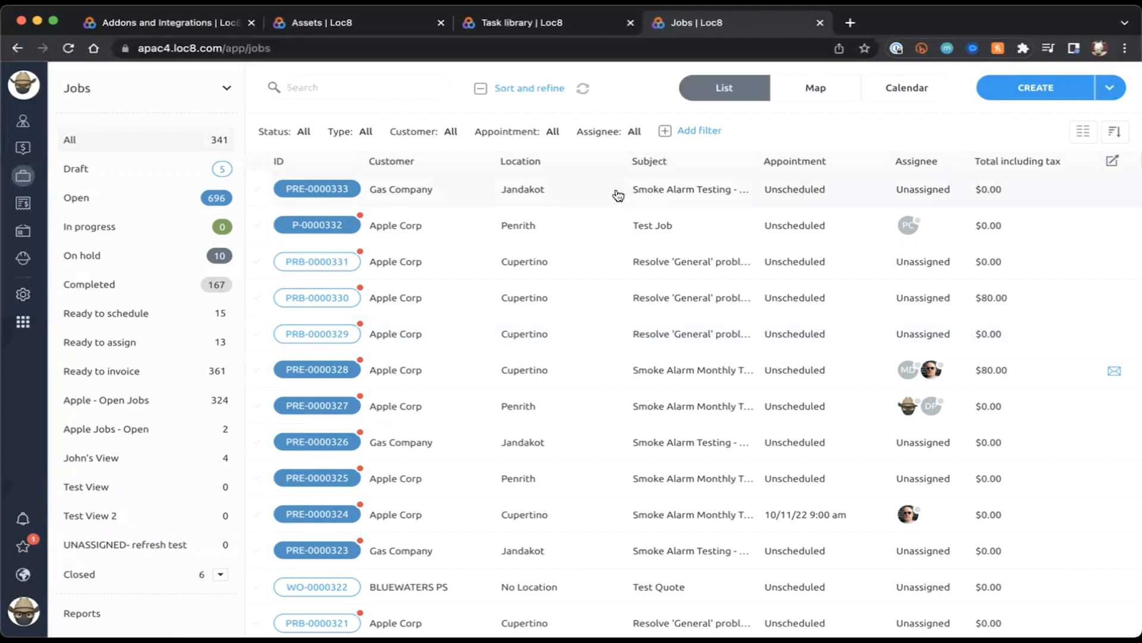
{"action": "left_click", "coordinate": [480, 2]}
{"action": "left_click", "coordinate": [475, 9]}
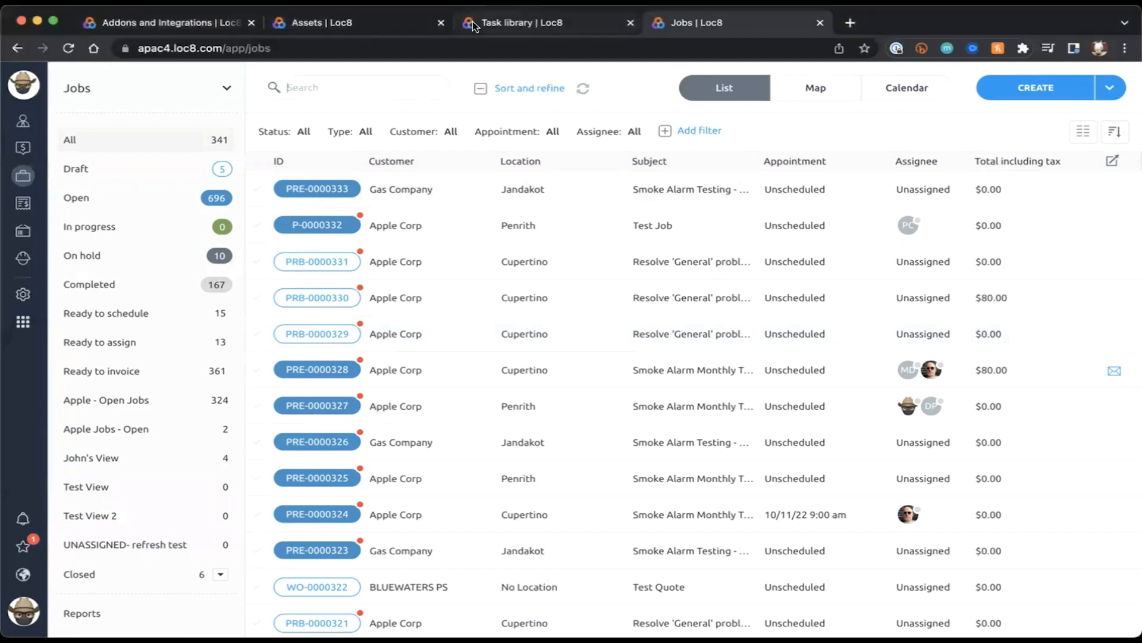